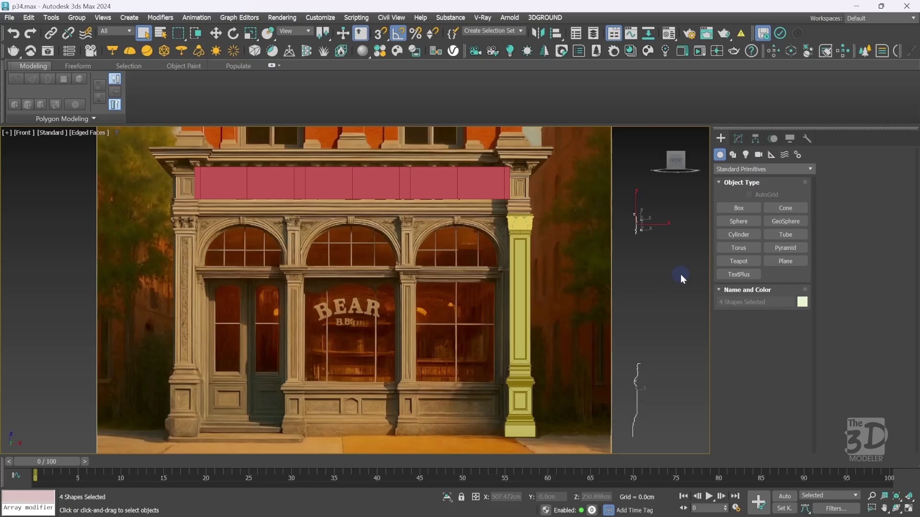
Select the four profile splines beside the reference image and group them under the default name.
{"action": "left_click", "coordinate": [682, 276]}
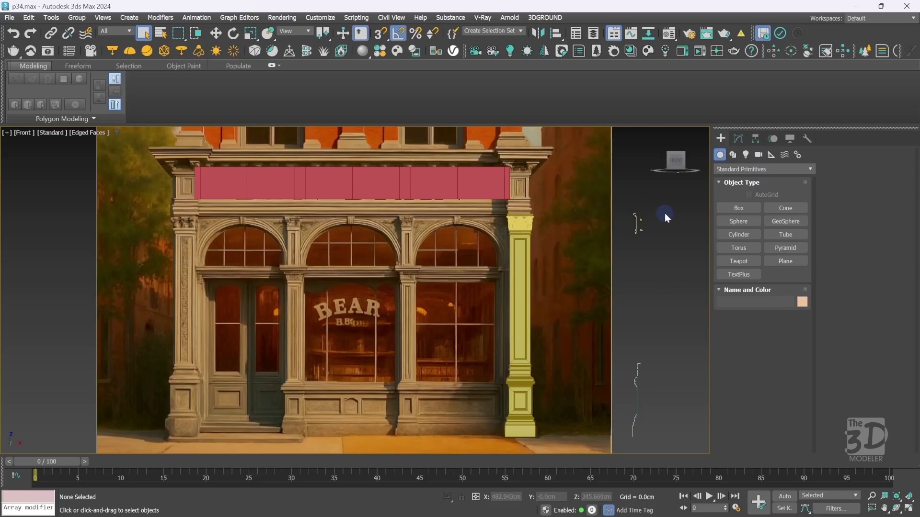
{"action": "left_click_drag", "start_coordinate": [663, 211], "coordinate": [628, 404]}
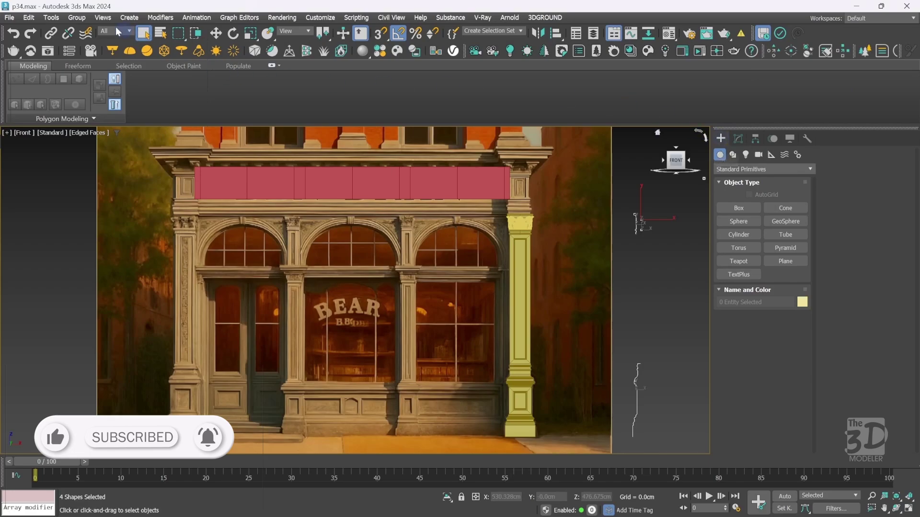
{"action": "left_click", "coordinate": [81, 18]}
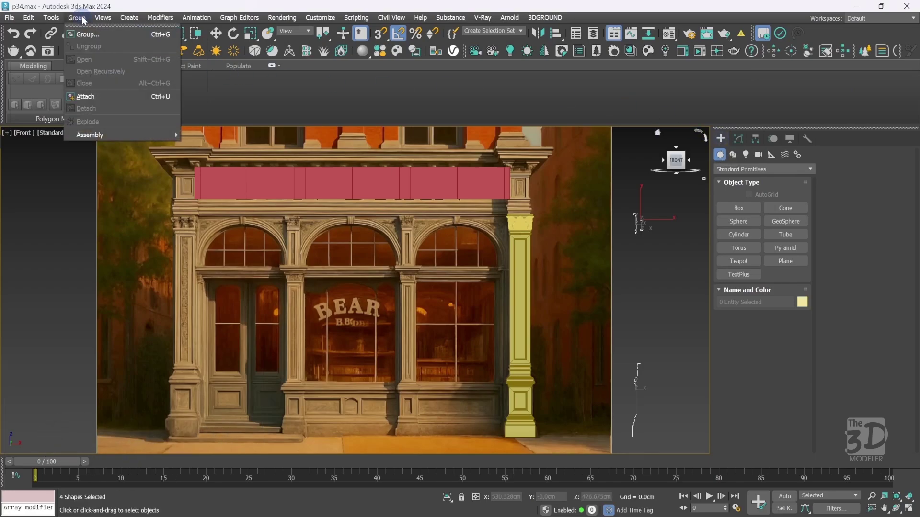
{"action": "left_click", "coordinate": [86, 33]}
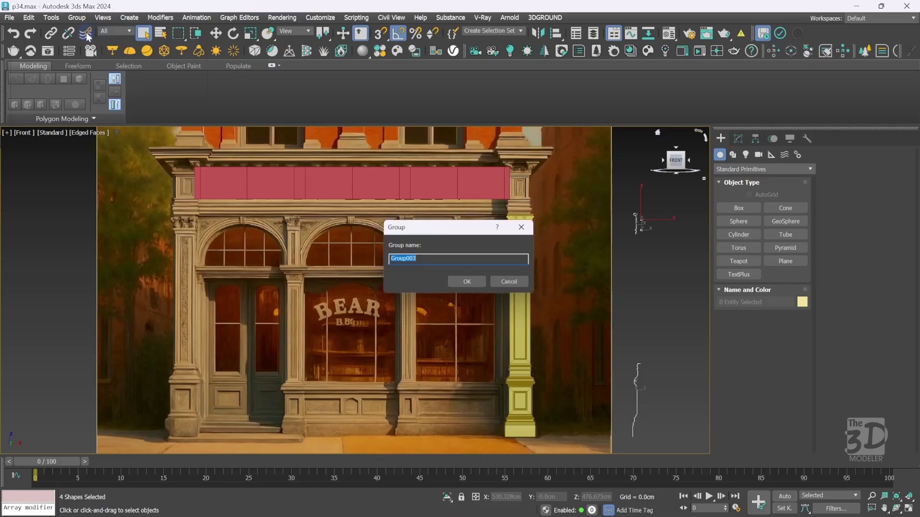
{"action": "left_click", "coordinate": [472, 284]}
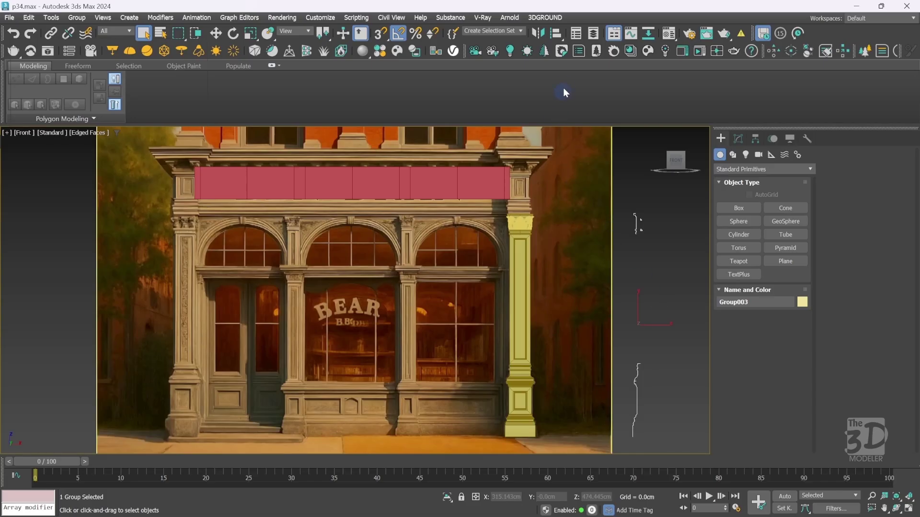
Create a new layer named "profiles" containing the grouped profile splines.
{"action": "left_click", "coordinate": [594, 32]}
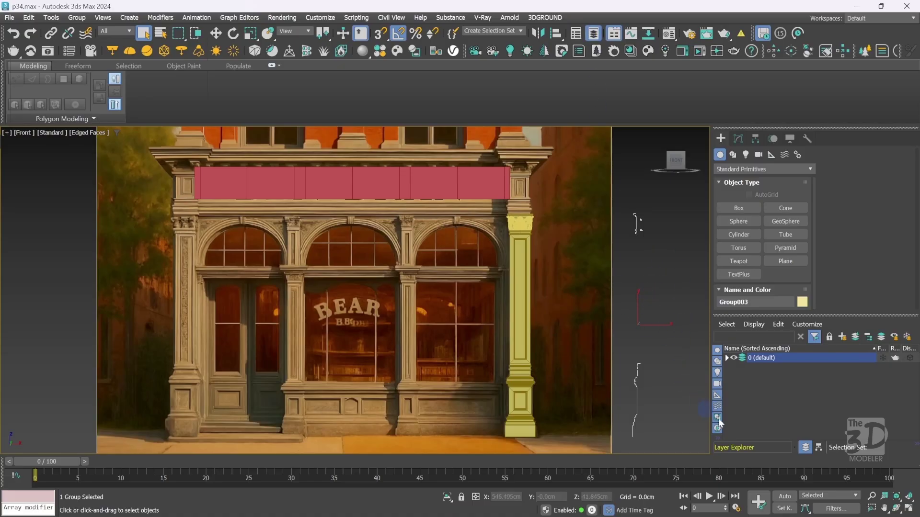
{"action": "left_click", "coordinate": [843, 337]}
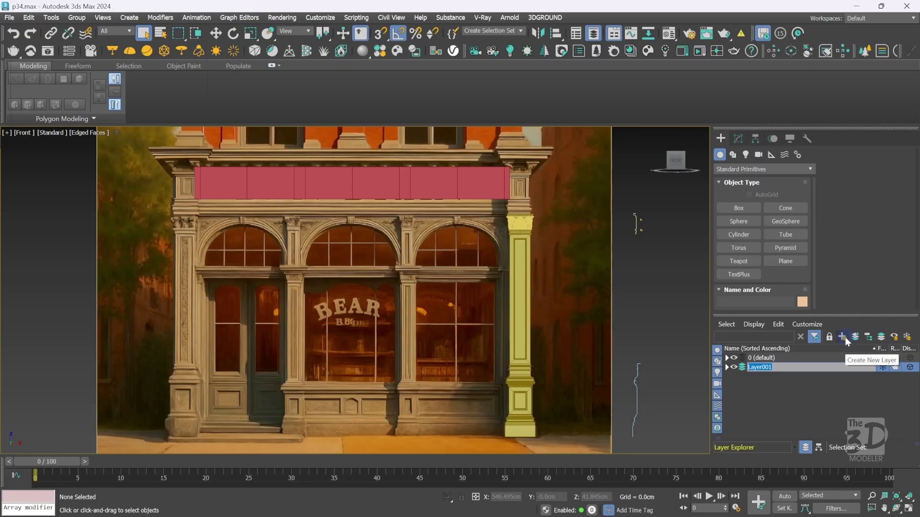
{"action": "type", "text": "pr"}
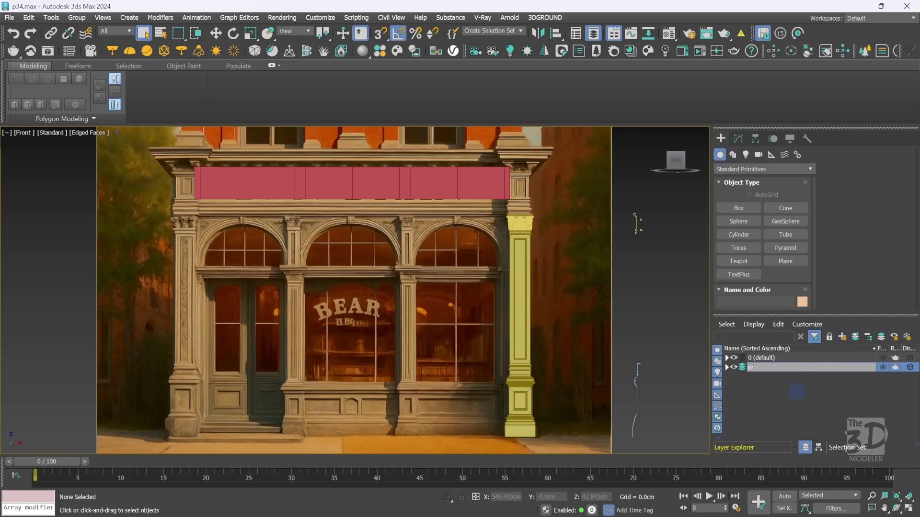
{"action": "type", "text": "ofiles"}
{"action": "key", "text": "Return"}
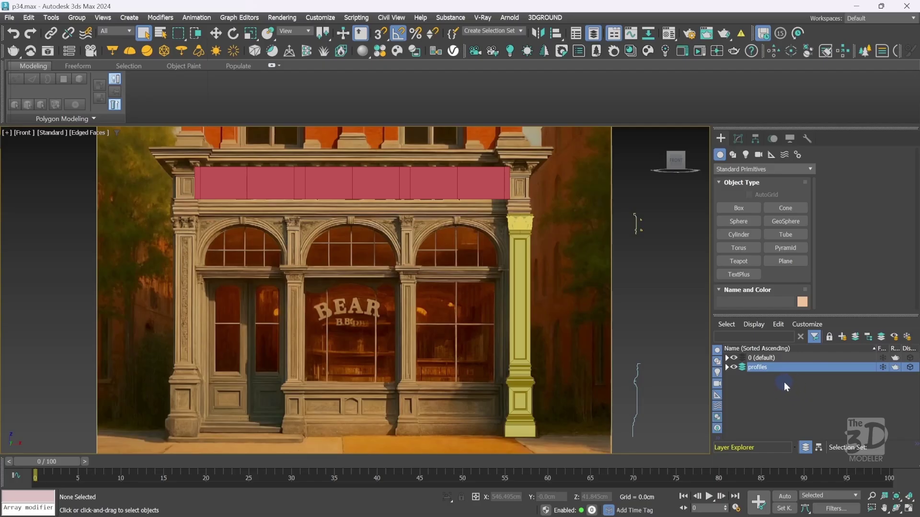
Hide the profiles layer, close the layer explorer and save the scene as a new incremental version.
{"action": "left_click", "coordinate": [734, 367]}
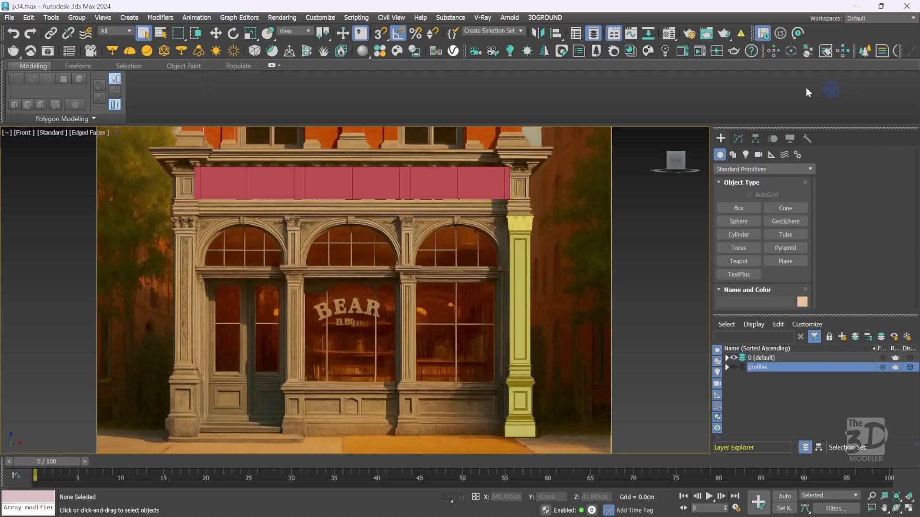
{"action": "left_click", "coordinate": [593, 33]}
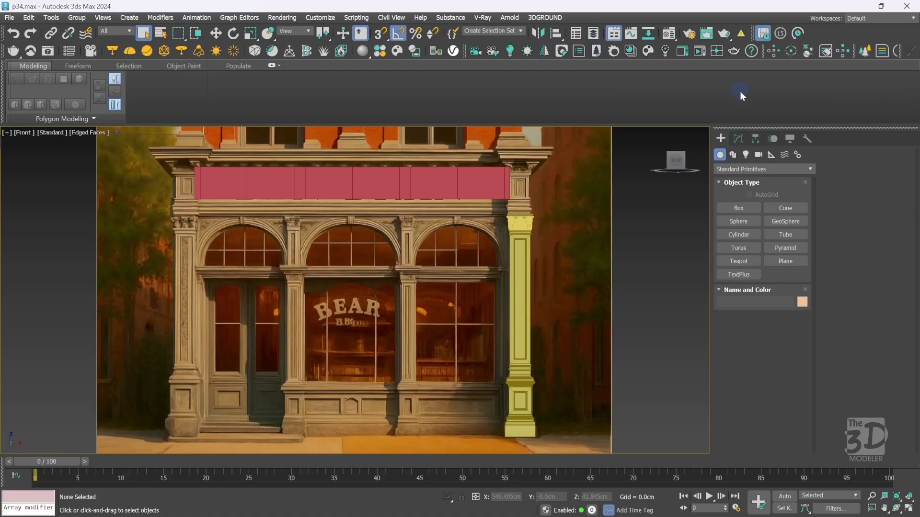
{"action": "key", "text": "ctrl+s"}
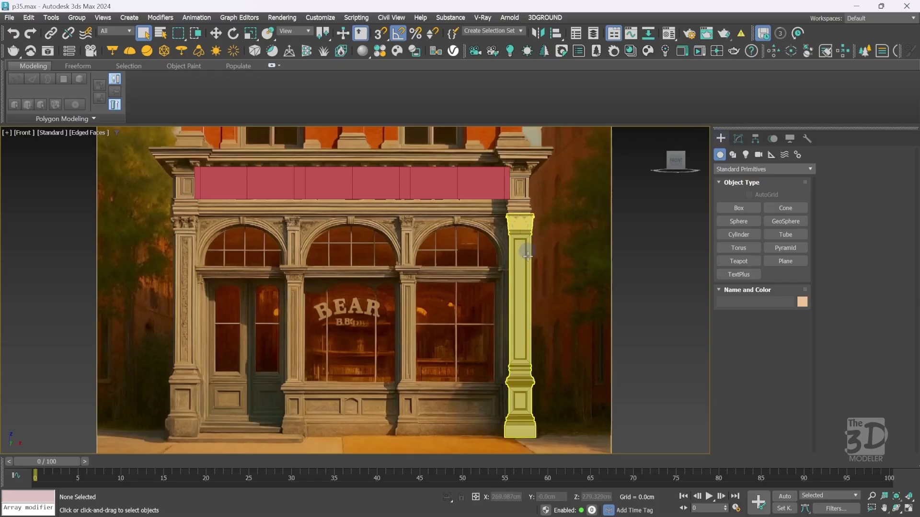
Move only the pivot of the right column group to the storefront's centre line, vertex-snapping it to the middle of the sign panel.
{"action": "left_click", "coordinate": [528, 276]}
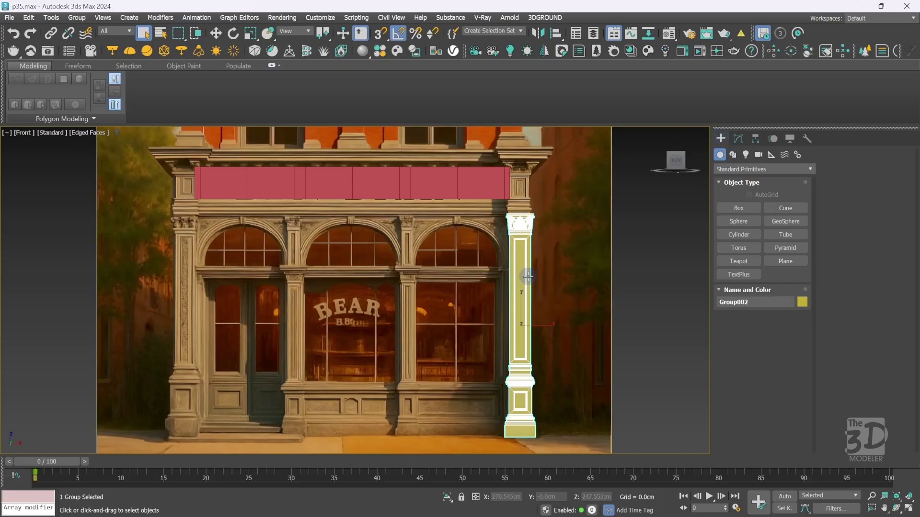
{"action": "left_click", "coordinate": [759, 141]}
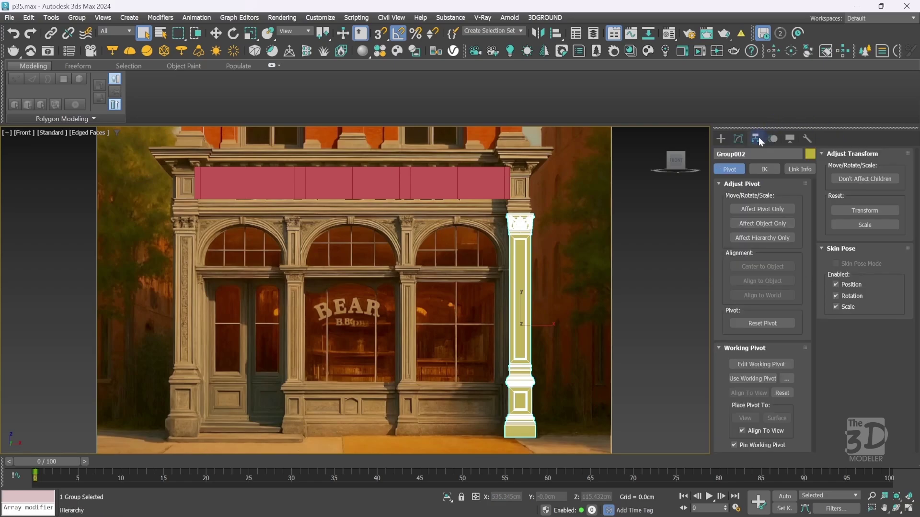
{"action": "left_click", "coordinate": [759, 210]}
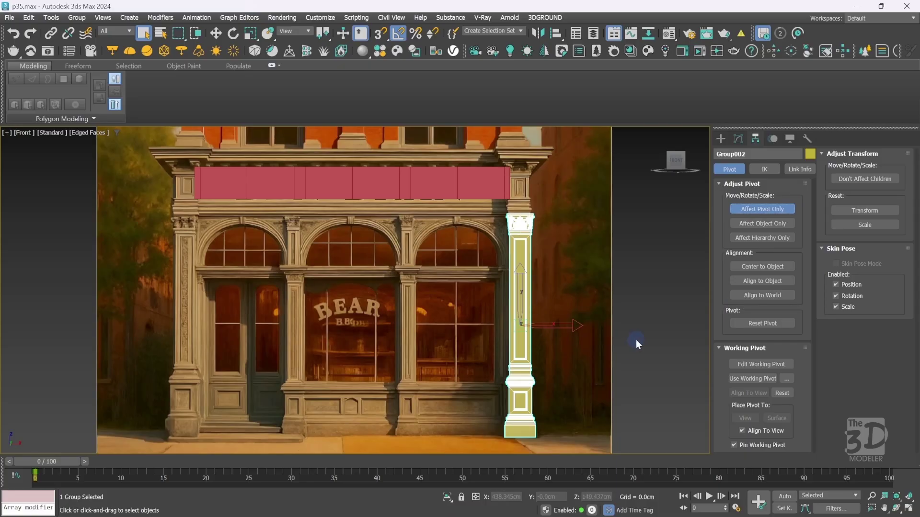
{"action": "key", "text": "w"}
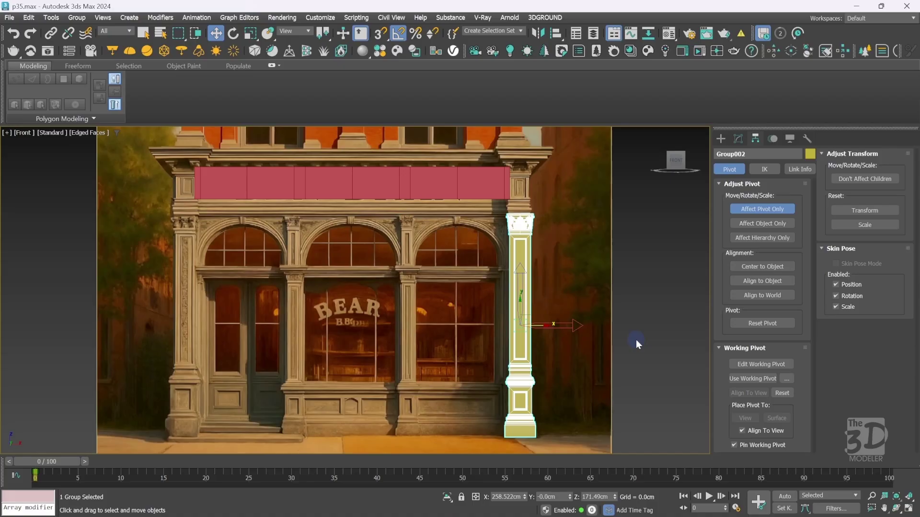
{"action": "key", "text": "s"}
{"action": "left_click_drag", "start_coordinate": [546, 326], "coordinate": [354, 194]}
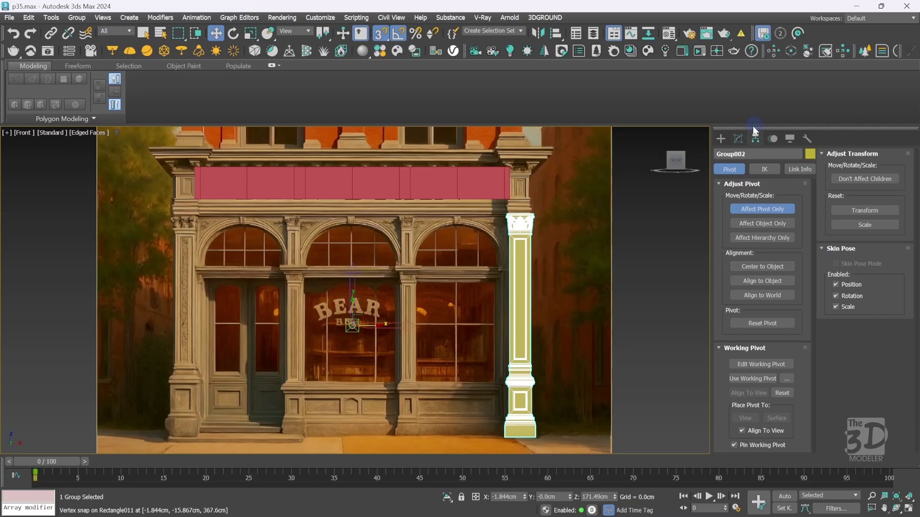
{"action": "left_click", "coordinate": [721, 138]}
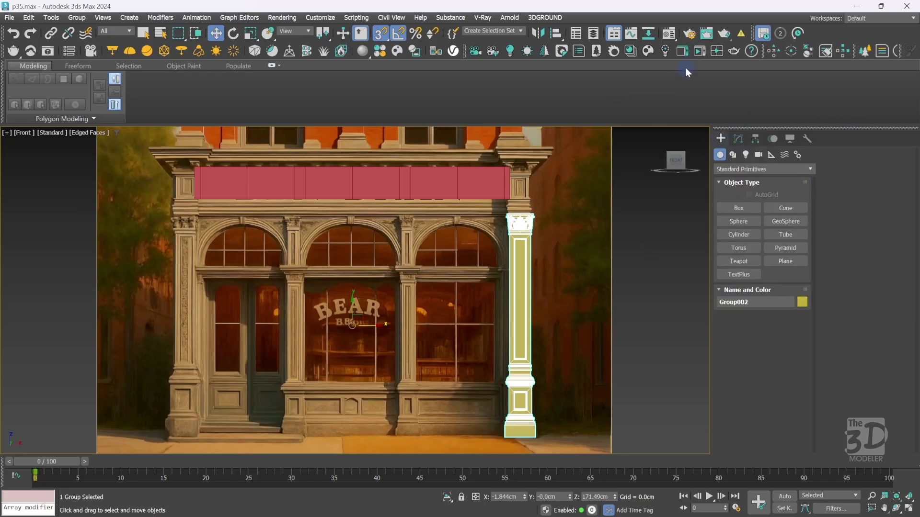
Mirror the right column group across the X axis as an instance with 0 cm offset to form the left column.
{"action": "left_click", "coordinate": [539, 34]}
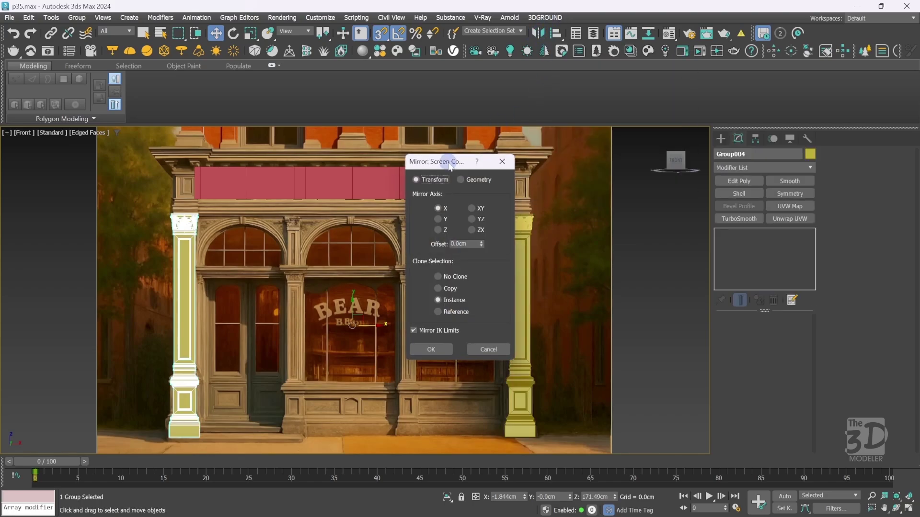
{"action": "left_click_drag", "start_coordinate": [451, 164], "coordinate": [607, 171]}
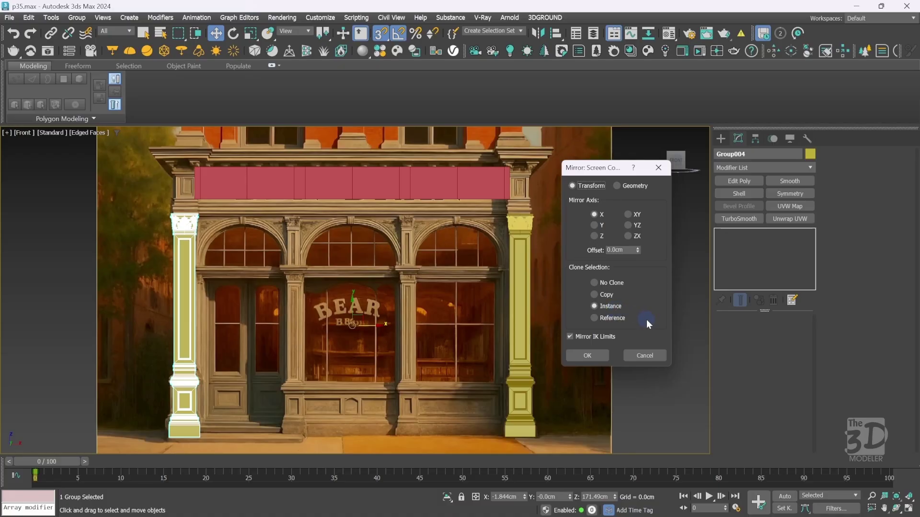
{"action": "left_click", "coordinate": [597, 358]}
{"action": "left_click", "coordinate": [674, 367]}
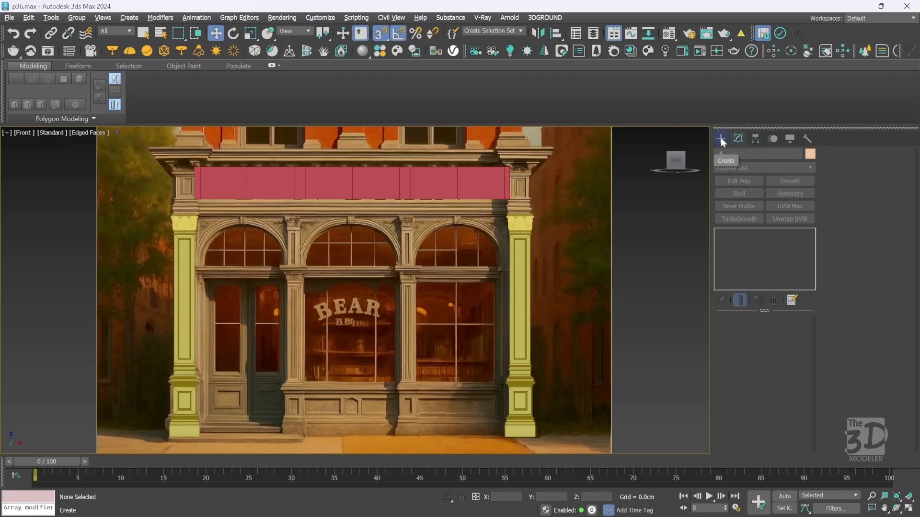
Isolate the storefront reference image to examine the facade without the modelled parts, and exit isolation.
{"action": "left_click", "coordinate": [561, 298]}
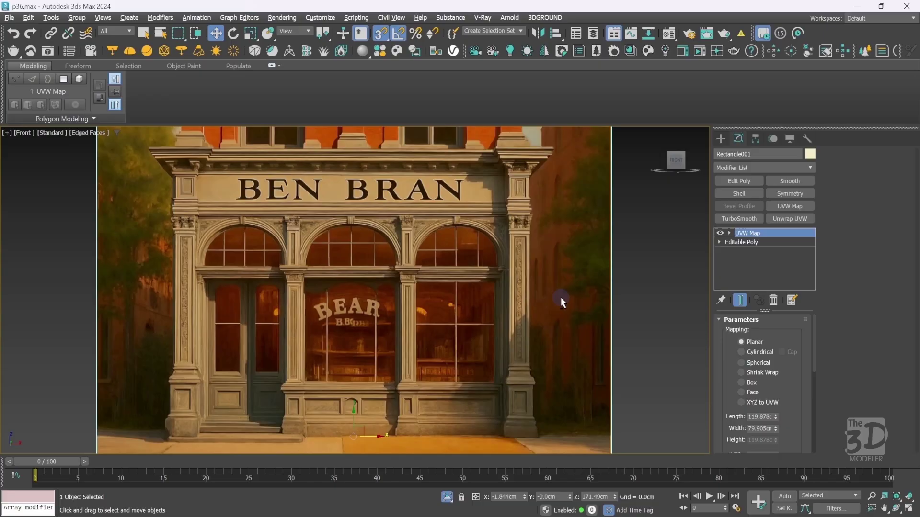
{"action": "left_click", "coordinate": [655, 316]}
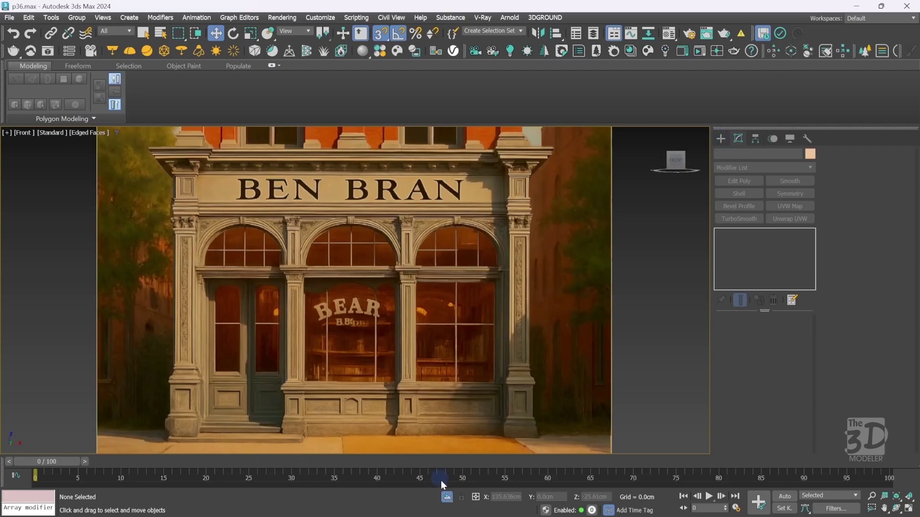
{"action": "left_click", "coordinate": [448, 497]}
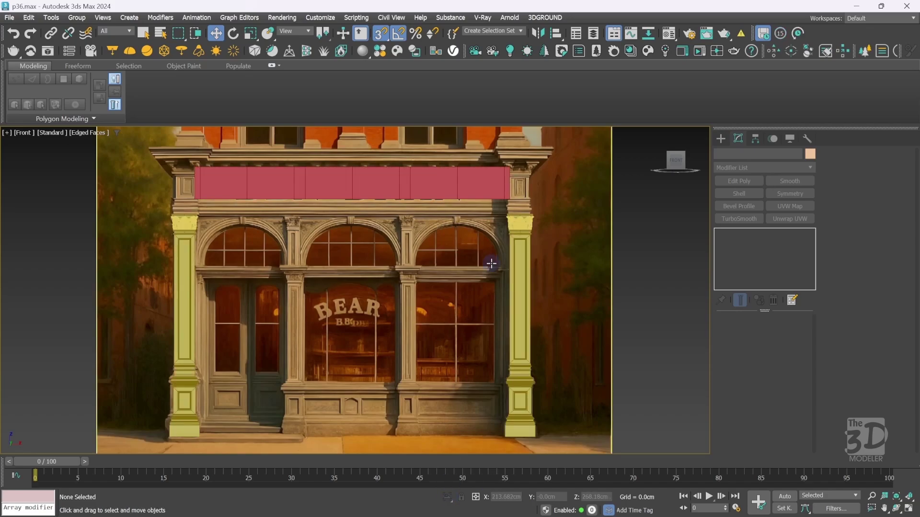
Open the right column group for direct access to its members.
{"action": "key", "text": "ctrl+w"}
{"action": "left_click_drag", "start_coordinate": [484, 247], "coordinate": [550, 206]}
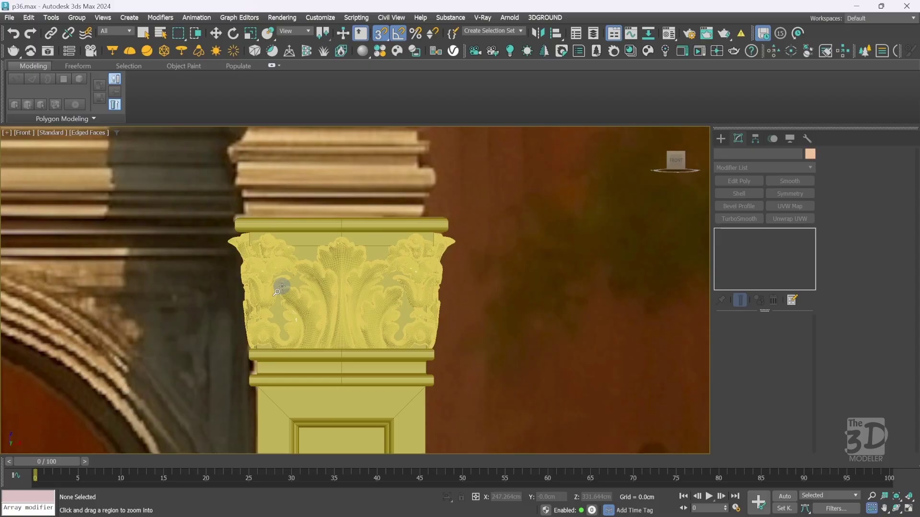
{"action": "key", "text": "w"}
{"action": "left_click", "coordinate": [376, 300]}
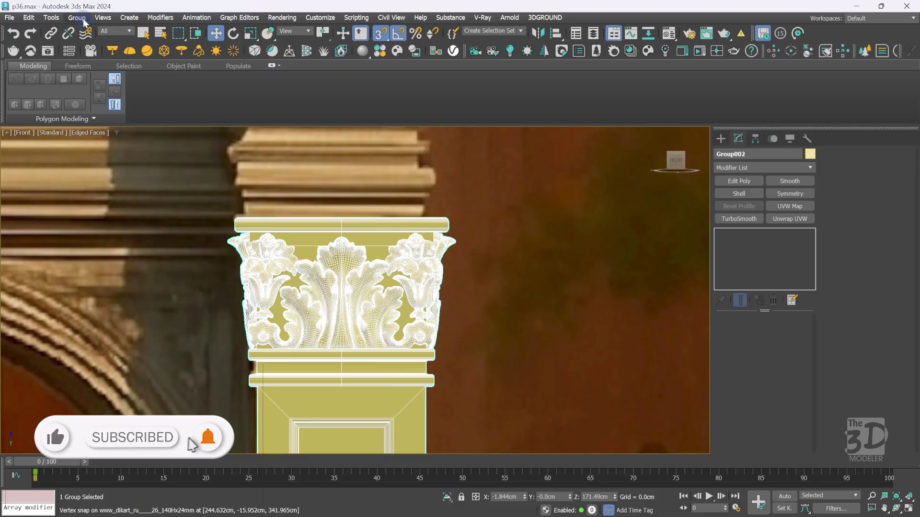
{"action": "left_click", "coordinate": [81, 19]}
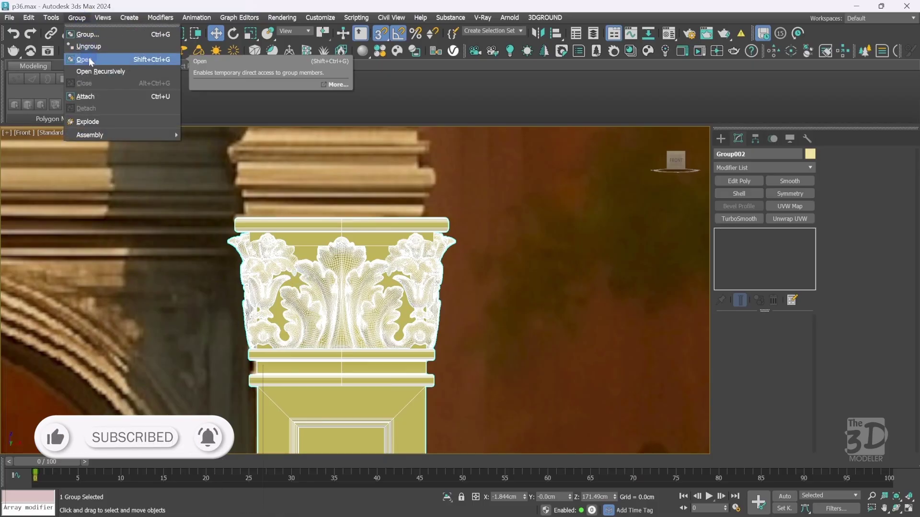
{"action": "left_click", "coordinate": [84, 60]}
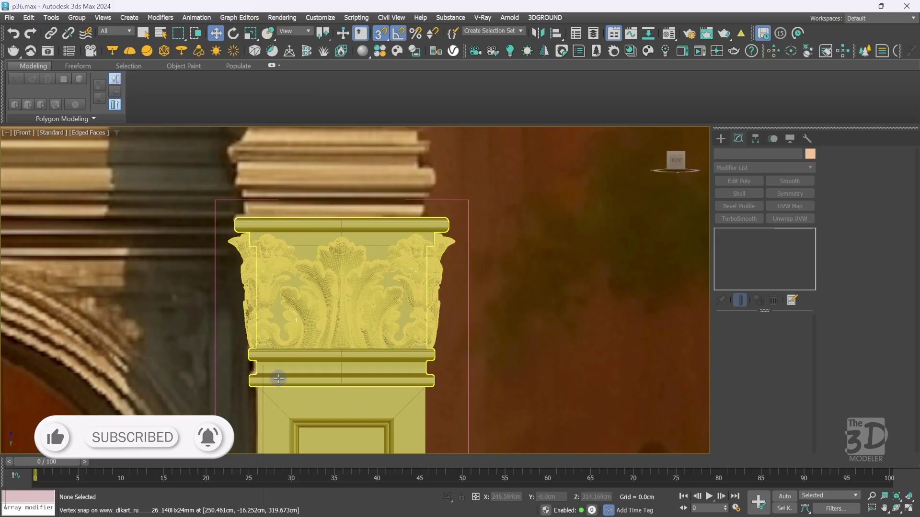
Select the moulded block behind the right column's capital ornament and save the scene as a new incremental version.
{"action": "left_click", "coordinate": [309, 231]}
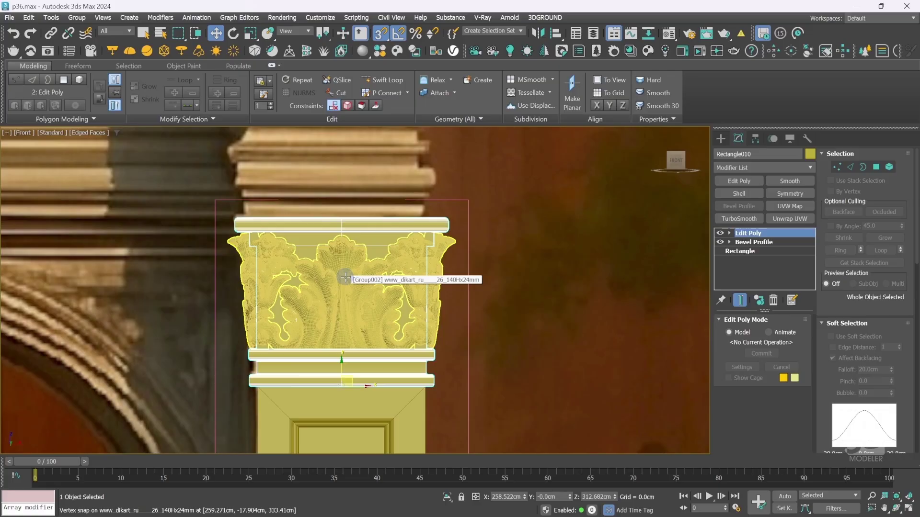
{"action": "key", "text": "ctrl+alt+z"}
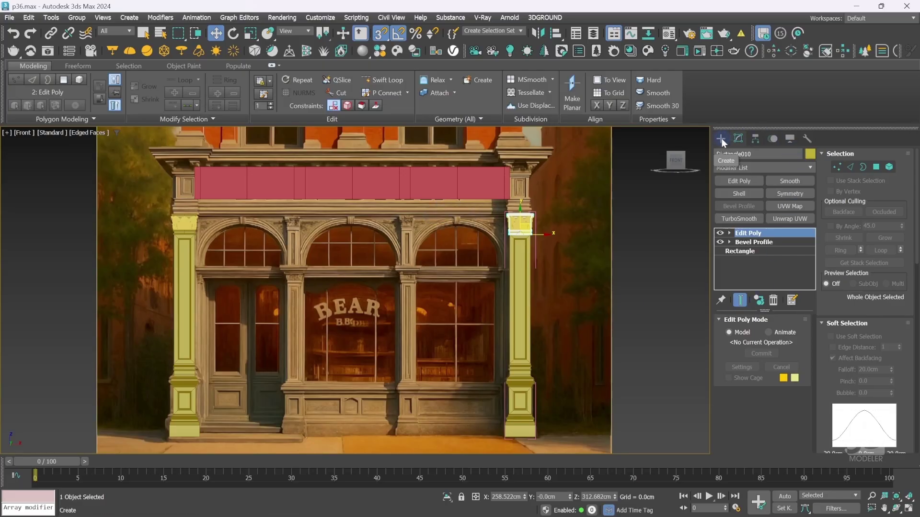
{"action": "key", "text": "ctrl+s"}
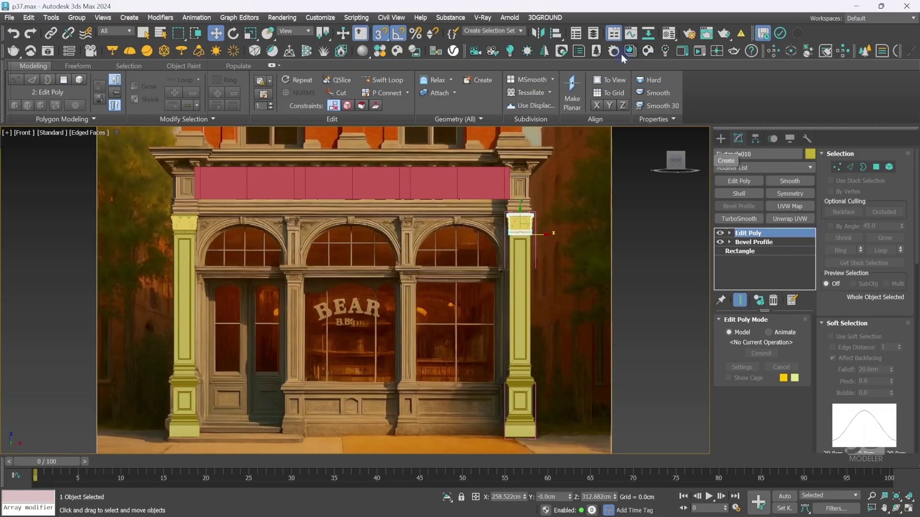
Make the profiles layer visible and open the profile spline group for direct access to its members.
{"action": "left_click", "coordinate": [593, 36]}
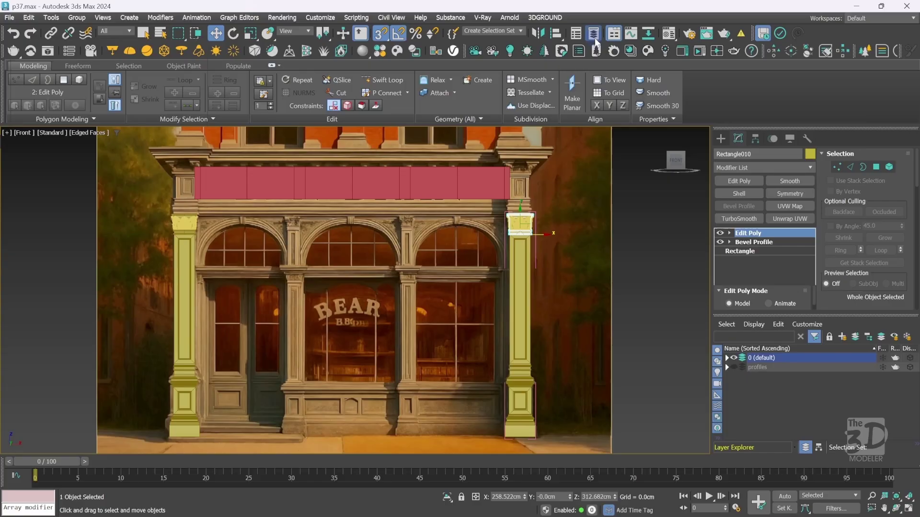
{"action": "left_click", "coordinate": [734, 366]}
{"action": "left_click", "coordinate": [635, 379]}
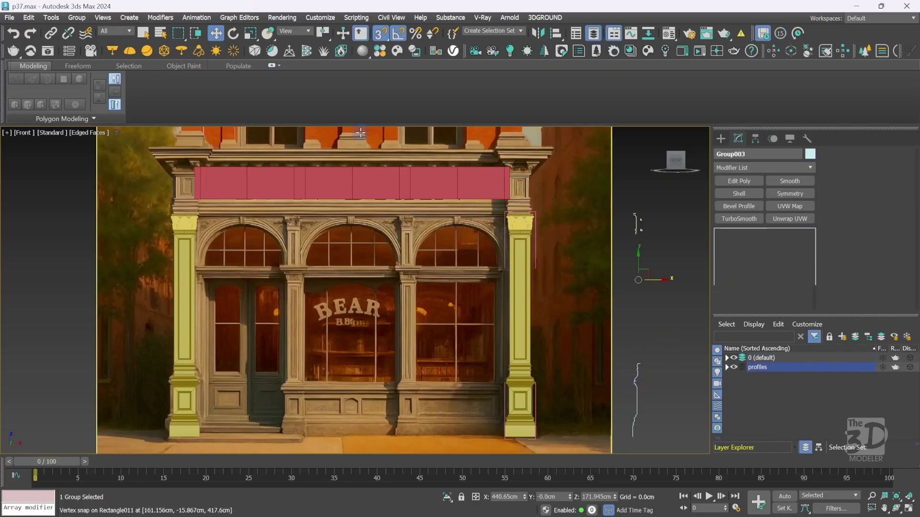
{"action": "left_click", "coordinate": [76, 17]}
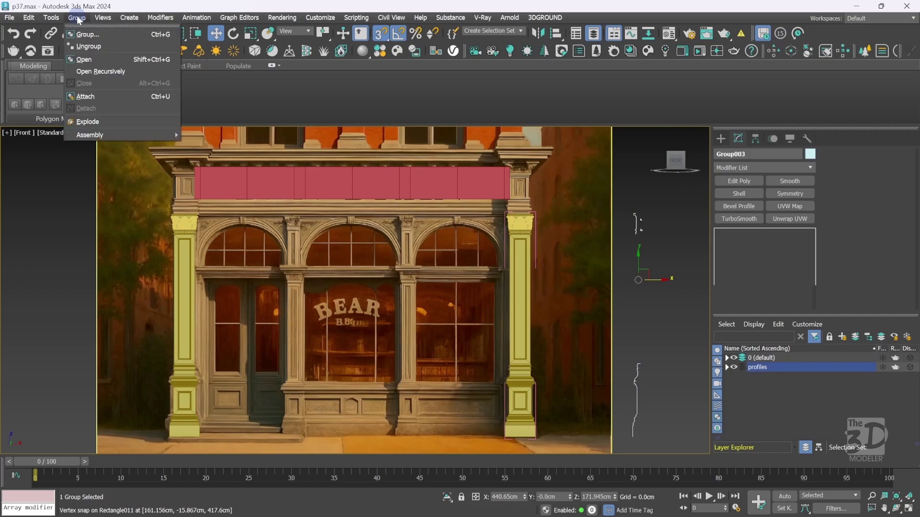
{"action": "left_click", "coordinate": [85, 59]}
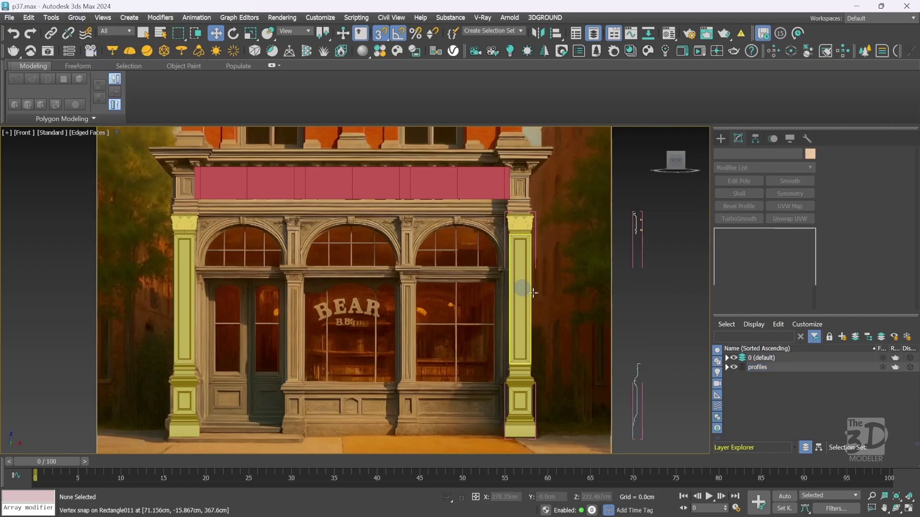
Copy the capital's moulding profile spline once as an independent copy, placed beside the original.
{"action": "left_click", "coordinate": [633, 226]}
{"action": "key", "text": "z"}
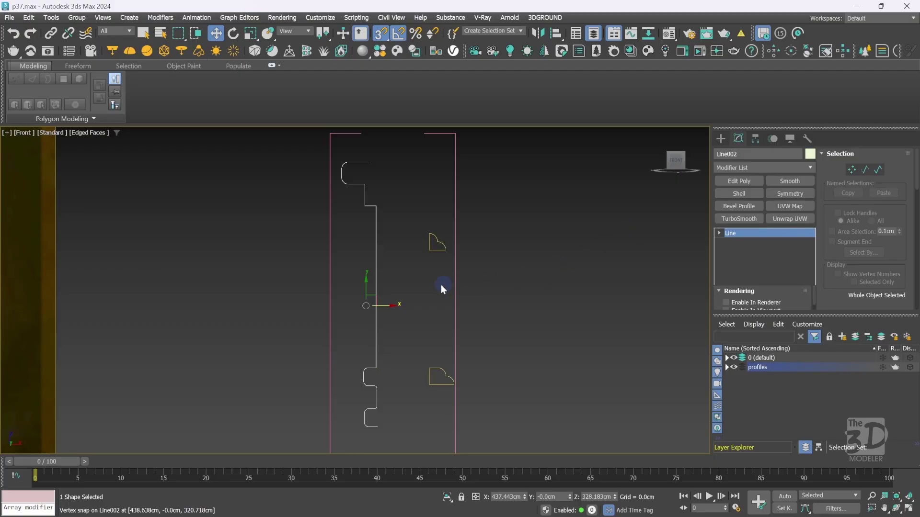
{"action": "left_click_drag", "start_coordinate": [383, 304], "coordinate": [240, 287], "text": "shift"}
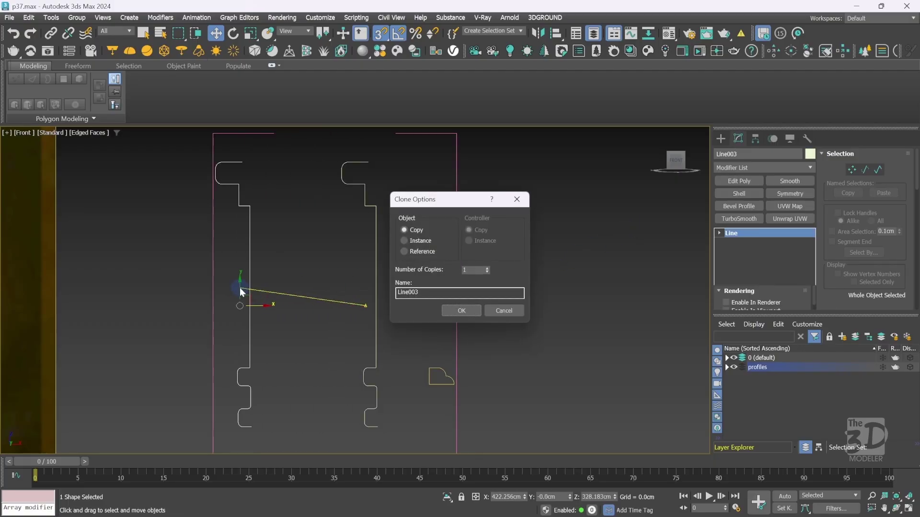
{"action": "left_click", "coordinate": [468, 311]}
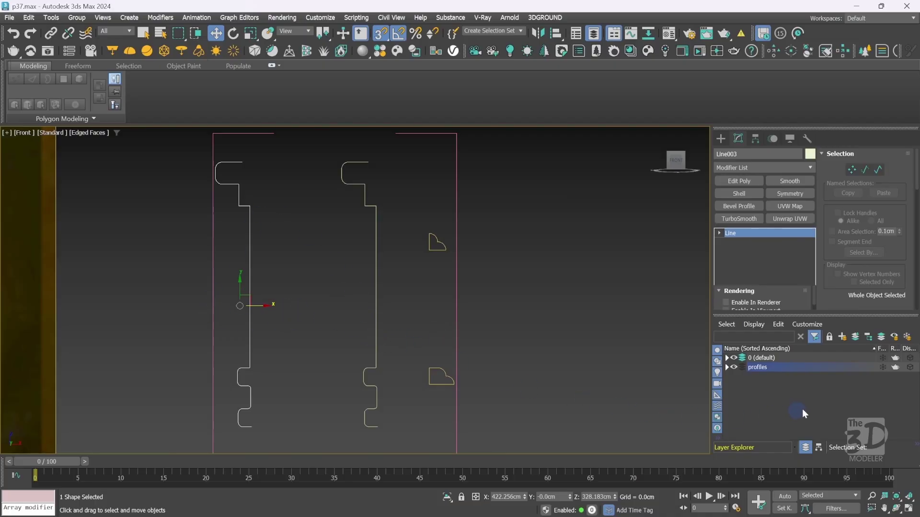
Move the copied profile to the default layer, hide the profiles layer and save the scene.
{"action": "left_click", "coordinate": [856, 338]}
{"action": "left_click", "coordinate": [734, 367]}
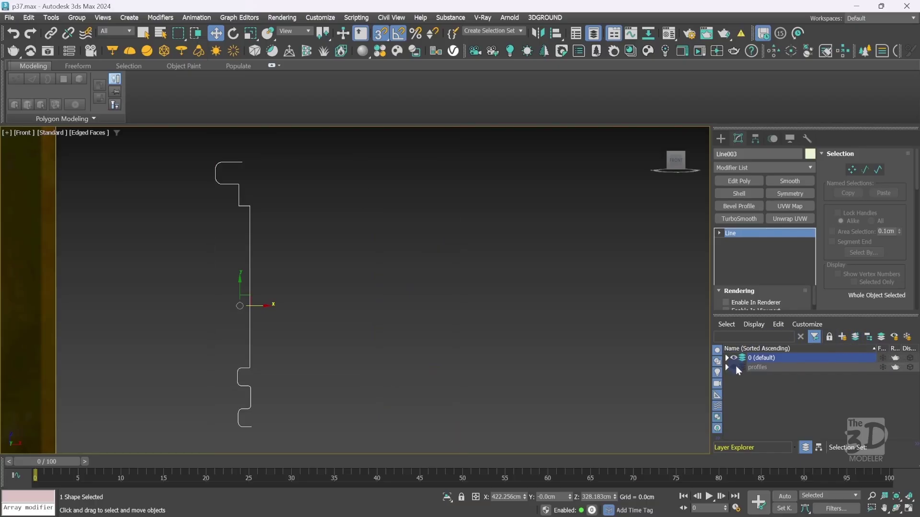
{"action": "left_click", "coordinate": [597, 35]}
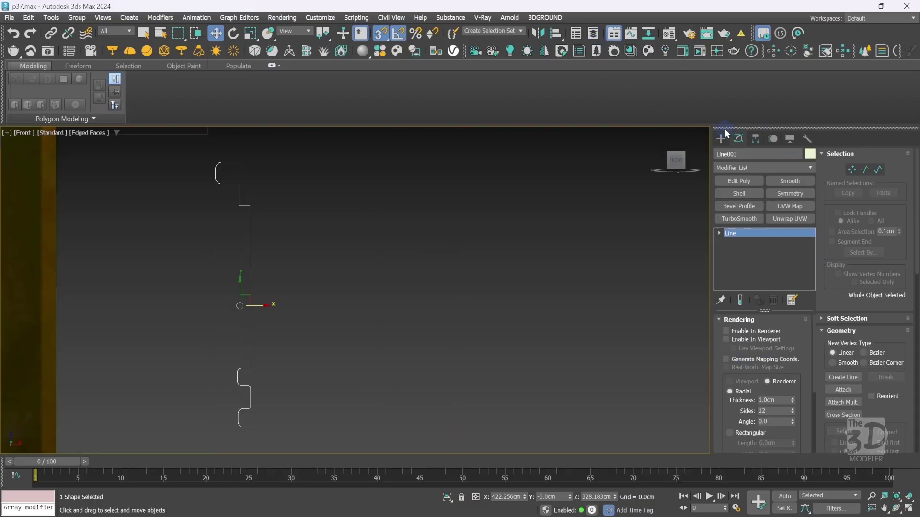
{"action": "key", "text": "ctrl+s"}
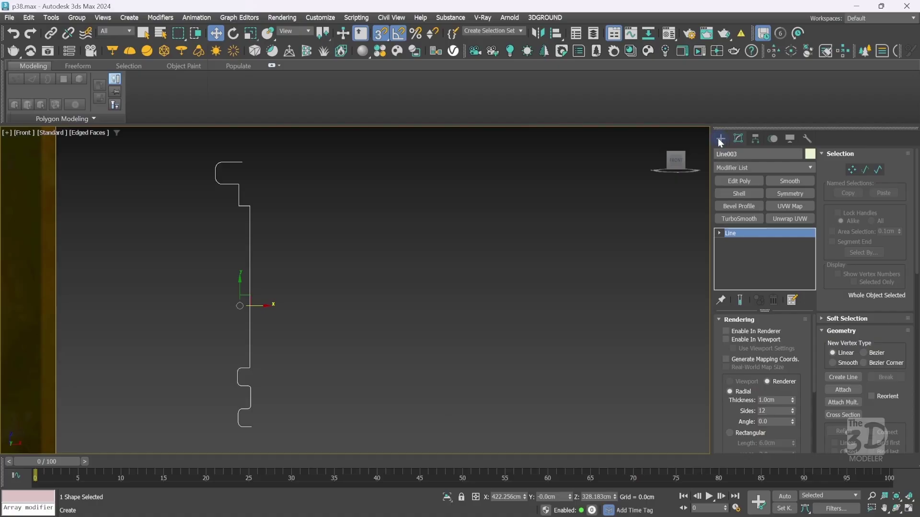
Delete the lower moulding vertices of the copied profile, keeping only its upper hooked part.
{"action": "key", "text": "1"}
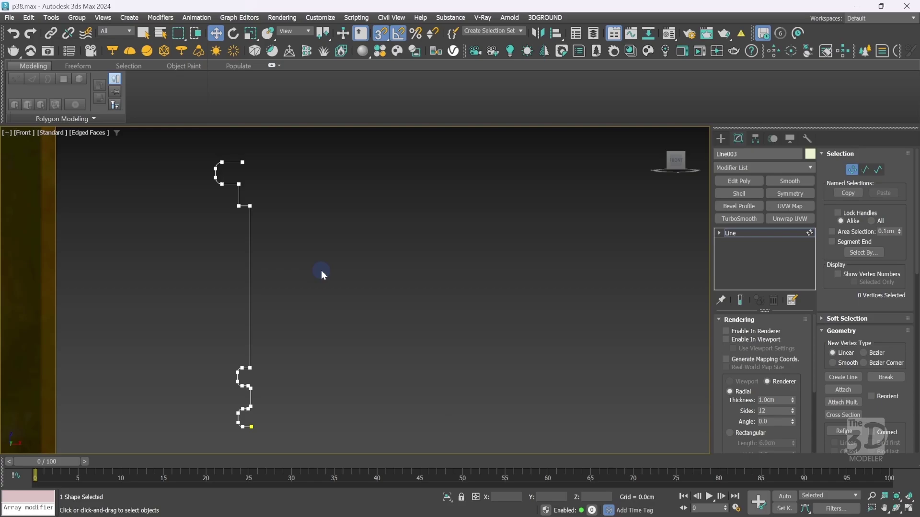
{"action": "left_click_drag", "start_coordinate": [206, 344], "coordinate": [300, 446]}
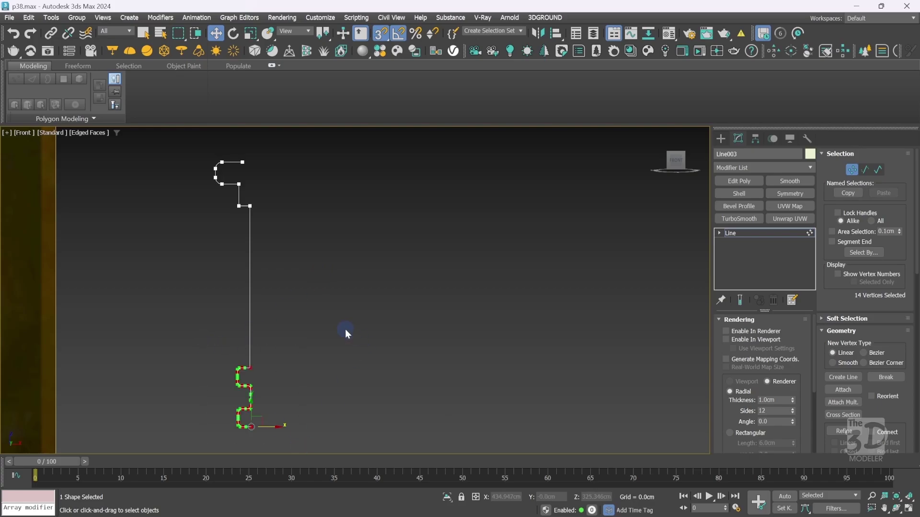
{"action": "key", "text": "Delete"}
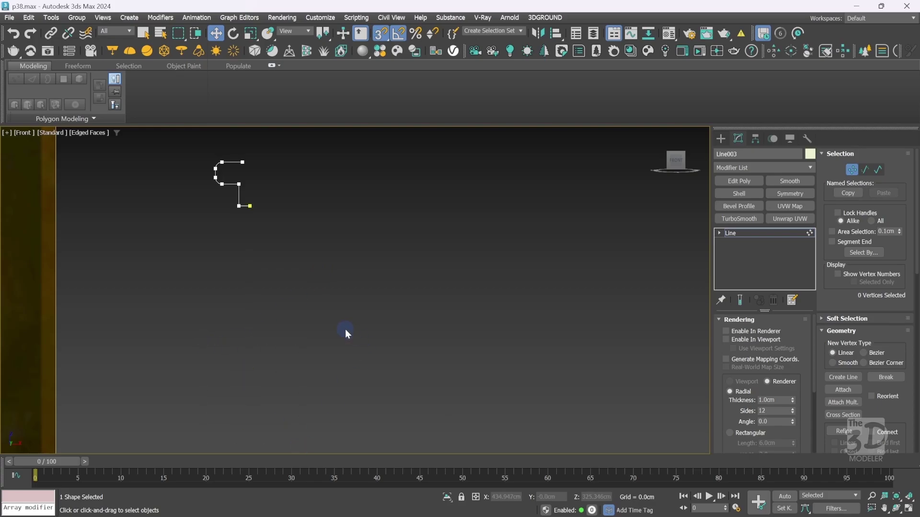
Move the profile's open top end vertex horizontally until it lines up vertically with the lower end vertex.
{"action": "left_click", "coordinate": [241, 163]}
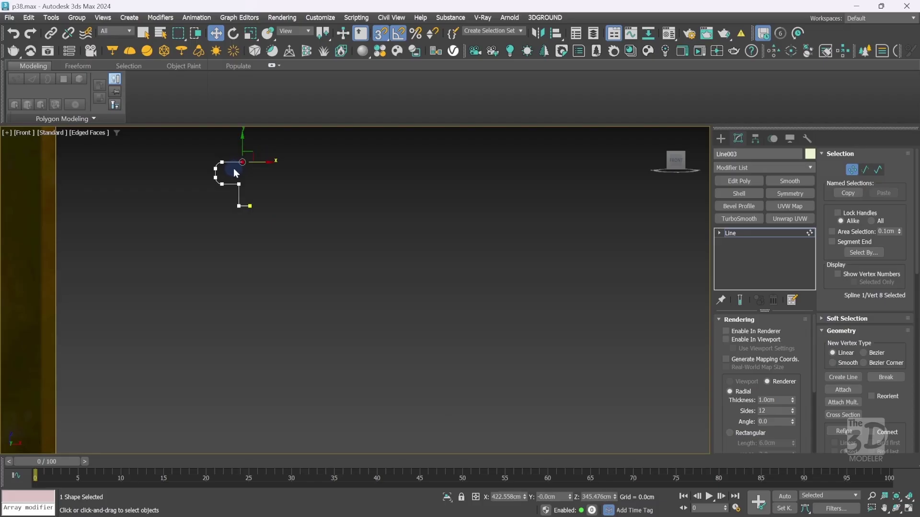
{"action": "left_click_drag", "start_coordinate": [263, 161], "coordinate": [249, 223]}
{"action": "left_click", "coordinate": [262, 205]}
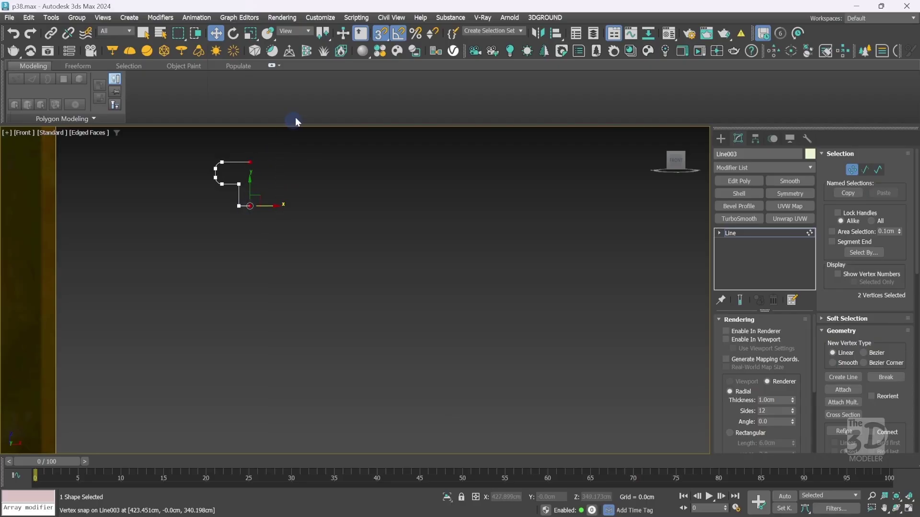
{"action": "left_click", "coordinate": [301, 174]}
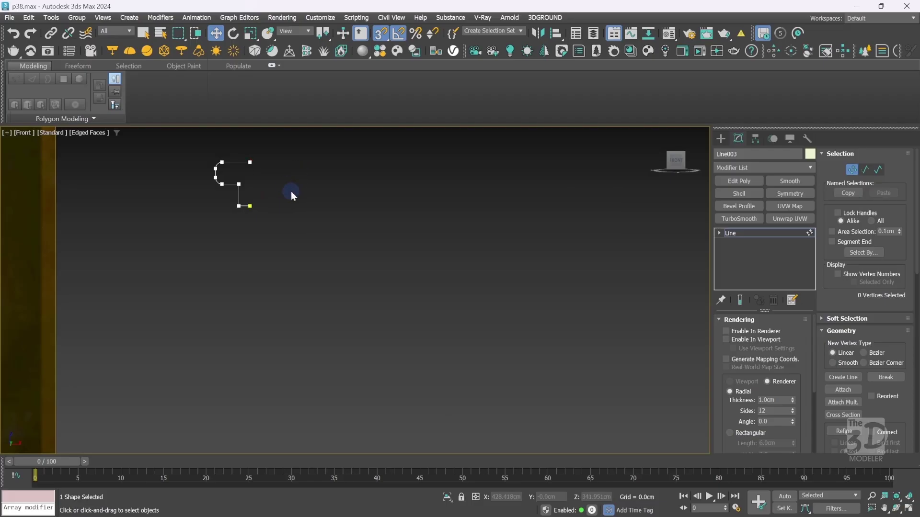
Connect the profile's two open end vertices into a closed shape and leave vertex editing.
{"action": "right_click", "coordinate": [291, 191]}
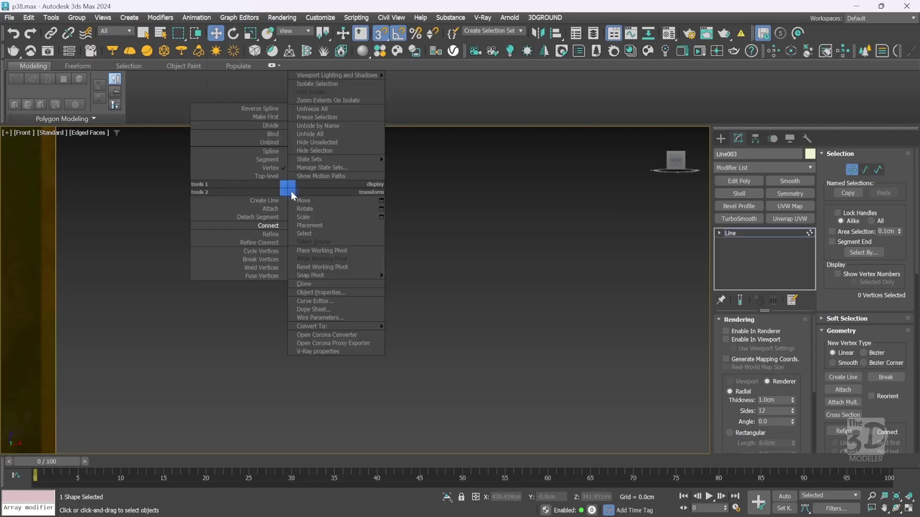
{"action": "left_click", "coordinate": [274, 223]}
{"action": "left_click_drag", "start_coordinate": [251, 161], "coordinate": [249, 207]}
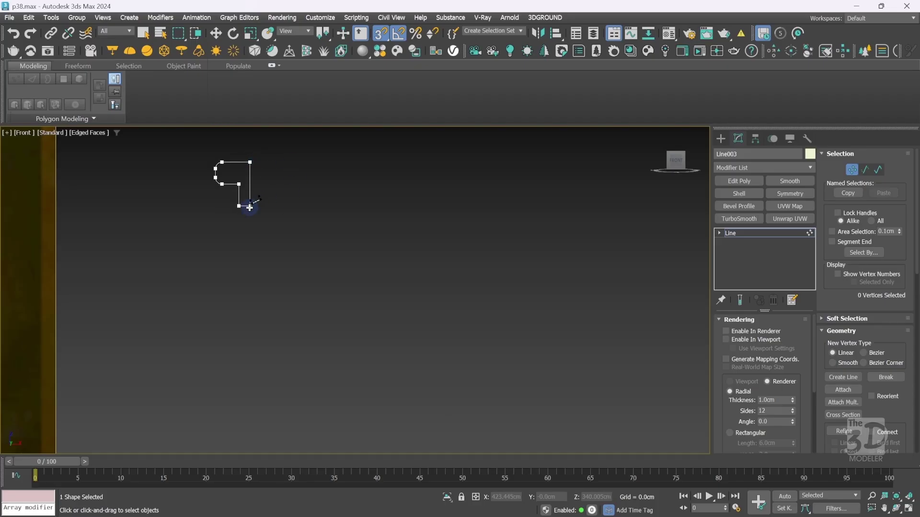
{"action": "key", "text": "w"}
{"action": "key", "text": "1"}
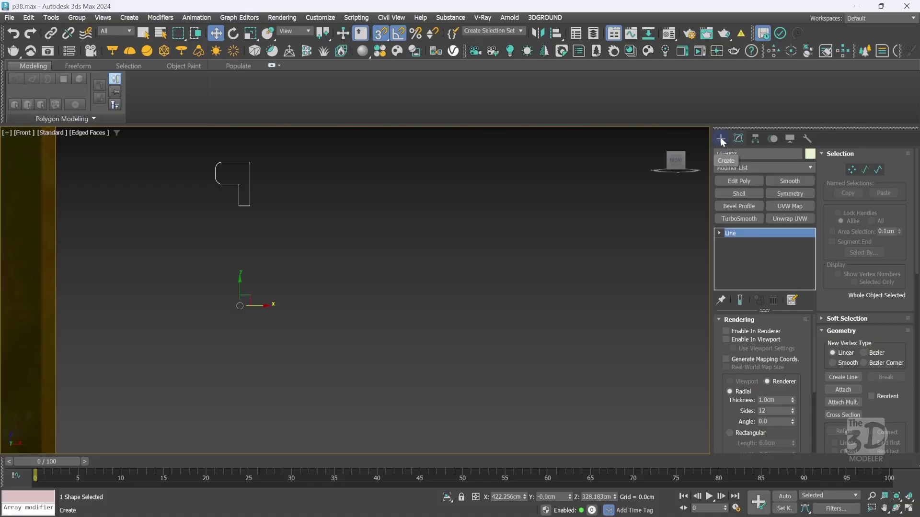
Centre the closed profile's pivot on the object.
{"action": "left_click", "coordinate": [757, 141]}
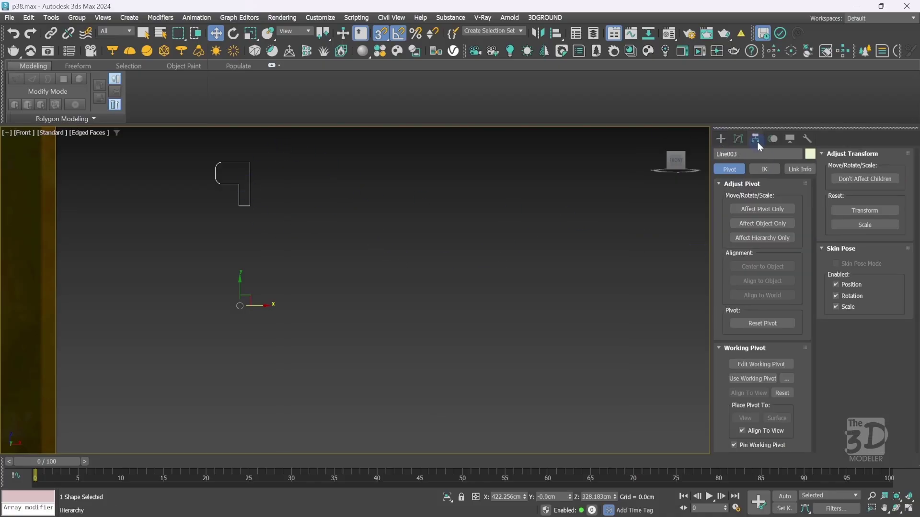
{"action": "left_click", "coordinate": [767, 208]}
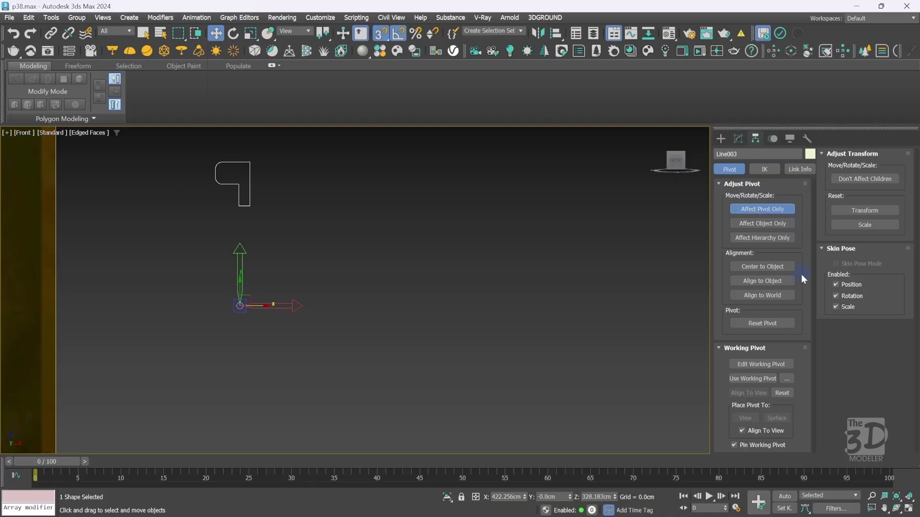
{"action": "left_click", "coordinate": [786, 267]}
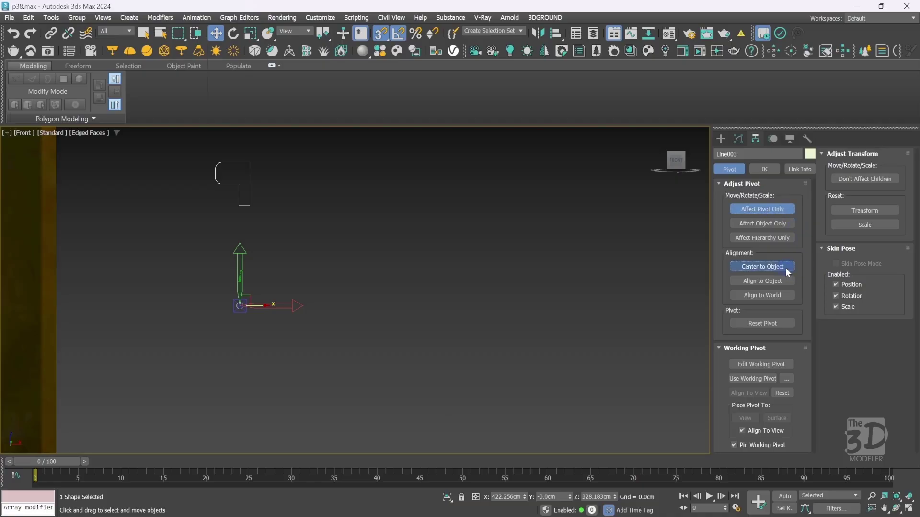
Draw a straight horizontal two-point line spline across the middle of the storefront, just above the shop windows.
{"action": "left_click", "coordinate": [722, 139]}
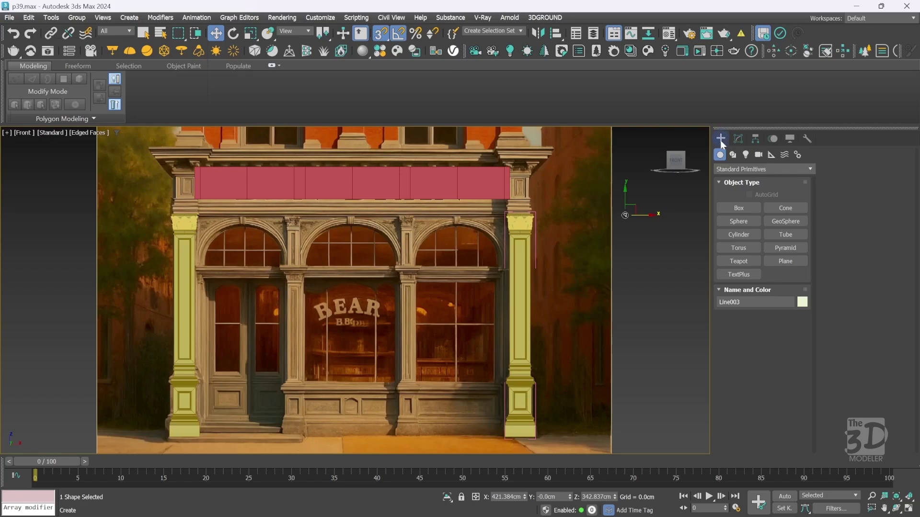
{"action": "left_click", "coordinate": [731, 154]}
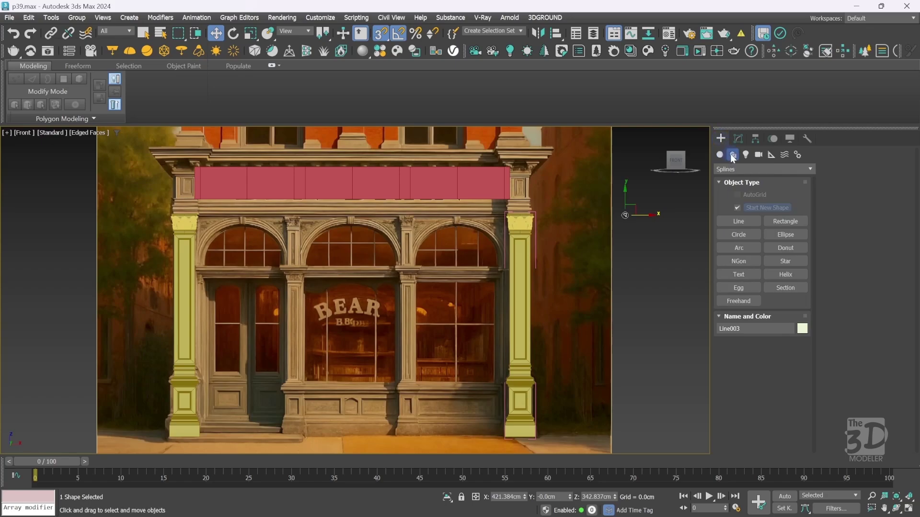
{"action": "left_click", "coordinate": [738, 222]}
{"action": "left_click", "coordinate": [342, 273]}
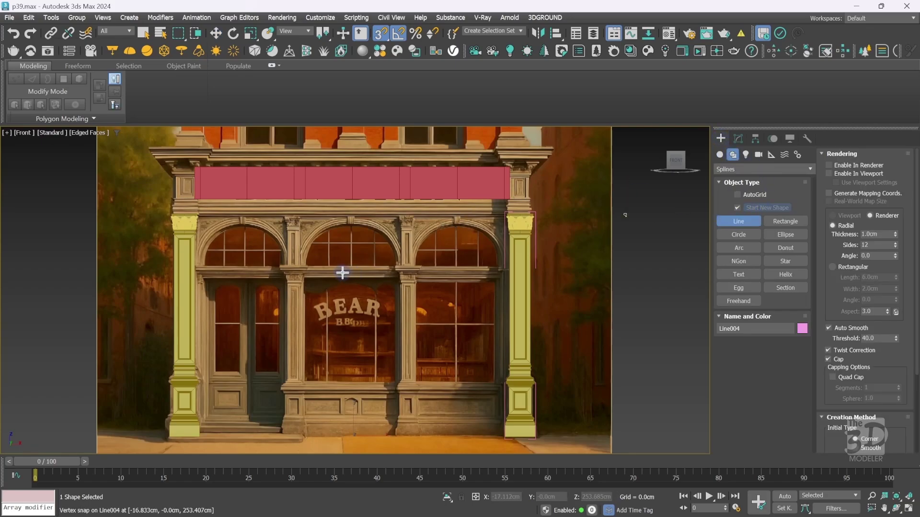
{"action": "left_click", "coordinate": [483, 272]}
{"action": "right_click", "coordinate": [577, 299]}
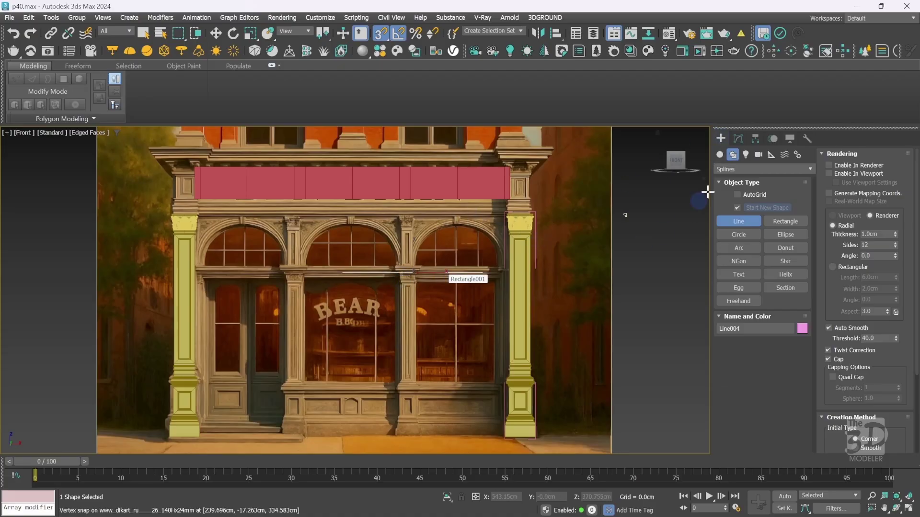
Align the line's centre to the centre of the right column's capital in X, Y and Z.
{"action": "left_click", "coordinate": [556, 33]}
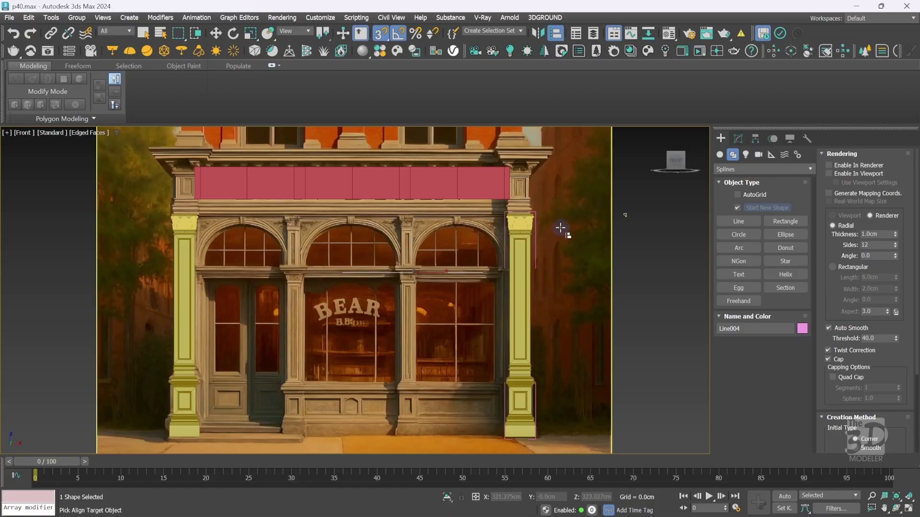
{"action": "left_click", "coordinate": [529, 223]}
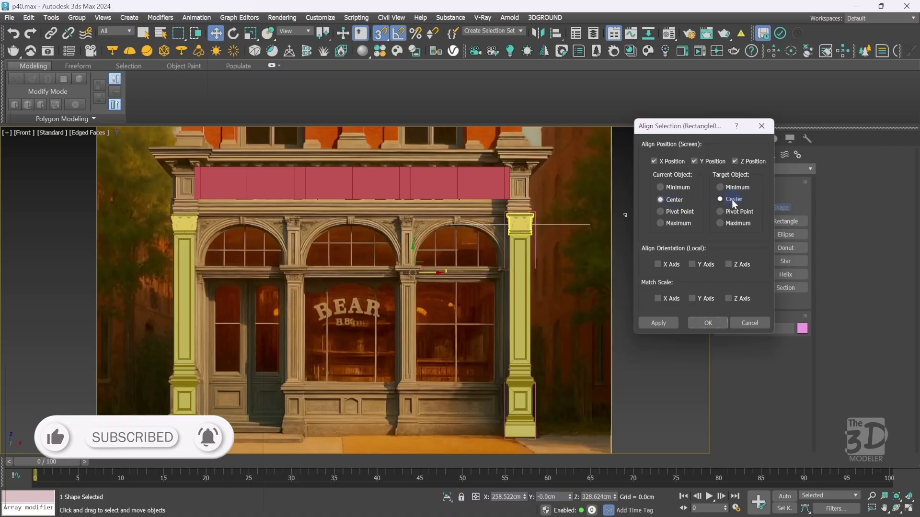
{"action": "left_click", "coordinate": [722, 323]}
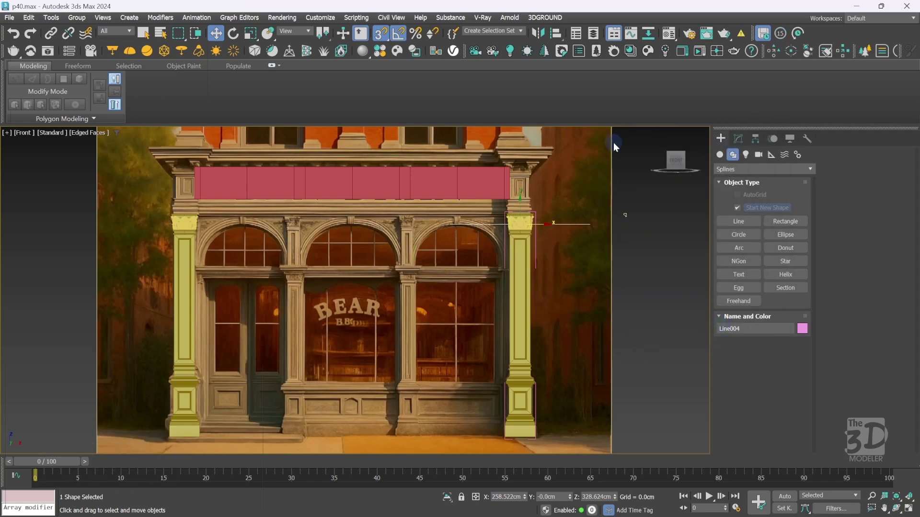
Align the line's centre to the maximum of the right column's capital in Y position only.
{"action": "left_click", "coordinate": [556, 33]}
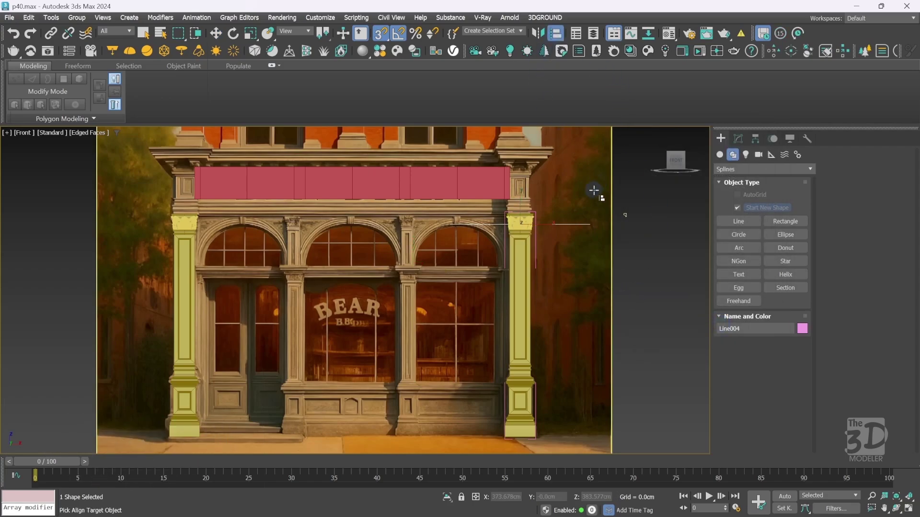
{"action": "left_click", "coordinate": [529, 219]}
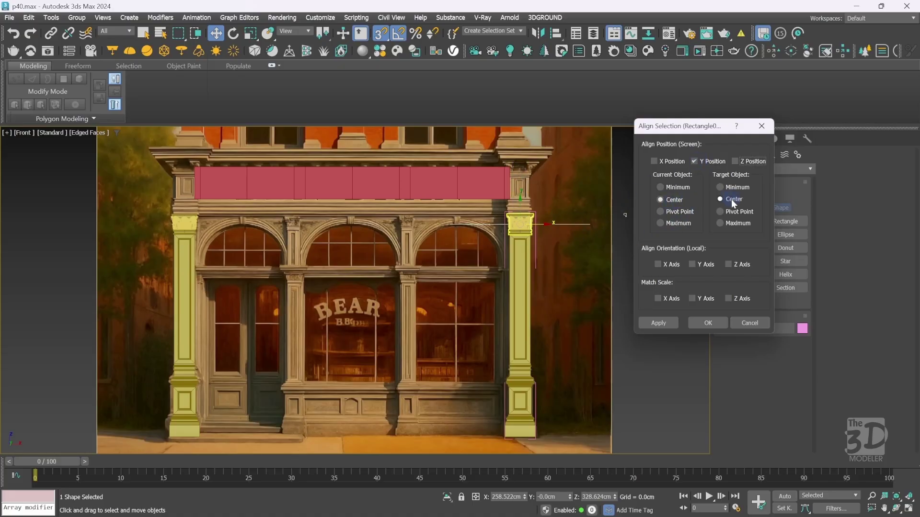
{"action": "left_click", "coordinate": [720, 223]}
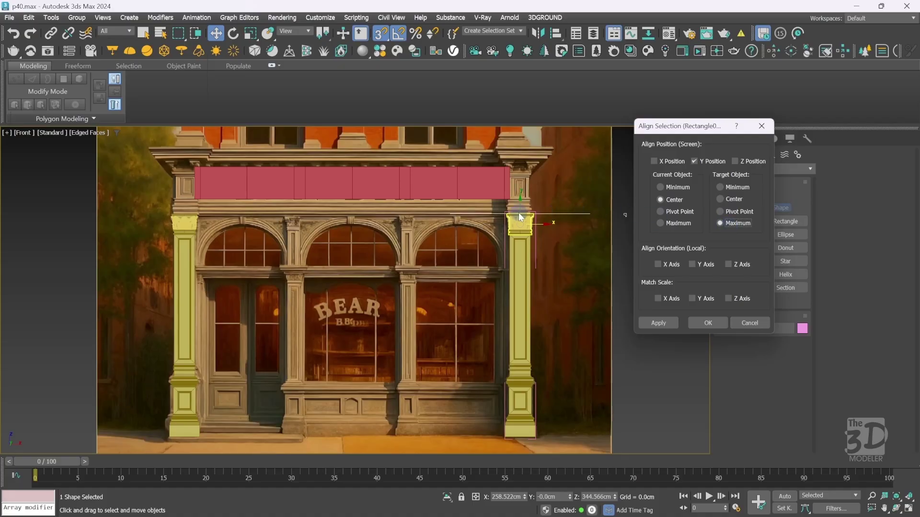
{"action": "left_click", "coordinate": [707, 323]}
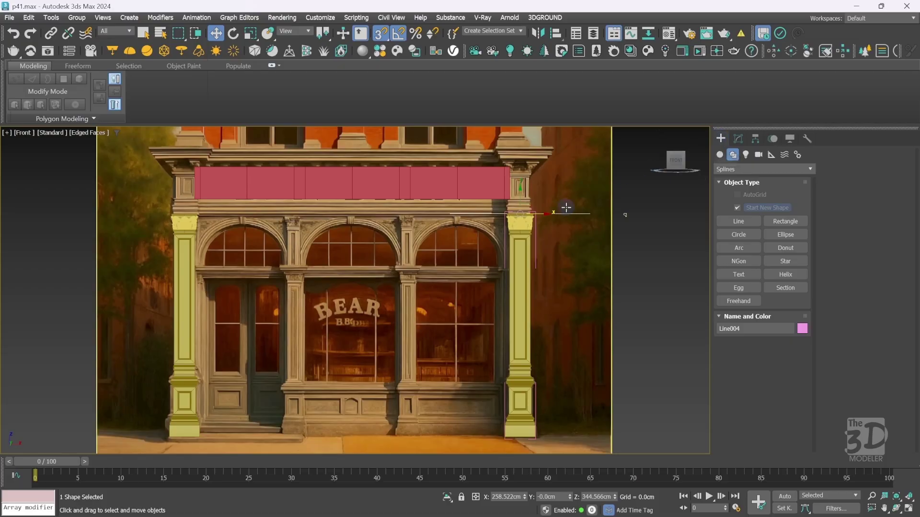
Centre the line horizontally on the facade and stretch its end vertices to the inner edges of the left and right columns.
{"action": "left_click_drag", "start_coordinate": [538, 213], "coordinate": [352, 210]}
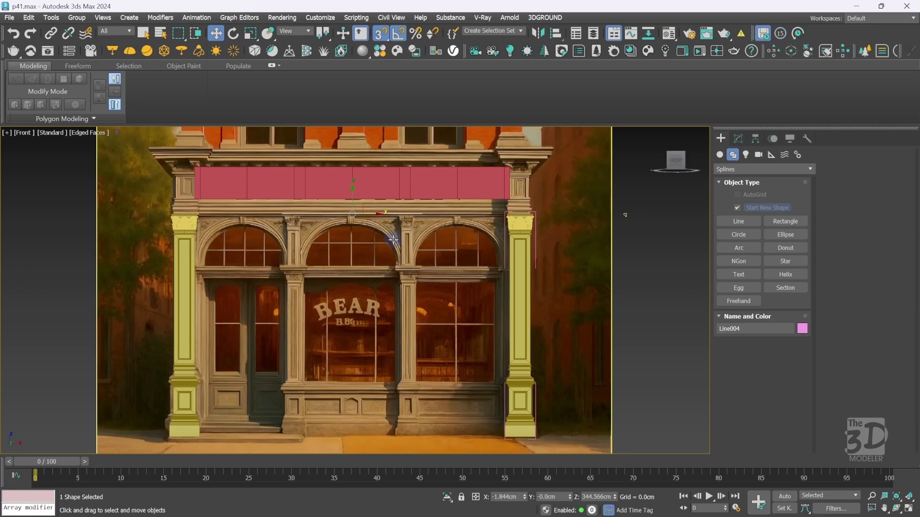
{"action": "key", "text": "1"}
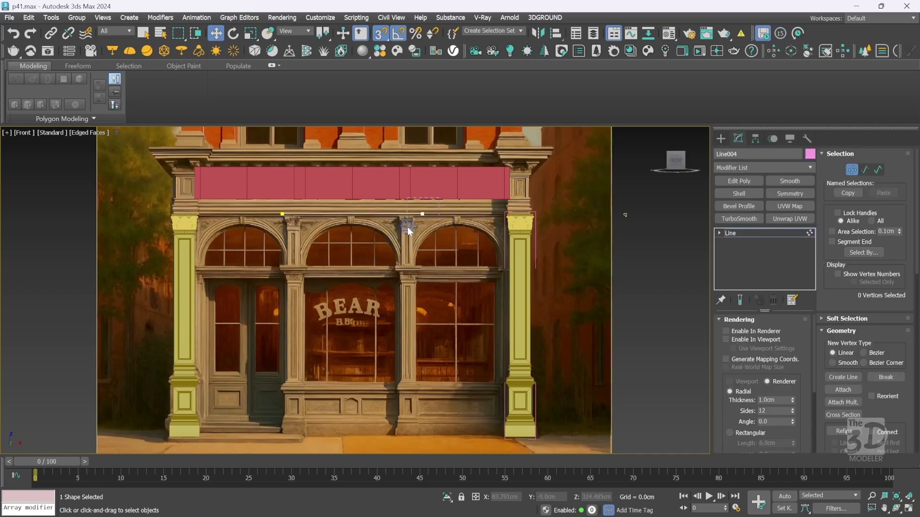
{"action": "left_click_drag", "start_coordinate": [422, 214], "coordinate": [510, 214]}
{"action": "left_click", "coordinate": [282, 213]}
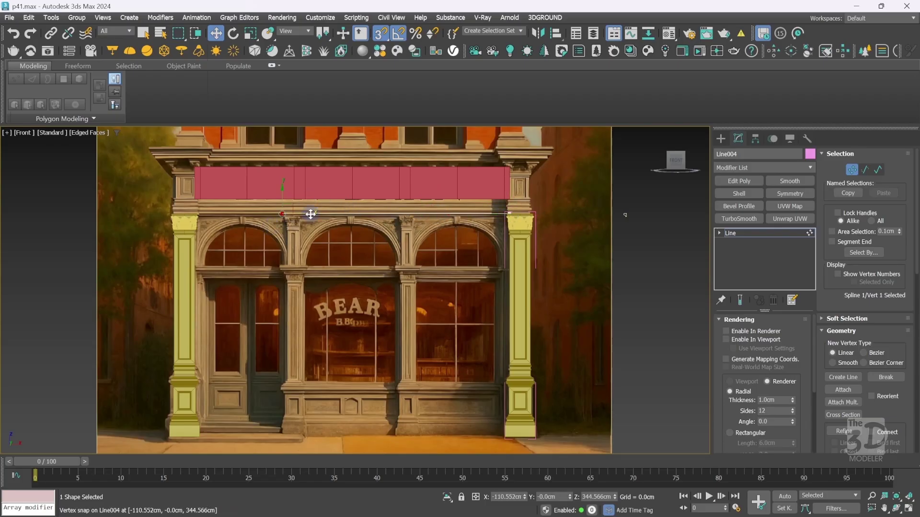
{"action": "left_click_drag", "start_coordinate": [311, 214], "coordinate": [195, 212]}
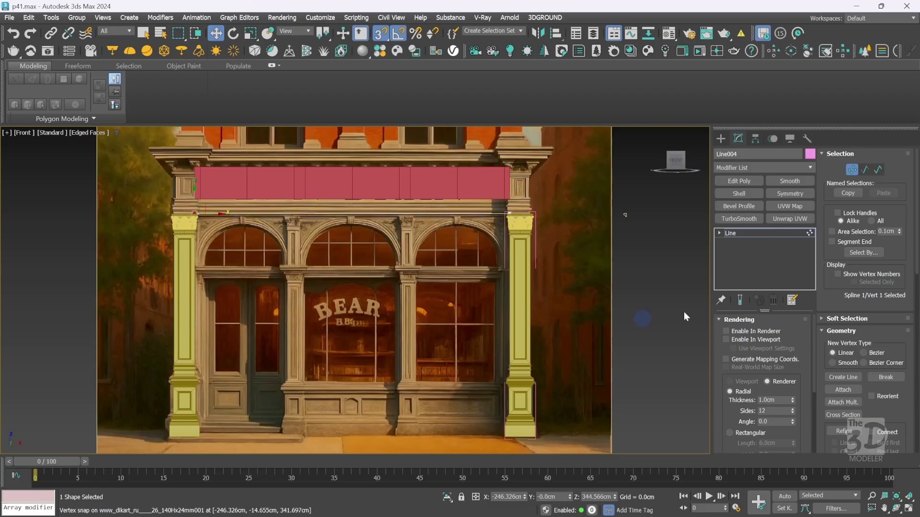
{"action": "left_click", "coordinate": [748, 233]}
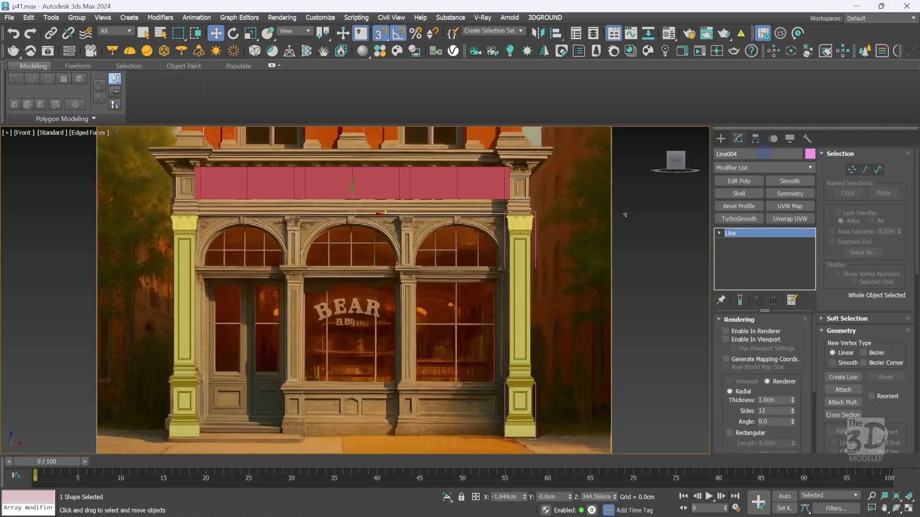
{"action": "key", "text": "e"}
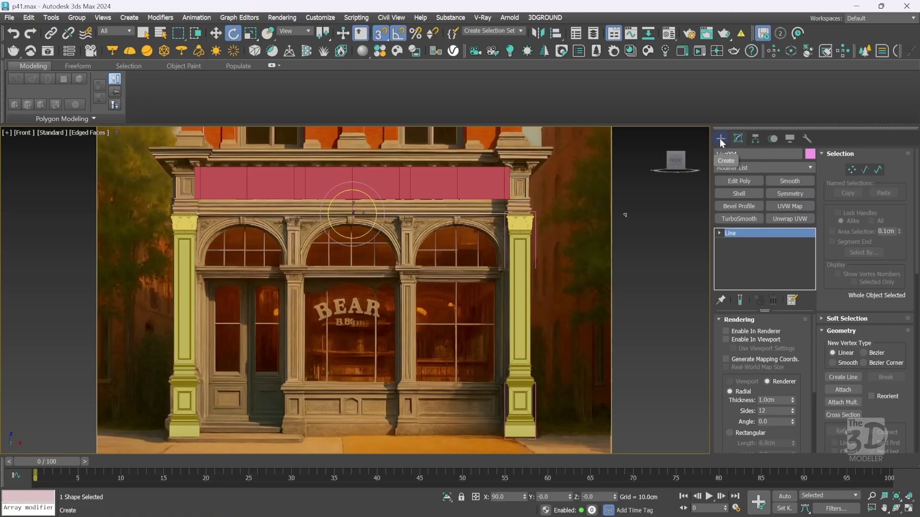
Apply a Classic Bevel Profile modifier to the horizontal path line and pick the closed moulding outline as its profile.
{"action": "left_click", "coordinate": [751, 164]}
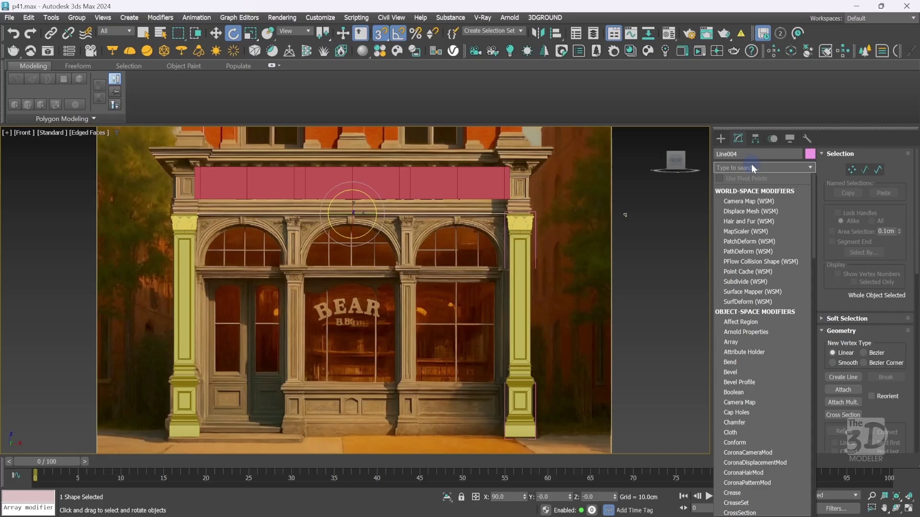
{"action": "type", "text": "be"}
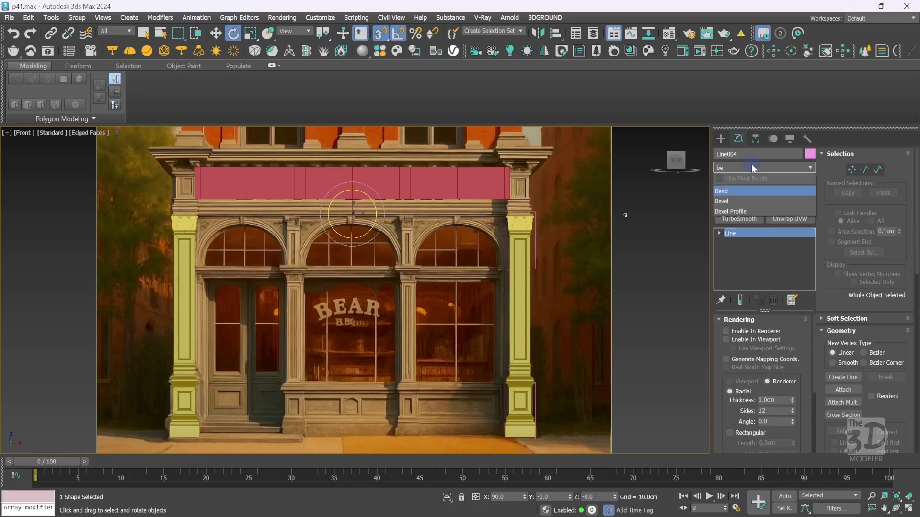
{"action": "left_click", "coordinate": [737, 212]}
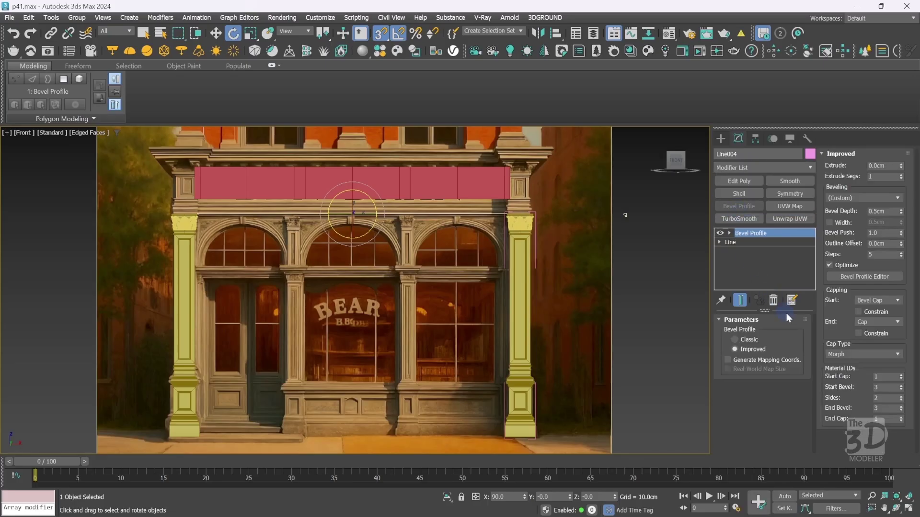
{"action": "left_click", "coordinate": [747, 340]}
{"action": "left_click", "coordinate": [873, 184]}
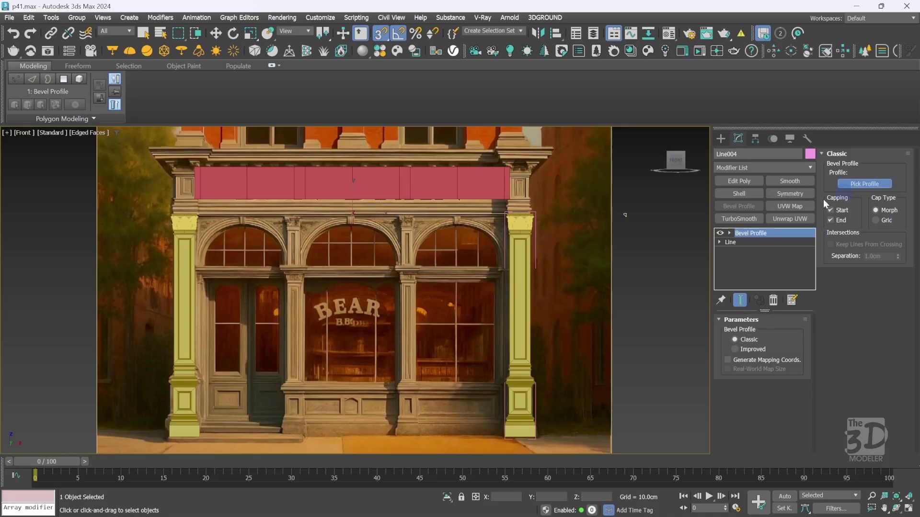
{"action": "left_click", "coordinate": [625, 214]}
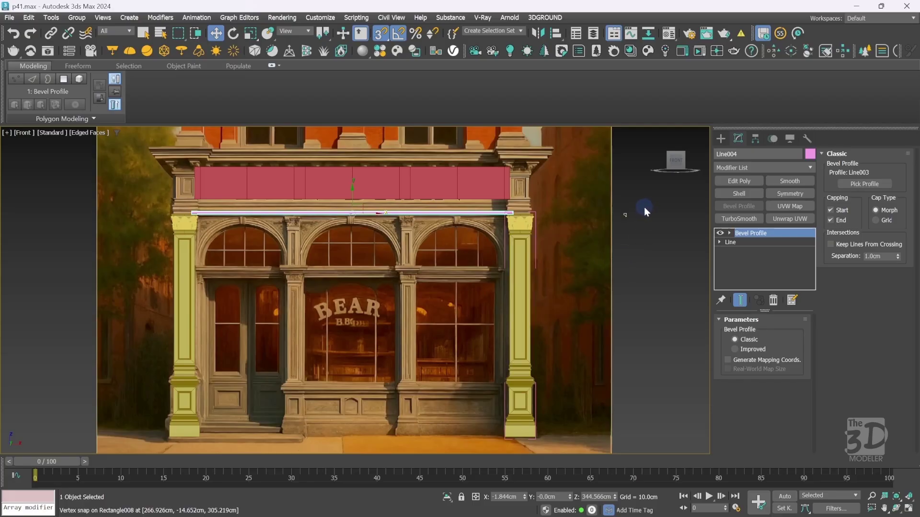
Isolate the moulding profile spline, make its upper-right corner vertex the first vertex, and bring back the full scene.
{"action": "left_click", "coordinate": [622, 224]}
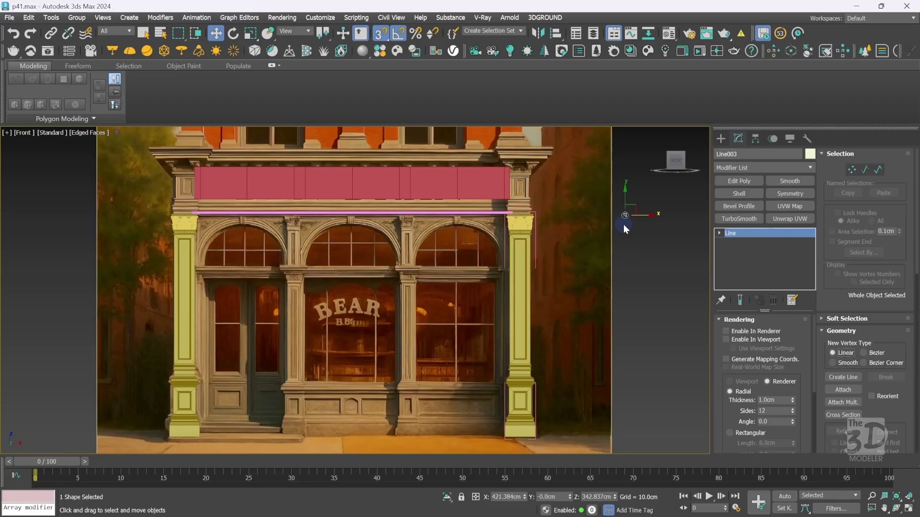
{"action": "key", "text": "alt+q"}
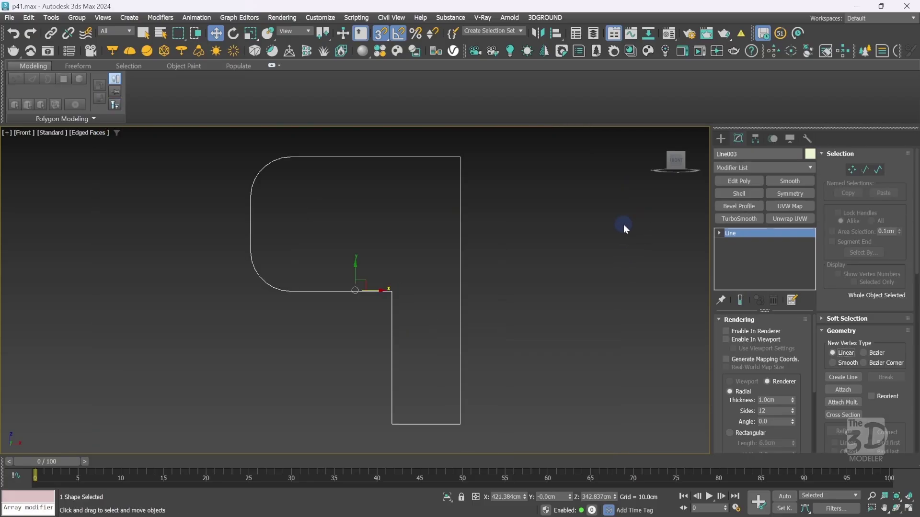
{"action": "key", "text": "1"}
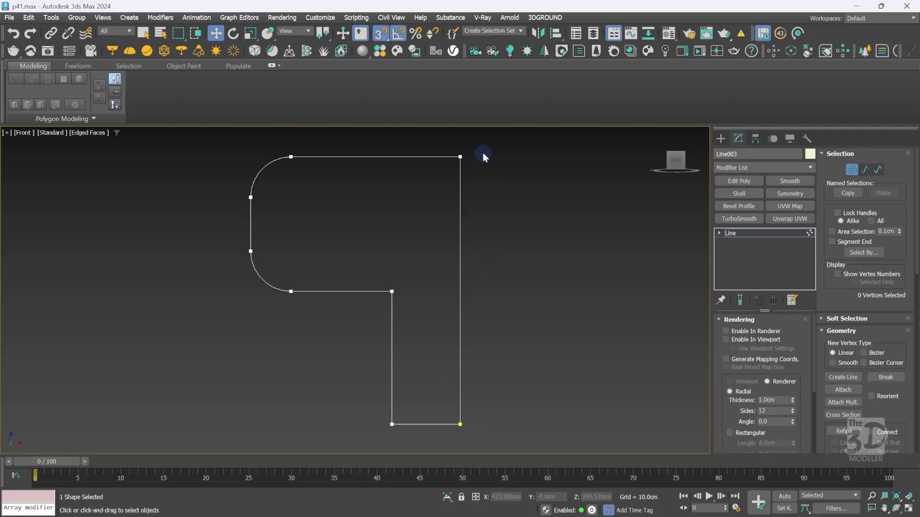
{"action": "left_click_drag", "start_coordinate": [486, 143], "coordinate": [430, 180]}
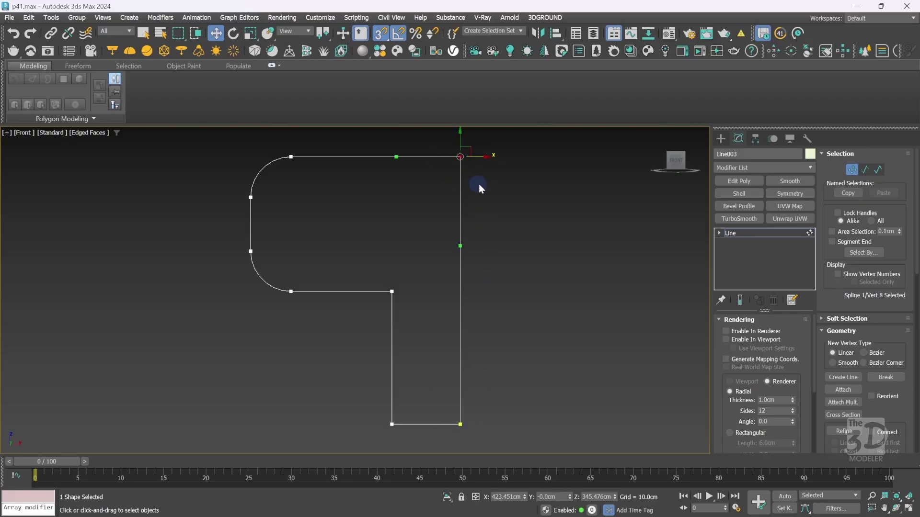
{"action": "right_click", "coordinate": [484, 185]}
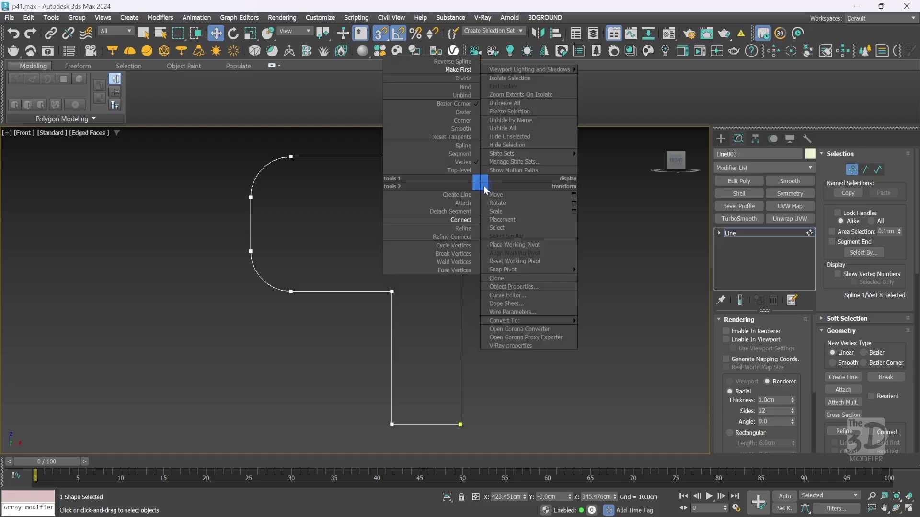
{"action": "left_click", "coordinate": [463, 71]}
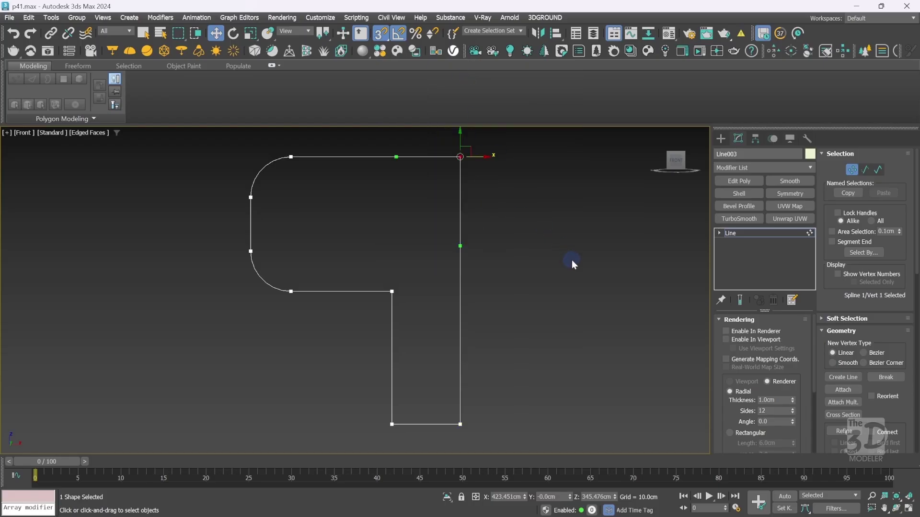
{"action": "key", "text": "1"}
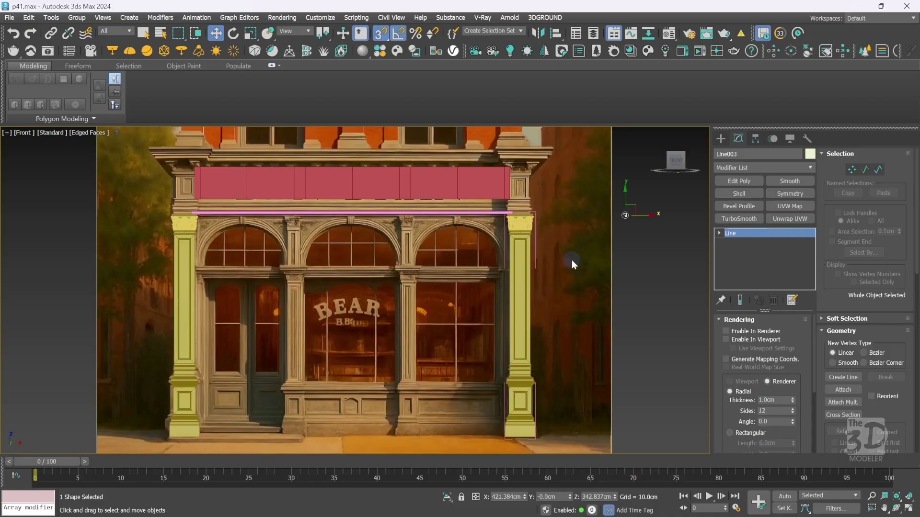
Rotate the horizontal moulding's Bevel Profile gizmo in the Left view so its rounded edge faces outward, level with the capital's top.
{"action": "left_click", "coordinate": [467, 213]}
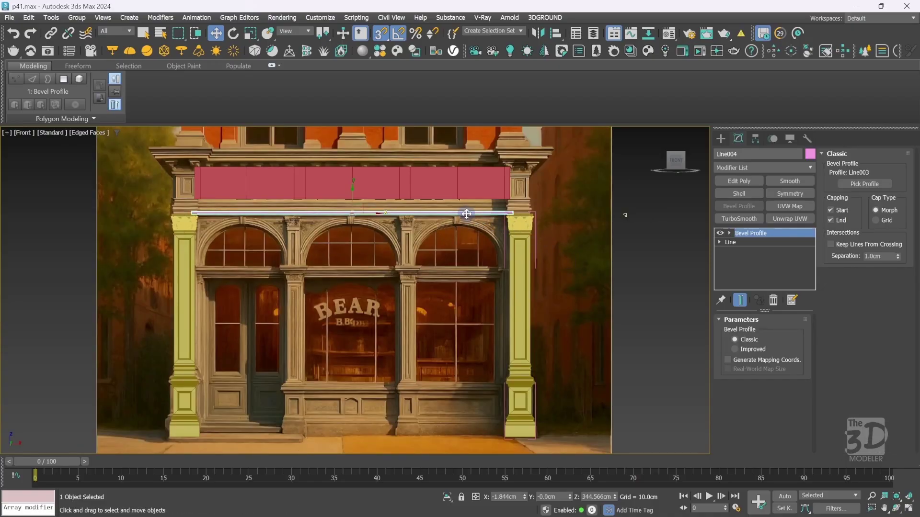
{"action": "key", "text": "l"}
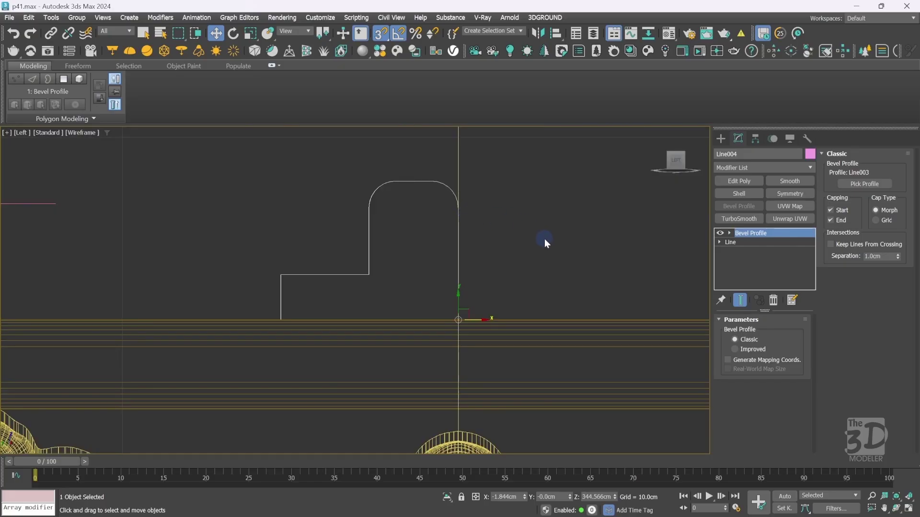
{"action": "key", "text": "1"}
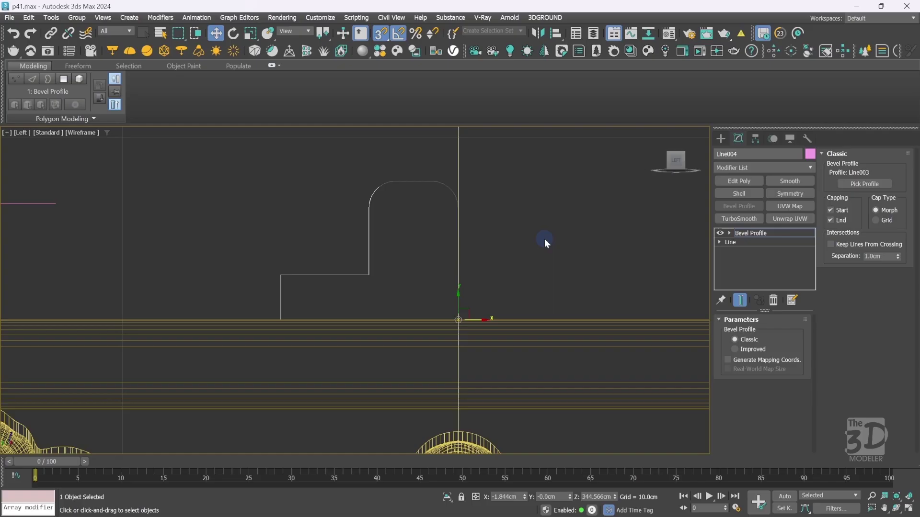
{"action": "key", "text": "e"}
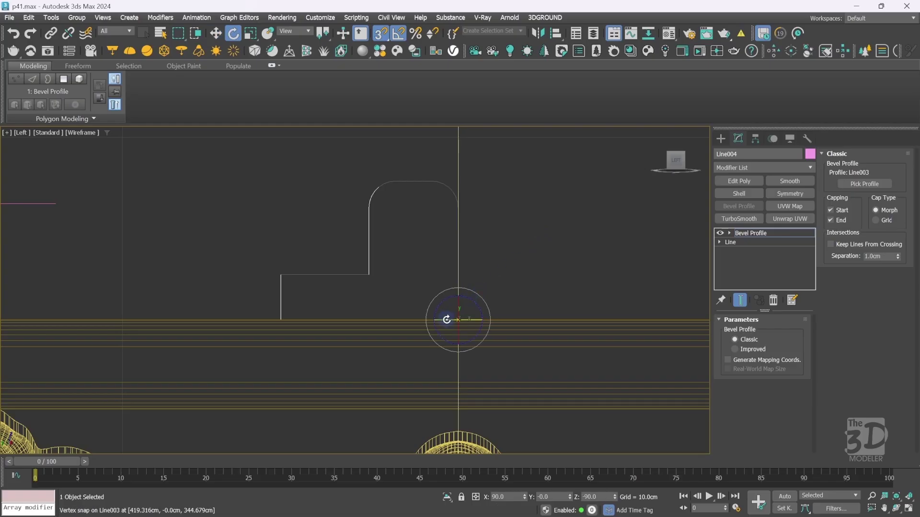
{"action": "left_click_drag", "start_coordinate": [450, 320], "coordinate": [463, 271]}
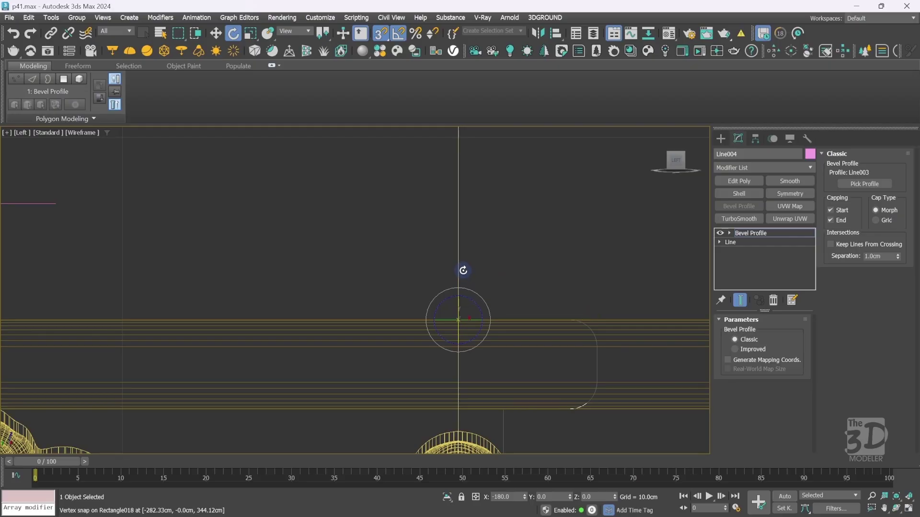
{"action": "right_click", "coordinate": [463, 271]}
{"action": "key", "text": "f"}
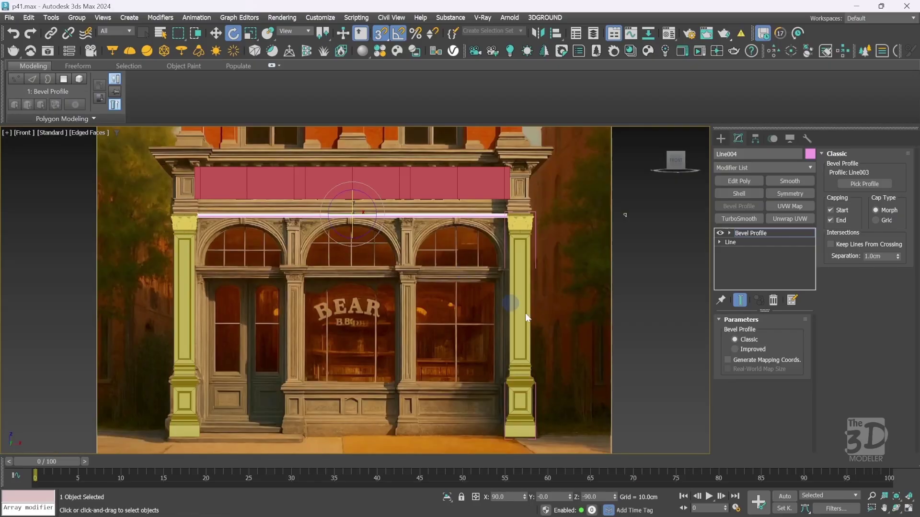
{"action": "left_click", "coordinate": [755, 233]}
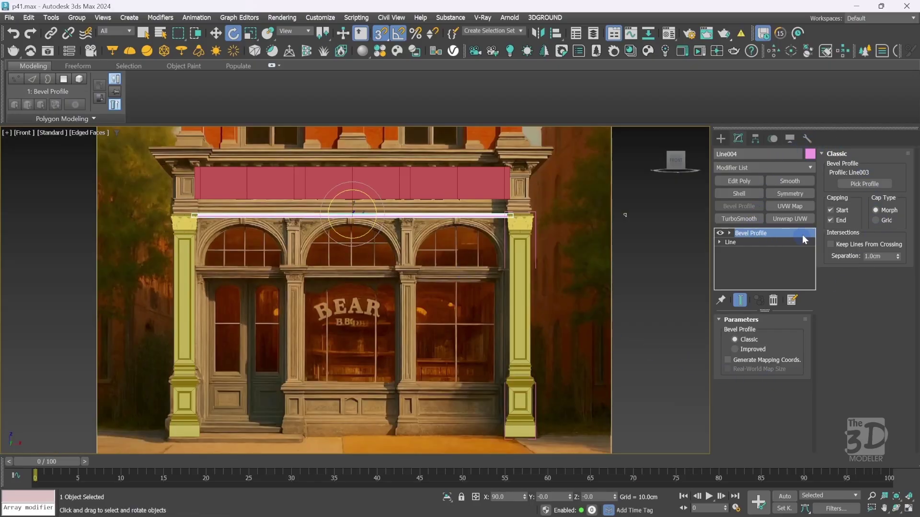
Set the horizontal moulding's object colour to dark yellow to match the columns.
{"action": "left_click", "coordinate": [809, 154]}
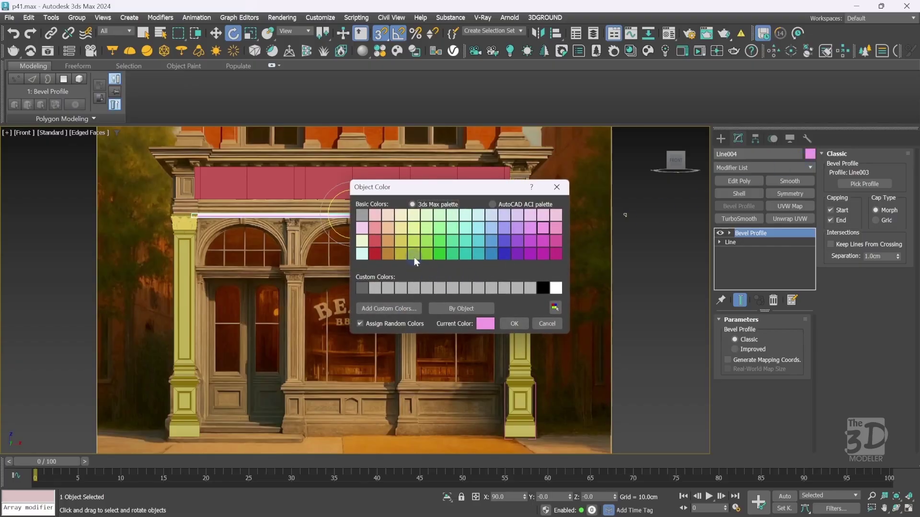
{"action": "left_click", "coordinate": [402, 254]}
{"action": "left_click", "coordinate": [514, 324]}
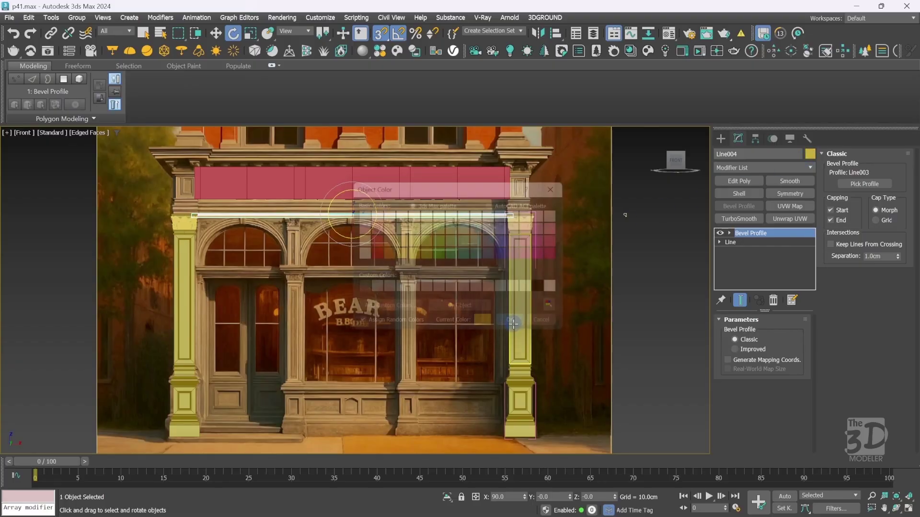
Isolate the reference image plane together with the right column's capital block in the Front view.
{"action": "key", "text": "shift+z"}
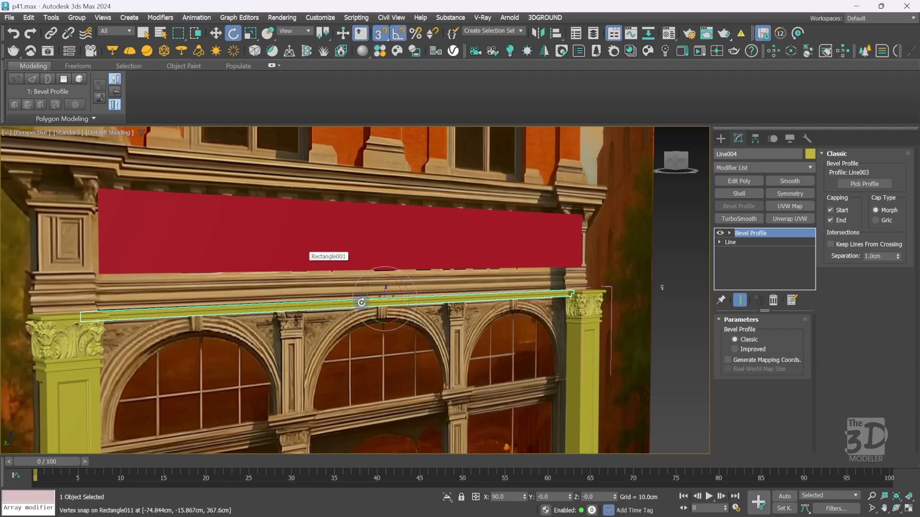
{"action": "left_click", "coordinate": [304, 253]}
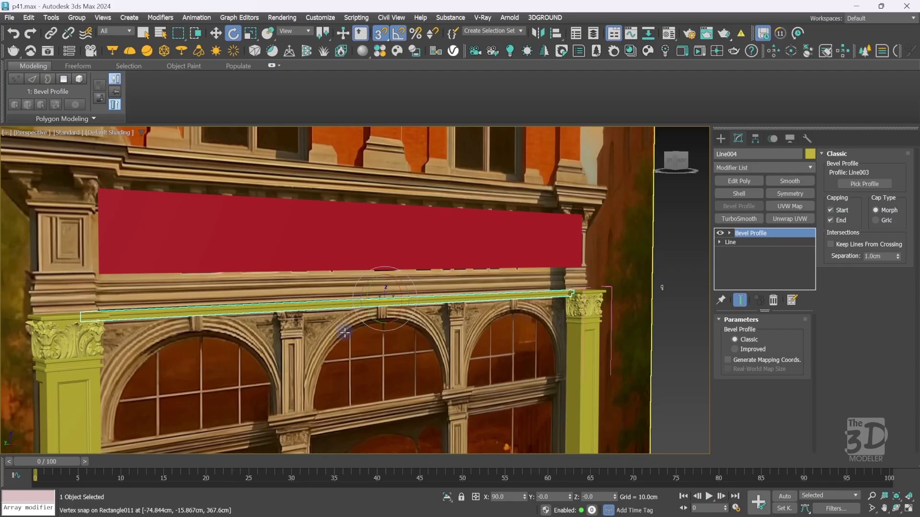
{"action": "mouse_move", "coordinate": [688, 180]}
{"action": "left_mouse_down"}
{"action": "mouse_move", "coordinate": [605, 149]}
{"action": "mouse_move", "coordinate": [580, 148]}
{"action": "mouse_move", "coordinate": [570, 158]}
{"action": "mouse_move", "coordinate": [700, 150]}
{"action": "mouse_move", "coordinate": [684, 163]}
{"action": "left_mouse_up"}
{"action": "left_click", "coordinate": [677, 159]}
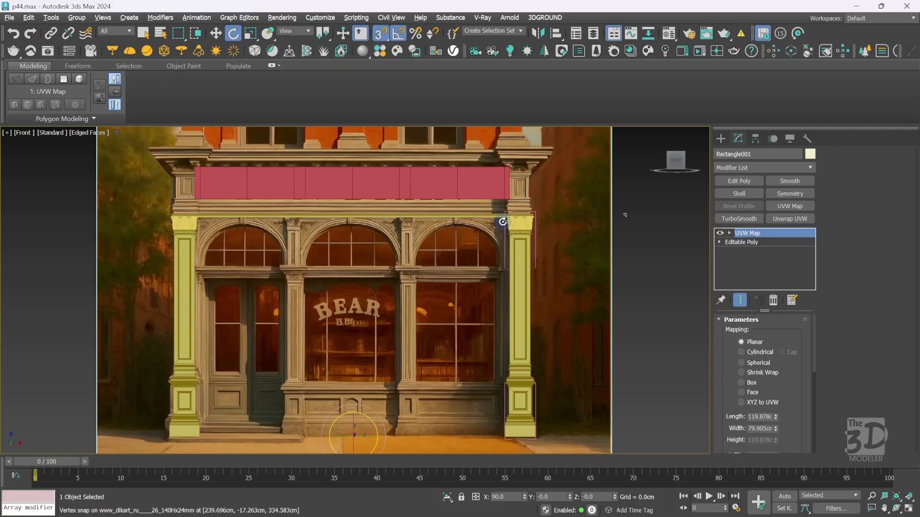
{"action": "key", "text": "ctrl+w"}
{"action": "left_click_drag", "start_coordinate": [475, 236], "coordinate": [559, 186]}
{"action": "right_click", "coordinate": [495, 202]}
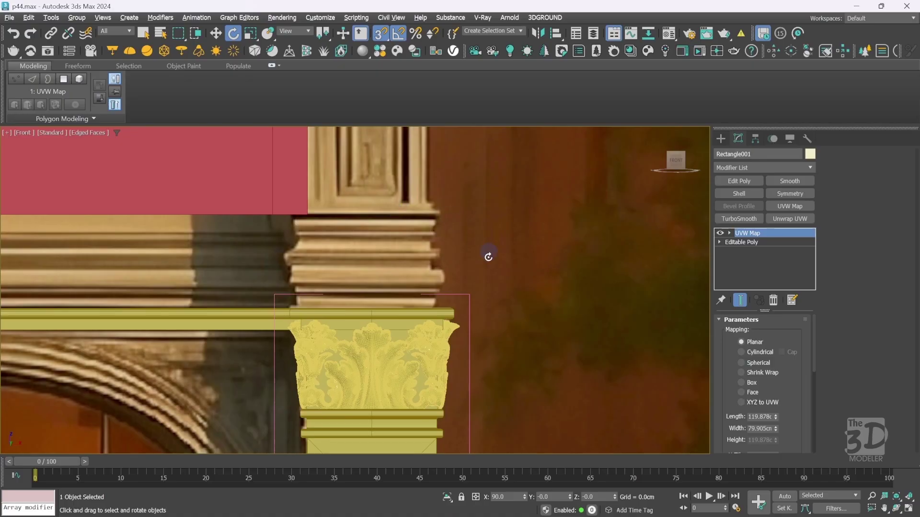
{"action": "left_click", "coordinate": [362, 322], "text": "ctrl"}
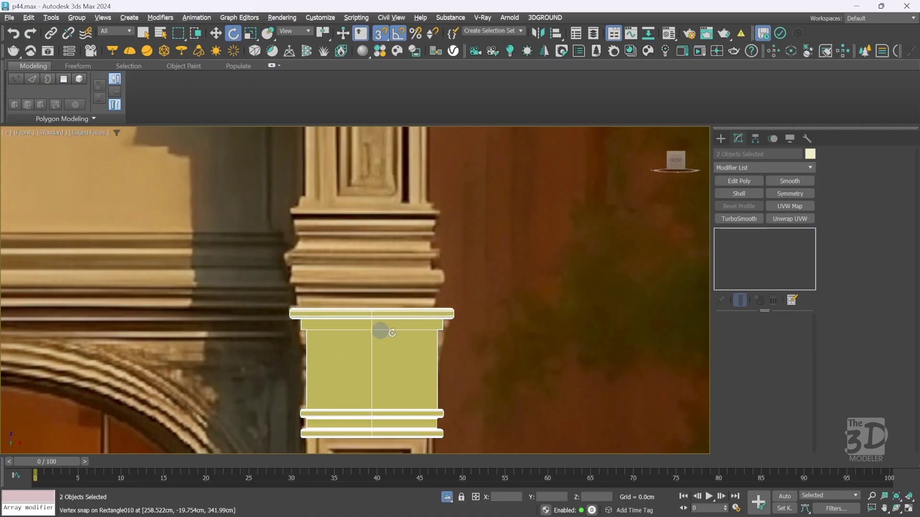
Trace the lower stepped edge of the moulding above the right capital with a corner-type Line, up to its widest projection, with snapping off.
{"action": "left_click", "coordinate": [722, 139]}
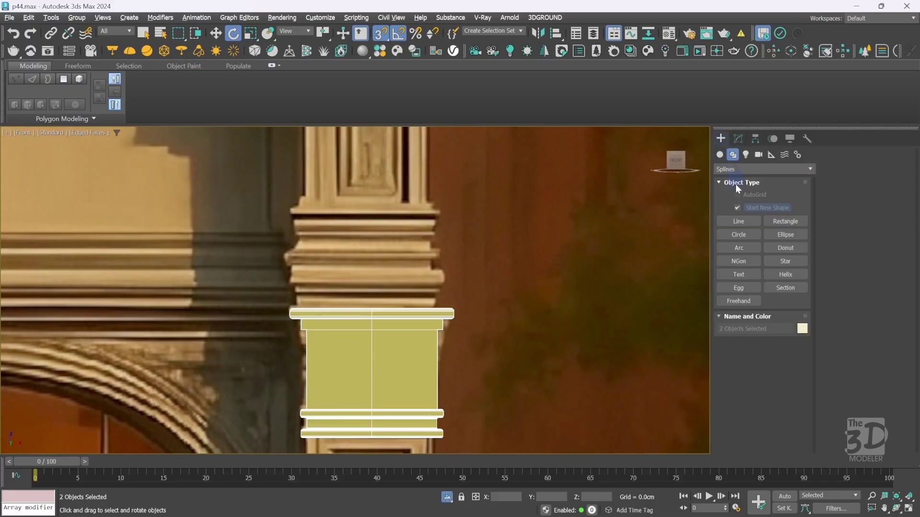
{"action": "left_click", "coordinate": [736, 223]}
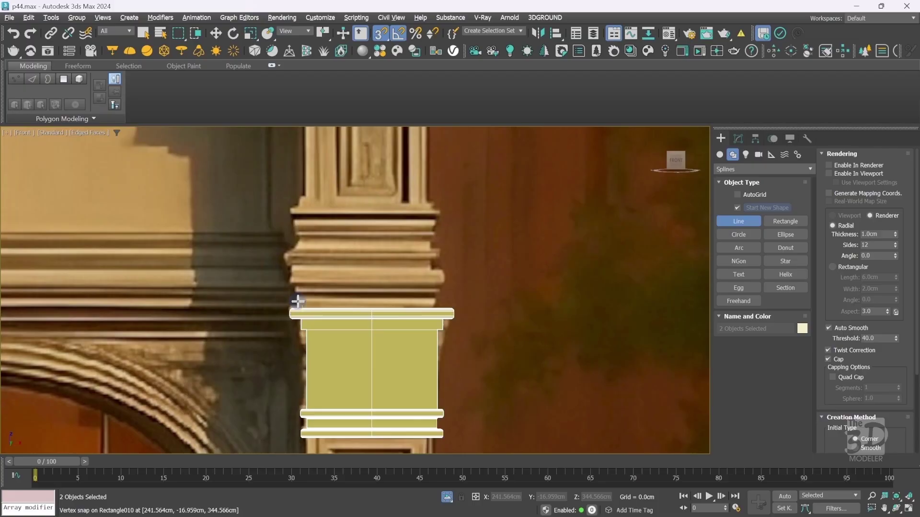
{"action": "scroll", "coordinate": [297, 302], "scroll_direction": "up", "scroll_amount": 2}
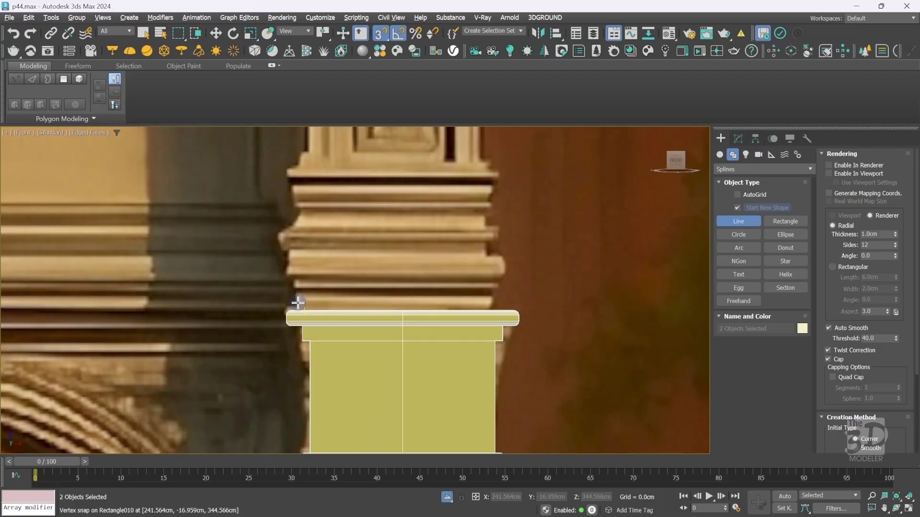
{"action": "key", "text": "s"}
{"action": "left_click", "coordinate": [296, 307]}
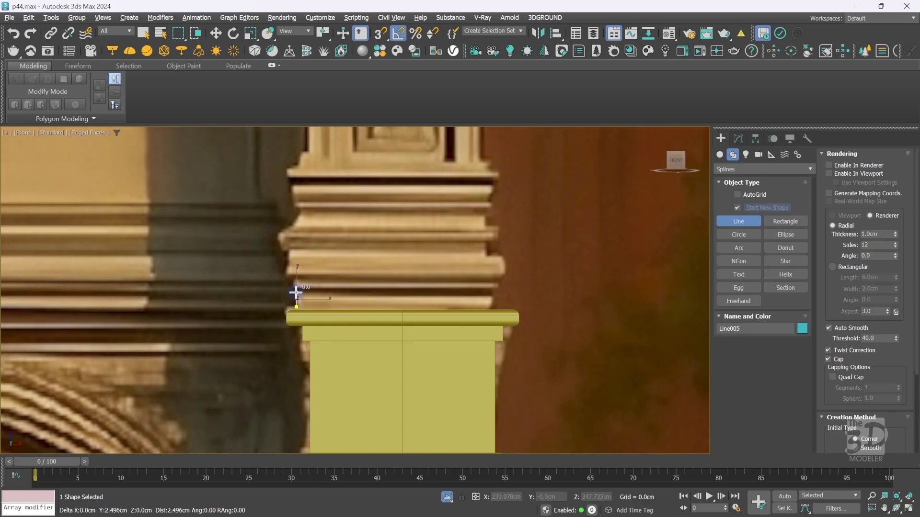
{"action": "left_click", "coordinate": [291, 290]}
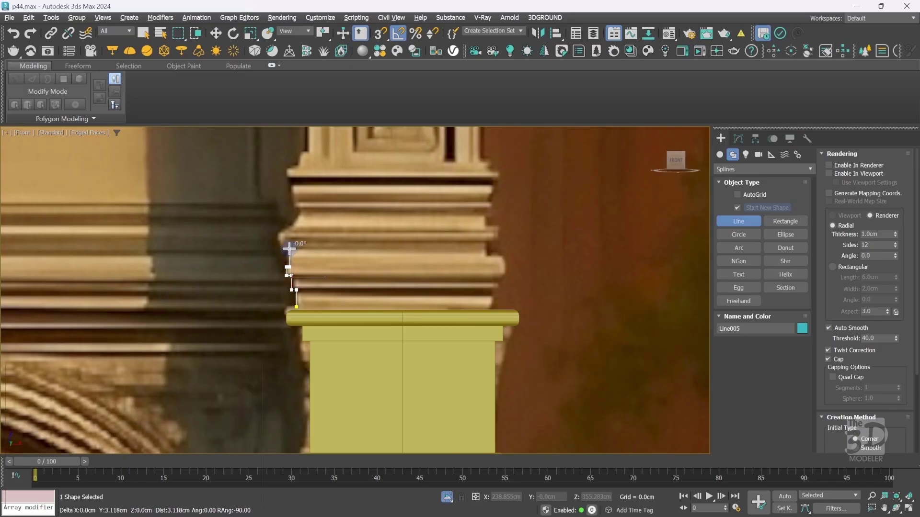
{"action": "left_click", "coordinate": [287, 267]}
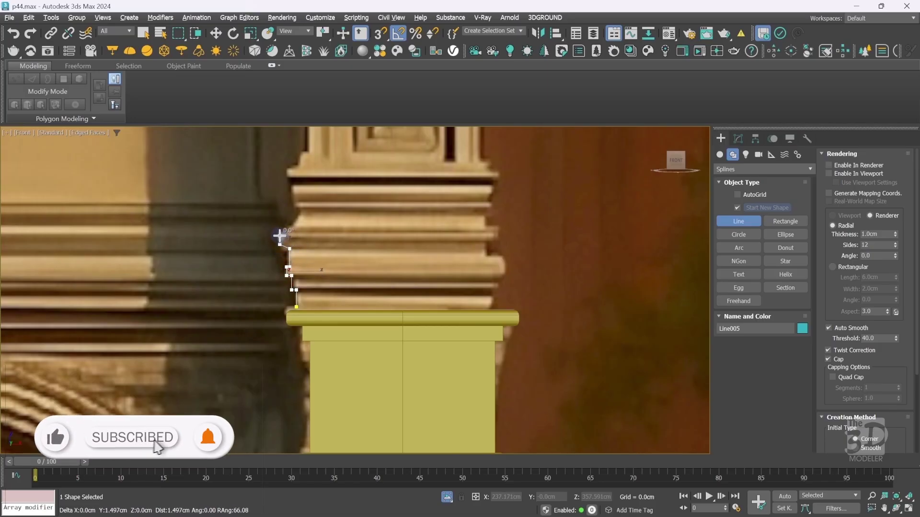
{"action": "left_click", "coordinate": [279, 236]}
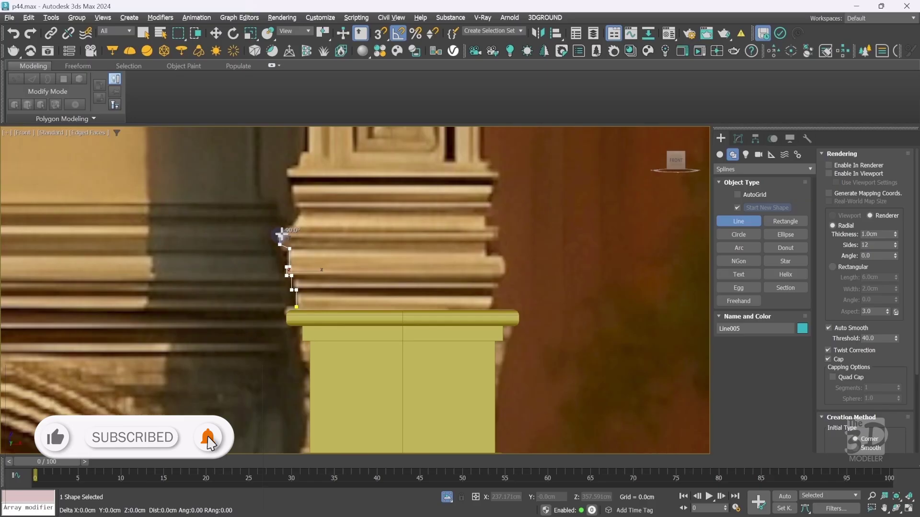
Continue the line along the moulding's upper steps to its top edge, and close the spline with a straight vertical back edge.
{"action": "left_click", "coordinate": [301, 210]}
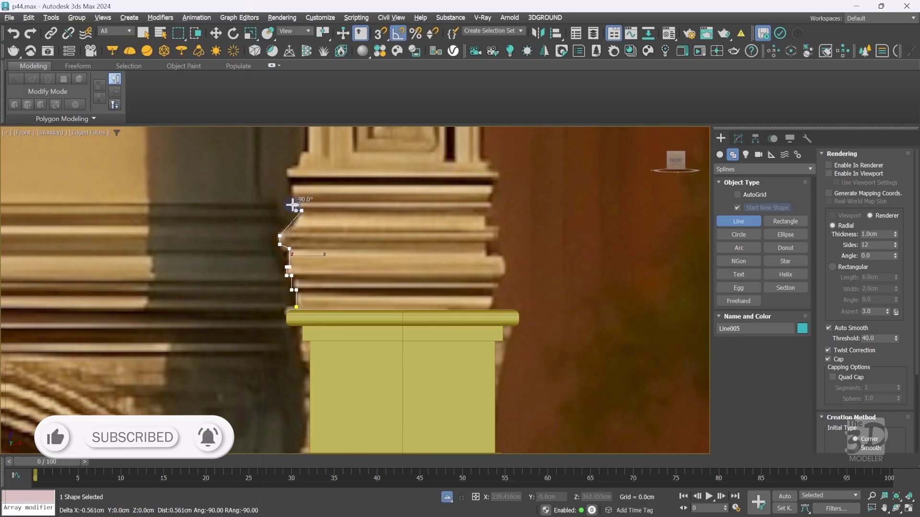
{"action": "left_click", "coordinate": [294, 205]}
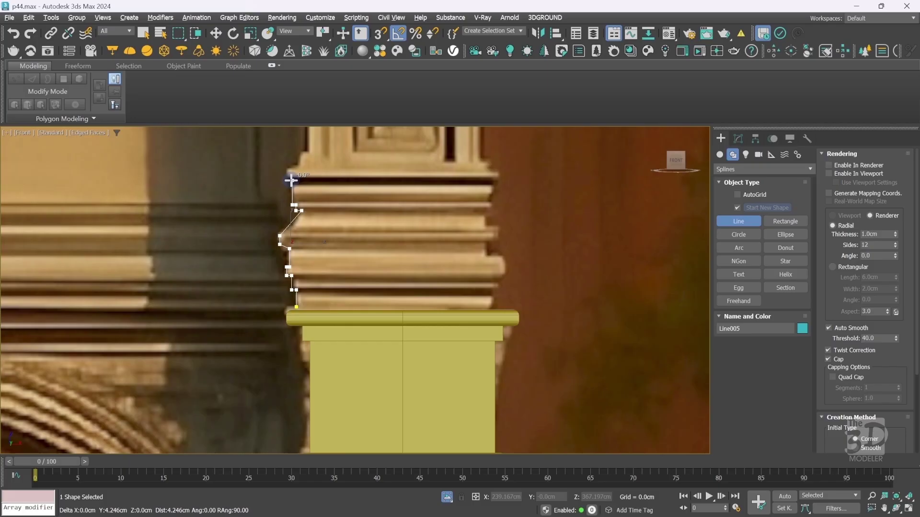
{"action": "left_click", "coordinate": [291, 180]}
{"action": "left_click", "coordinate": [287, 167]}
{"action": "left_click", "coordinate": [306, 168]}
{"action": "left_click", "coordinate": [306, 306]}
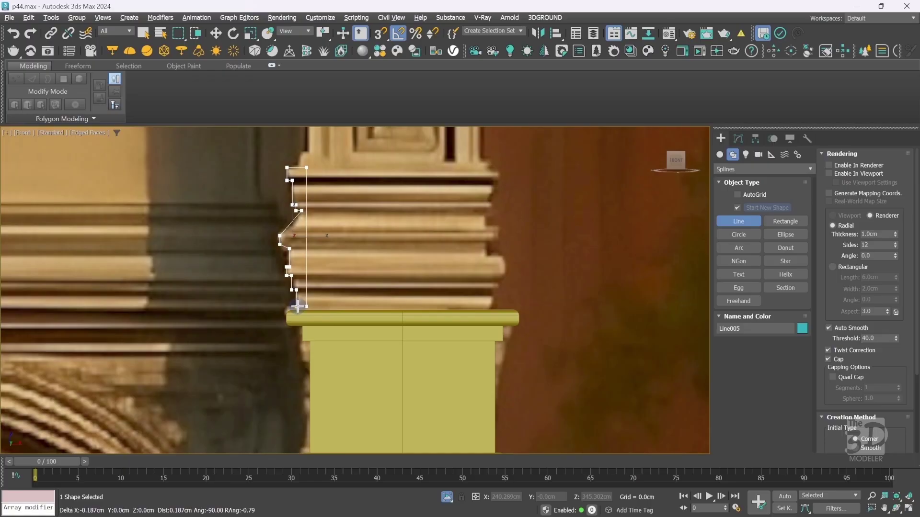
{"action": "left_click", "coordinate": [297, 306]}
{"action": "left_click", "coordinate": [433, 269]}
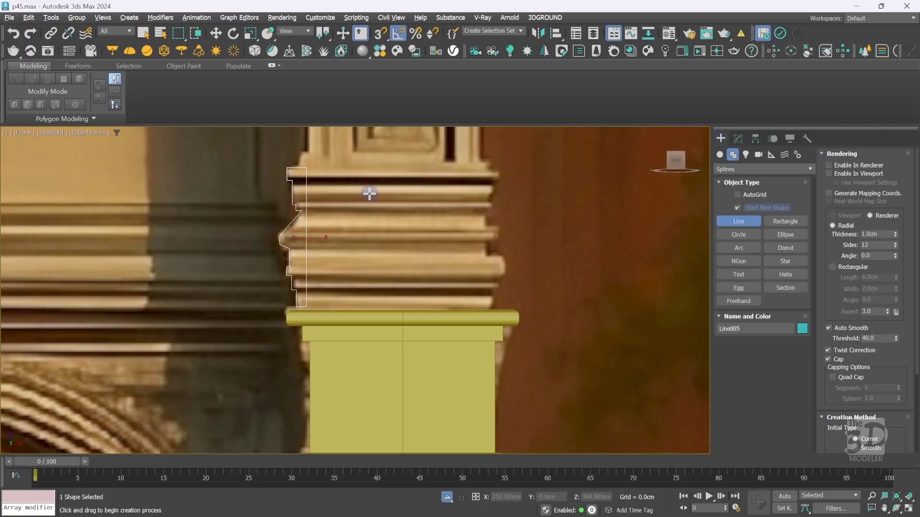
Adjust the profile's lower vertices so its base meets the capital's top and its lower steps match the reference.
{"action": "key", "text": "ctrl+w"}
{"action": "left_click_drag", "start_coordinate": [263, 165], "coordinate": [334, 319]}
{"action": "right_click", "coordinate": [384, 353]}
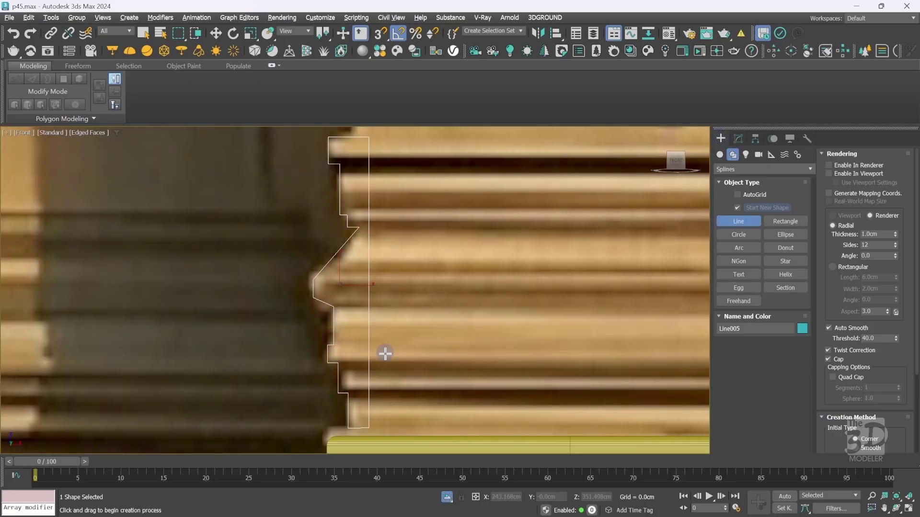
{"action": "key", "text": "1"}
{"action": "left_click", "coordinate": [368, 429]}
{"action": "key", "text": "w"}
{"action": "key", "text": "s"}
{"action": "left_click_drag", "start_coordinate": [407, 416], "coordinate": [568, 432]}
{"action": "left_click_drag", "start_coordinate": [329, 400], "coordinate": [358, 363]}
{"action": "key", "text": "s"}
{"action": "mouse_move", "coordinate": [324, 355]}
{"action": "left_mouse_down"}
{"action": "mouse_move", "coordinate": [343, 370]}
{"action": "mouse_move", "coordinate": [328, 353]}
{"action": "left_mouse_up"}
{"action": "mouse_move", "coordinate": [334, 386]}
{"action": "left_mouse_down"}
{"action": "mouse_move", "coordinate": [357, 401]}
{"action": "mouse_move", "coordinate": [349, 382]}
{"action": "left_mouse_up"}
Fillet the lower step's corner vertex on the profile and weld the overlapping vertices.
{"action": "left_click", "coordinate": [340, 393]}
{"action": "key", "text": "f"}
{"action": "left_click_drag", "start_coordinate": [352, 384], "coordinate": [345, 404]}
{"action": "scroll", "coordinate": [906, 409], "scroll_direction": "down", "scroll_amount": 5}
{"action": "left_click", "coordinate": [842, 363]}
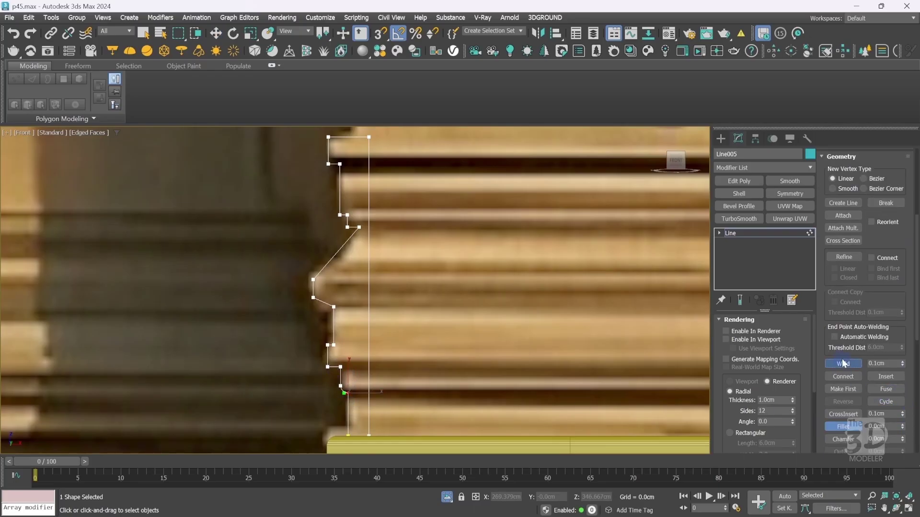
Move the vertices of the lower projecting step slightly outward and fillet its two outer corners.
{"action": "key", "text": "w"}
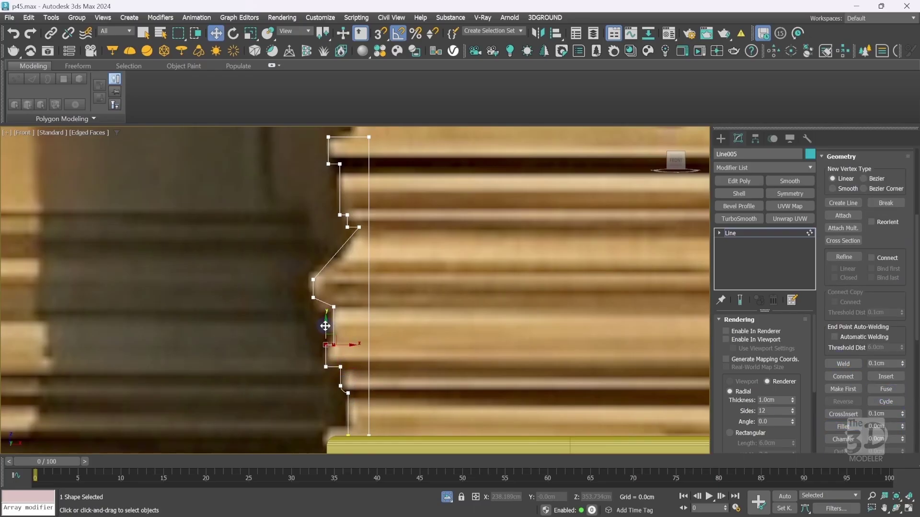
{"action": "left_click_drag", "start_coordinate": [312, 329], "coordinate": [329, 361]}
{"action": "key", "text": "f"}
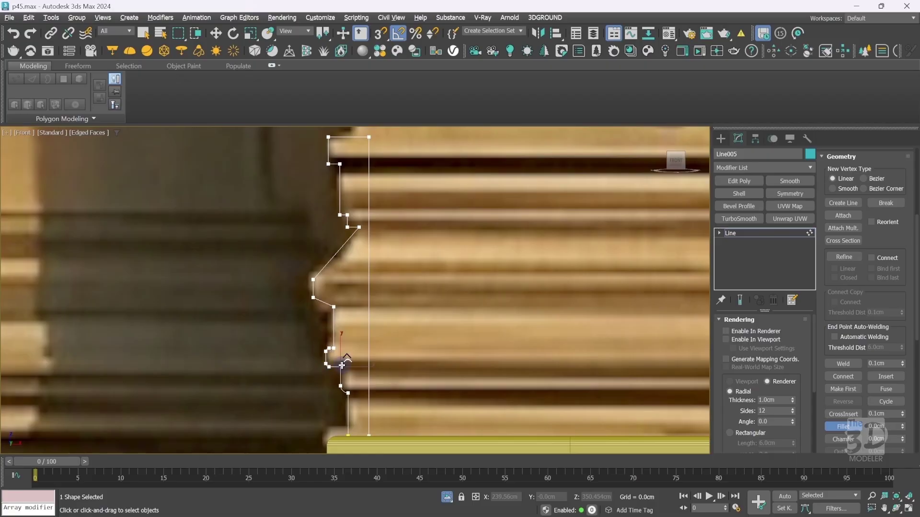
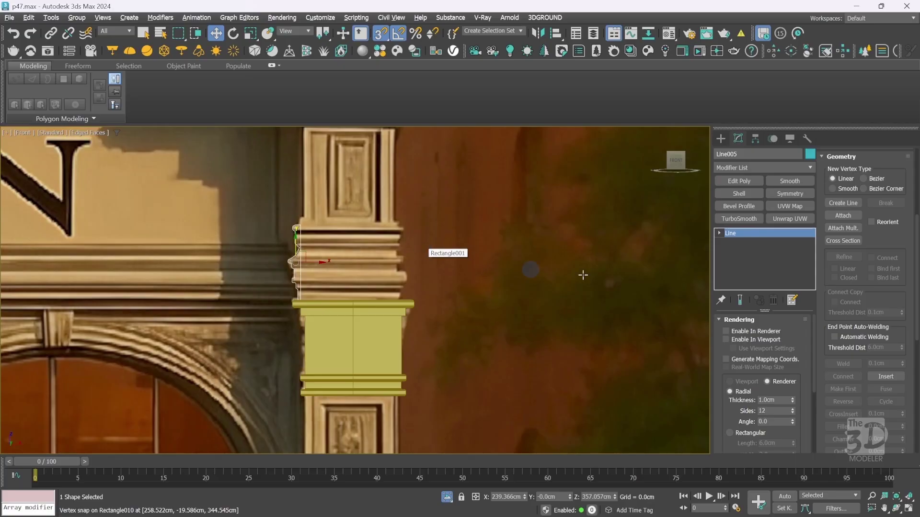
Draw a rectangle 32.131 cm wide snapped across the capital block's neck and set its length to 32.131 cm.
{"action": "left_click", "coordinate": [722, 139]}
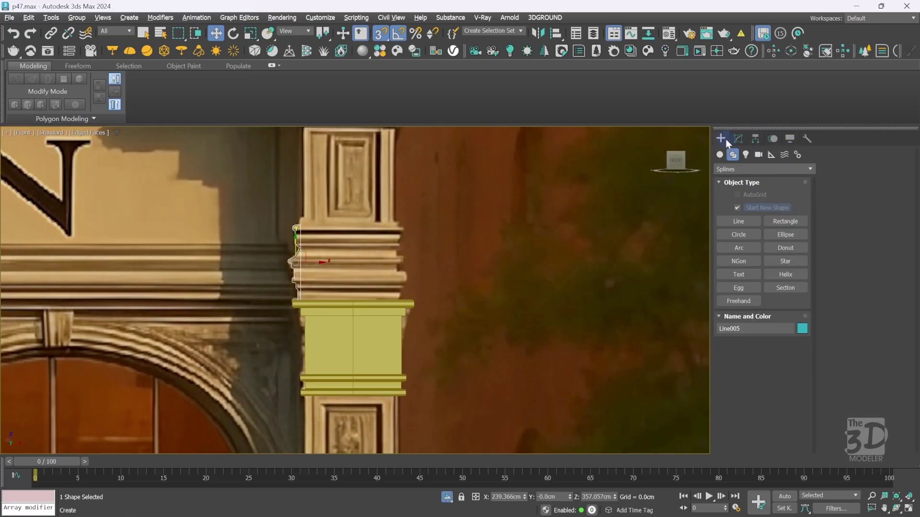
{"action": "left_click", "coordinate": [780, 222]}
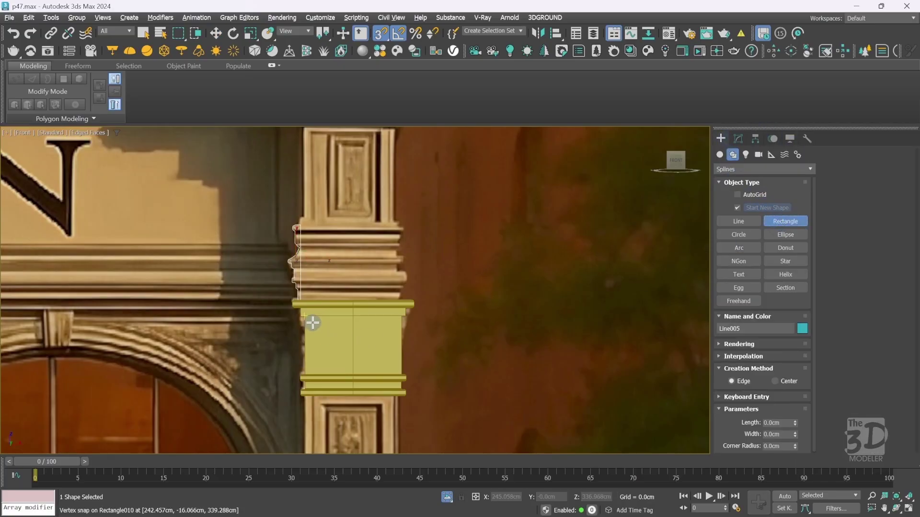
{"action": "left_click_drag", "start_coordinate": [305, 317], "coordinate": [397, 318]}
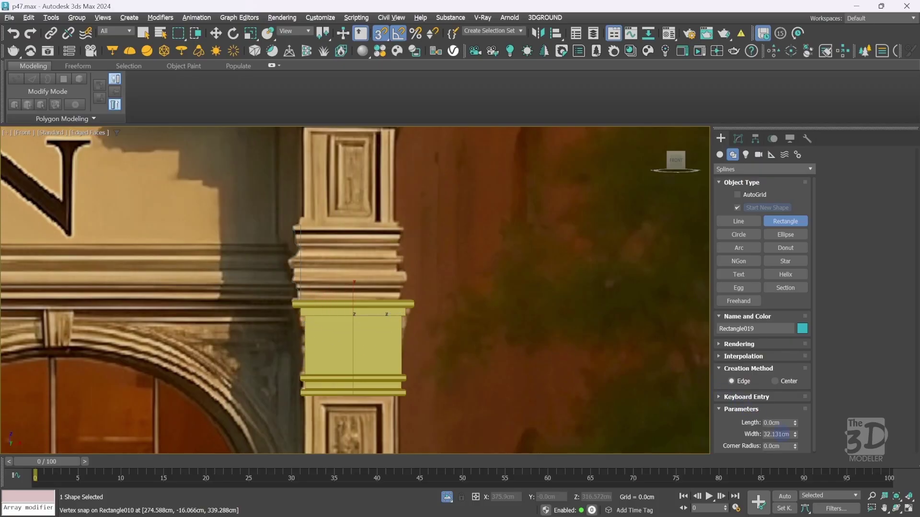
{"action": "double_click", "coordinate": [776, 434]}
{"action": "key", "text": "ctrl+c"}
{"action": "double_click", "coordinate": [777, 423]}
{"action": "key", "text": "ctrl+v"}
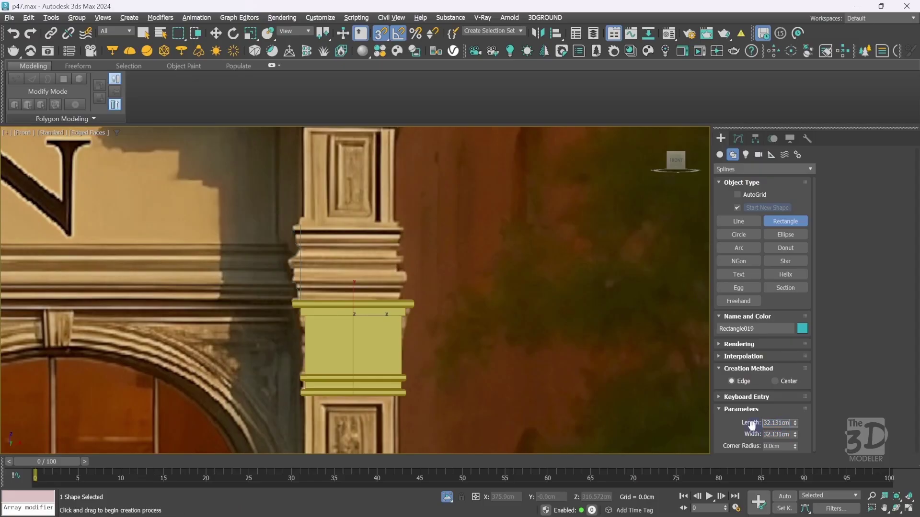
{"action": "key", "text": "Return"}
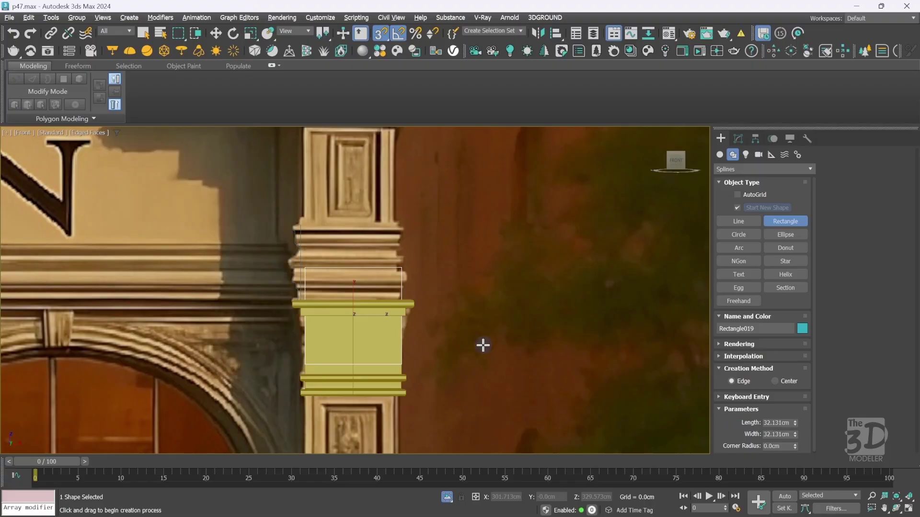
Rotate the square 90° to lie flat and centre it on the right capital block, snapped to the height of the block's top.
{"action": "key", "text": "e"}
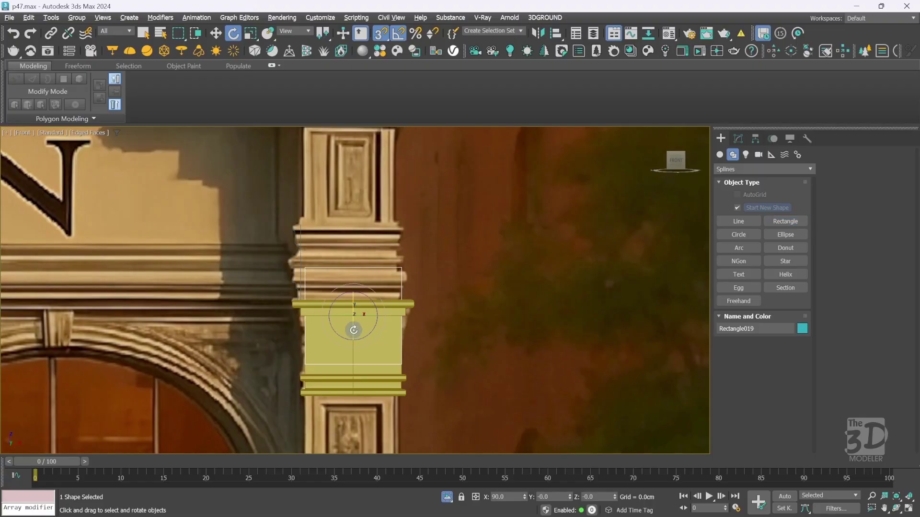
{"action": "left_click_drag", "start_coordinate": [354, 329], "coordinate": [355, 298]}
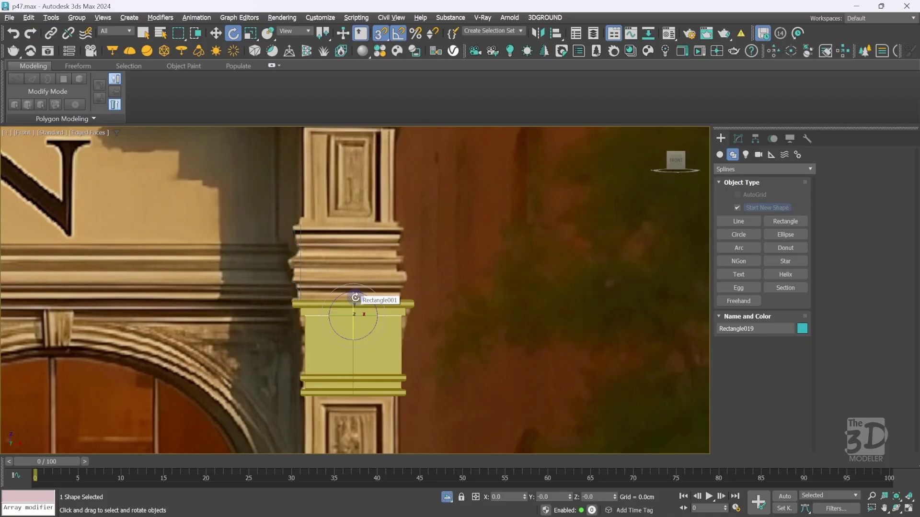
{"action": "left_click", "coordinate": [559, 36]}
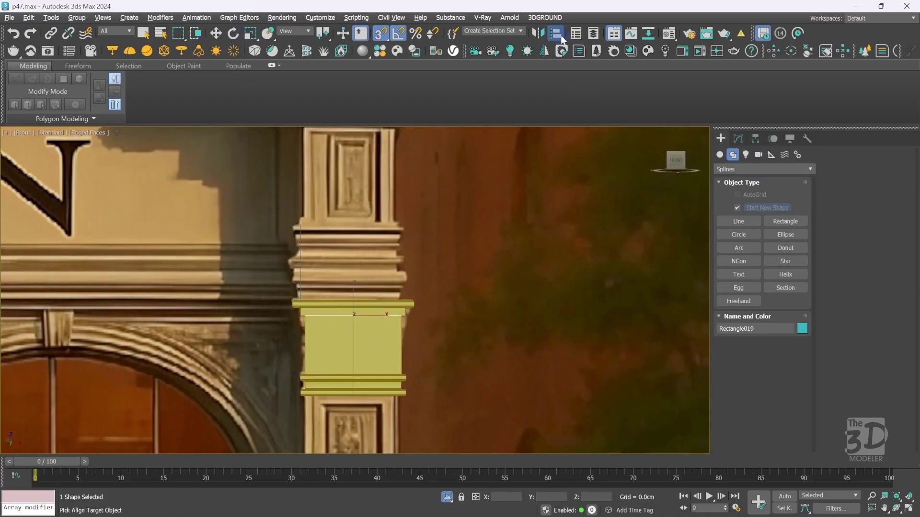
{"action": "left_click", "coordinate": [385, 344]}
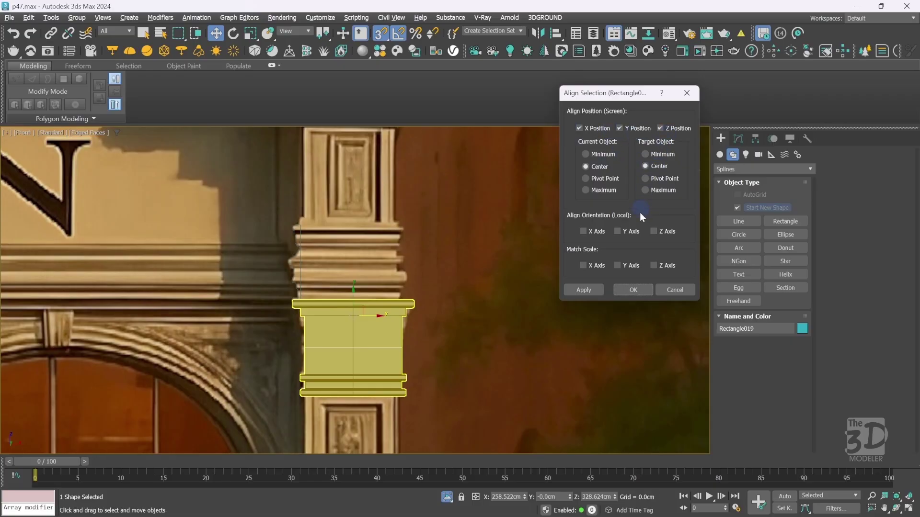
{"action": "left_click", "coordinate": [634, 290]}
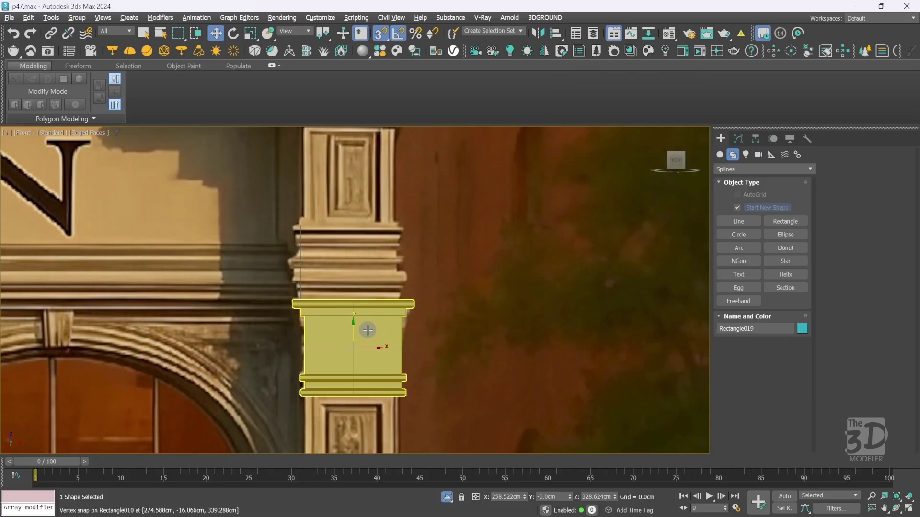
{"action": "left_click_drag", "start_coordinate": [353, 328], "coordinate": [352, 296]}
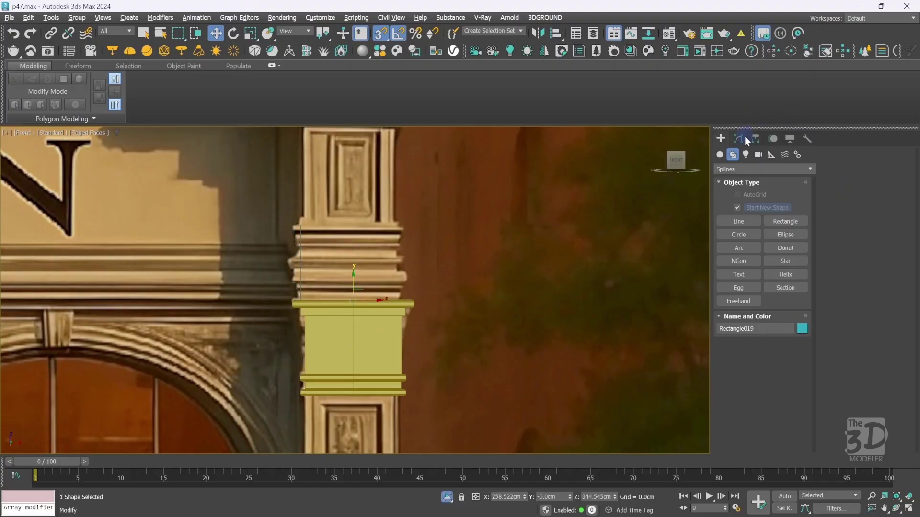
Apply a Shell modifier with a 20 cm outer amount to the square and add an Edit Poly modifier above it.
{"action": "left_click", "coordinate": [742, 138]}
{"action": "left_click", "coordinate": [747, 166]}
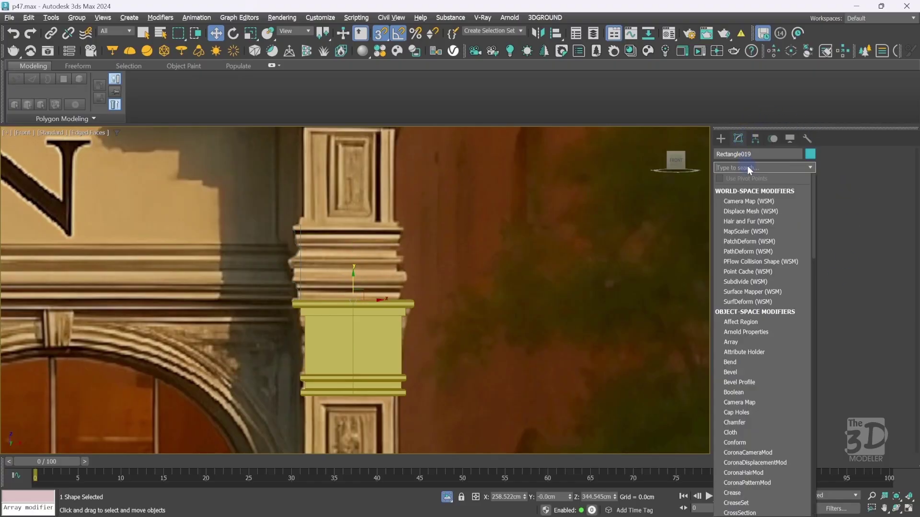
{"action": "type", "text": "sh"}
{"action": "left_click", "coordinate": [743, 190]}
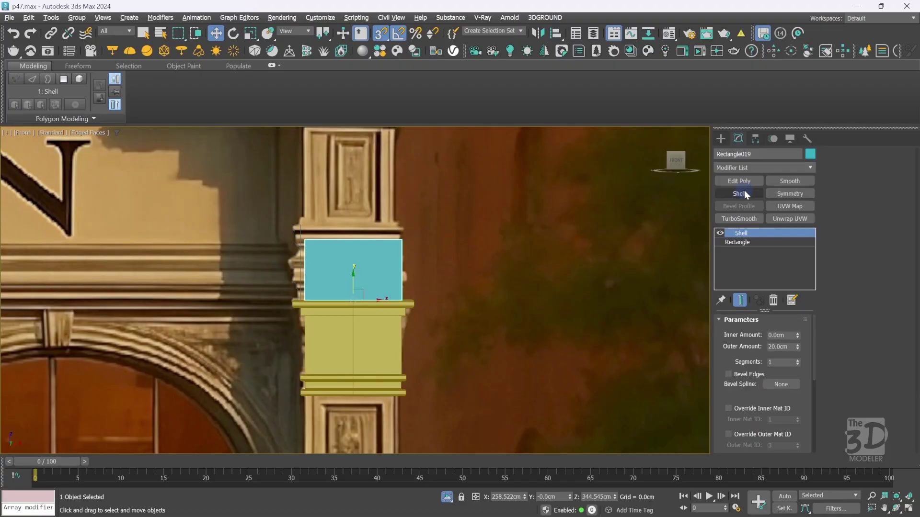
{"action": "left_click", "coordinate": [751, 167]}
{"action": "type", "text": "ed"}
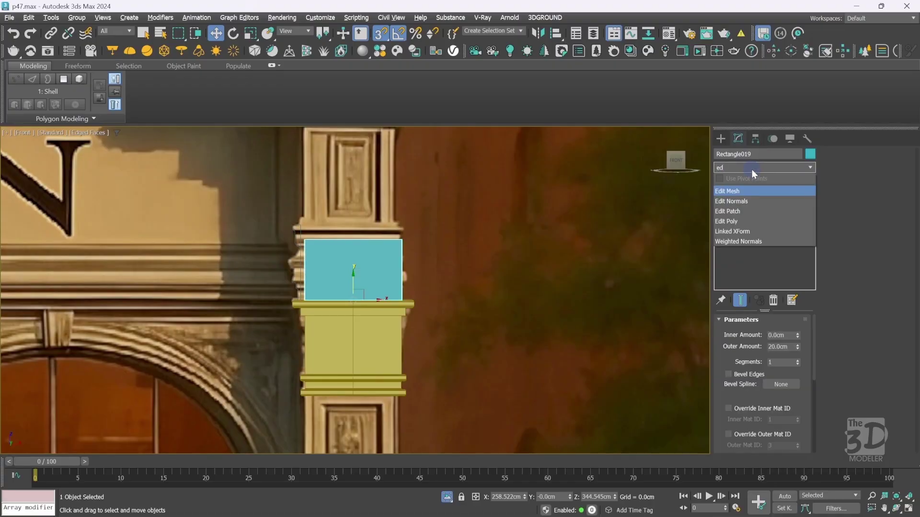
{"action": "left_click", "coordinate": [736, 220]}
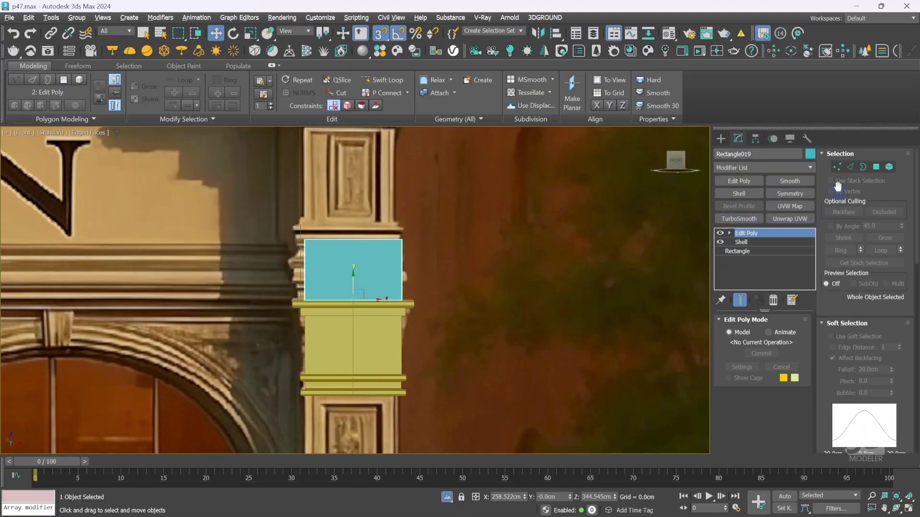
Raise the new block's top vertices to snap level with the top of the traced moulding profile.
{"action": "left_click", "coordinate": [838, 168]}
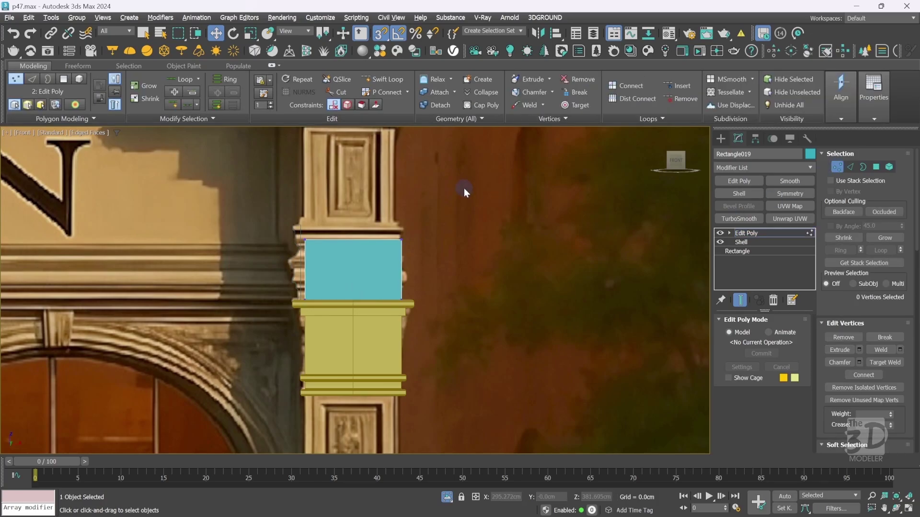
{"action": "left_click_drag", "start_coordinate": [285, 264], "coordinate": [440, 219]}
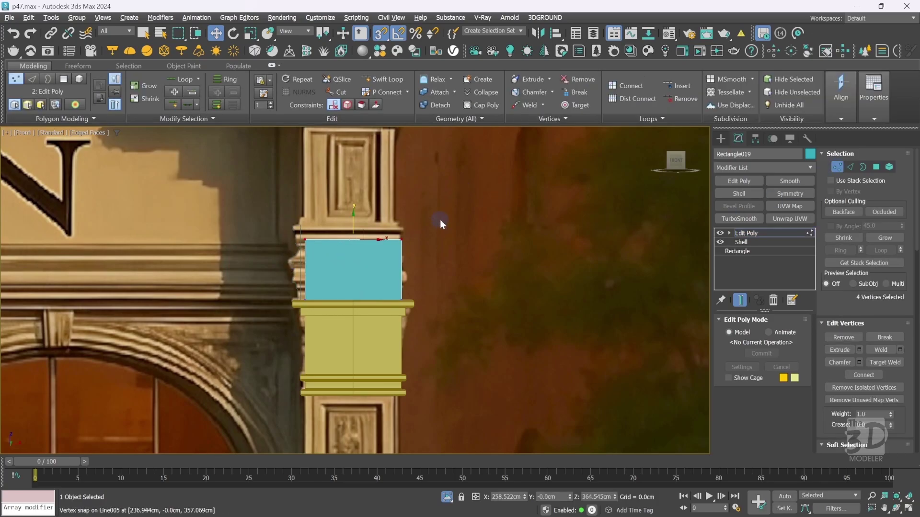
{"action": "left_click_drag", "start_coordinate": [355, 218], "coordinate": [298, 224]}
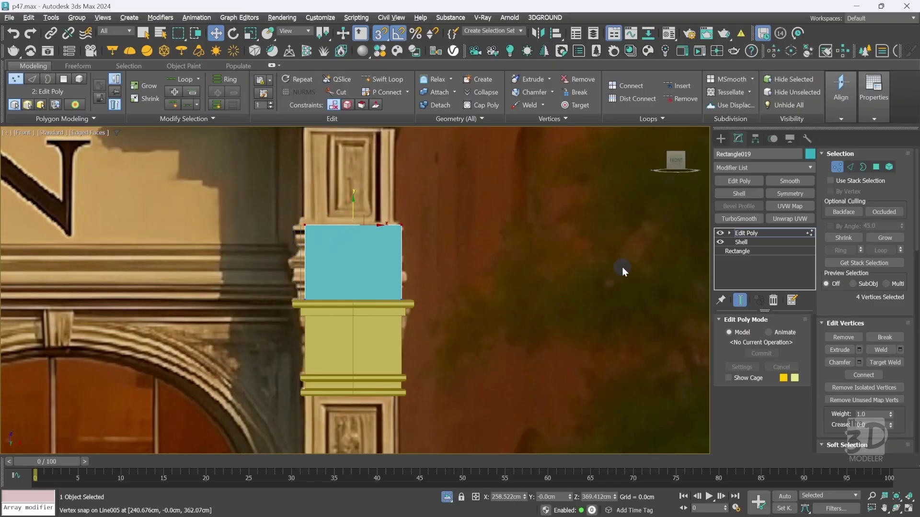
{"action": "left_click", "coordinate": [793, 232]}
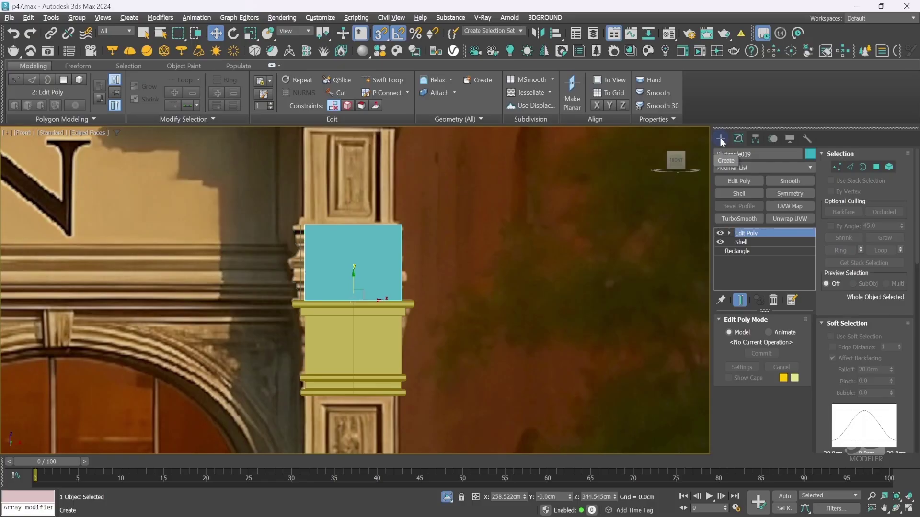
Isolate the traced moulding profile and make the bottom vertex on its straight back side the first vertex.
{"action": "key", "text": "alt+q"}
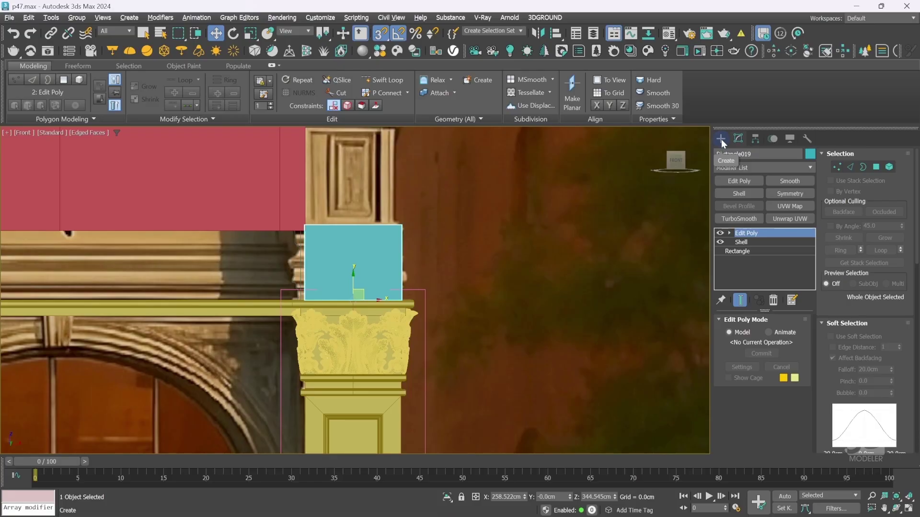
{"action": "left_click", "coordinate": [300, 254]}
{"action": "key", "text": "alt+q"}
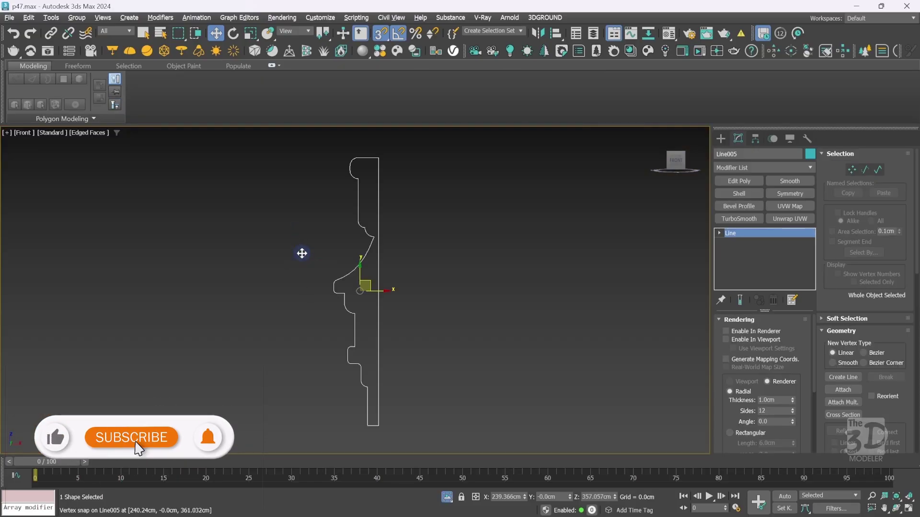
{"action": "key", "text": "1"}
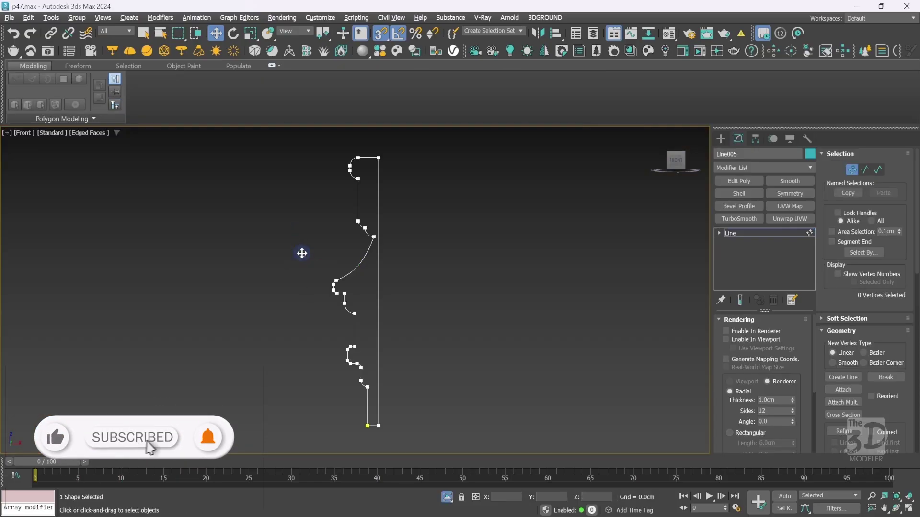
{"action": "left_click", "coordinate": [382, 427]}
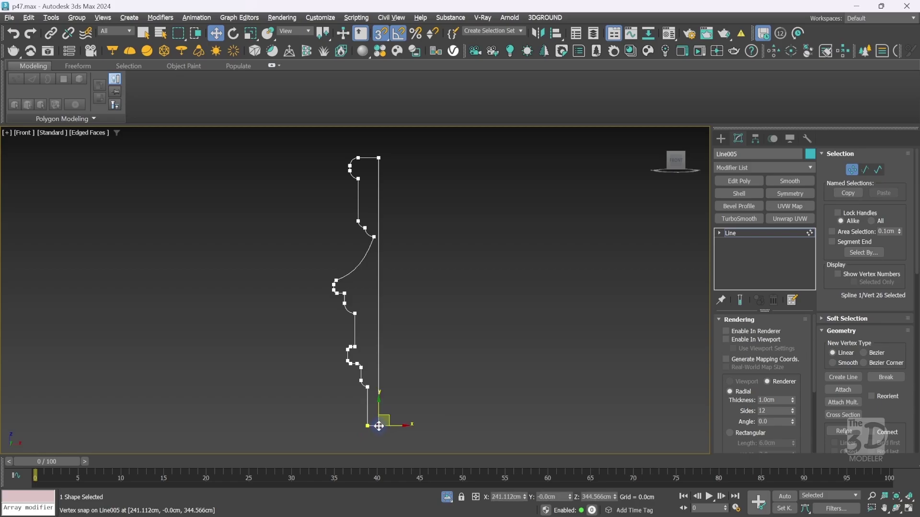
{"action": "right_click", "coordinate": [418, 387]}
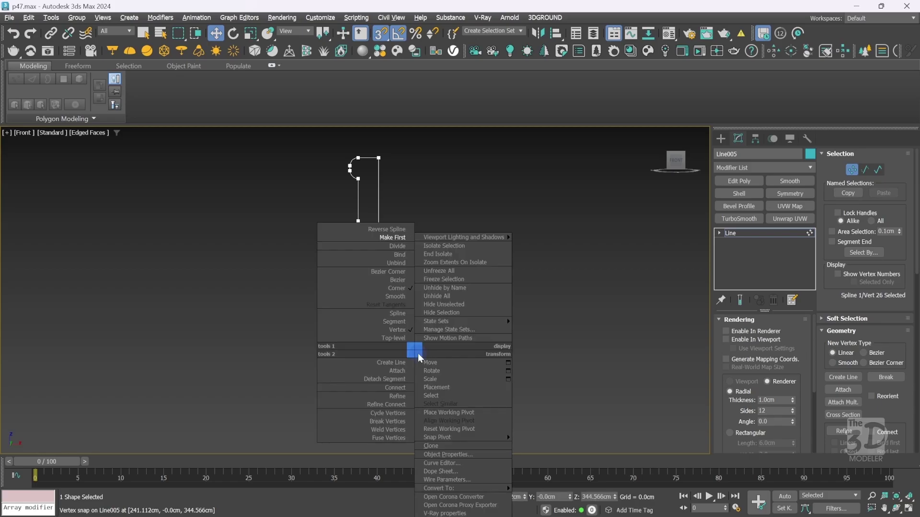
{"action": "left_click", "coordinate": [404, 242]}
{"action": "left_click", "coordinate": [470, 320]}
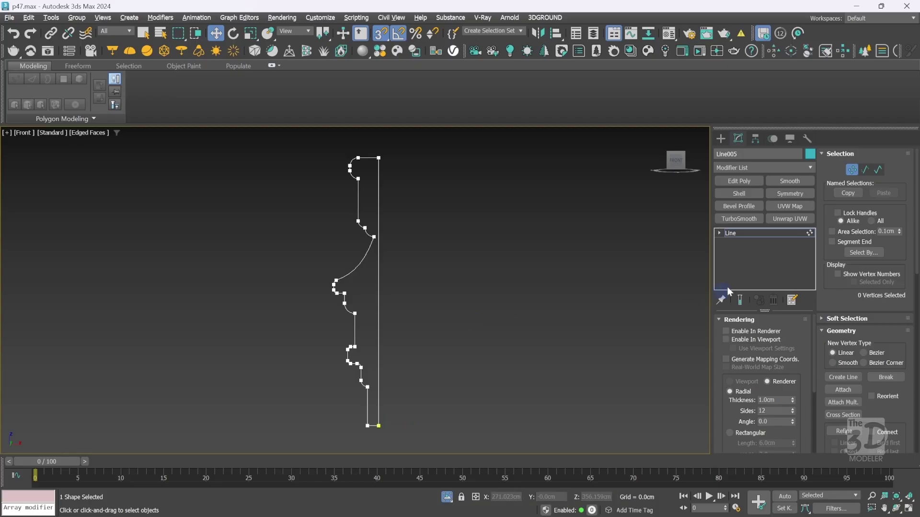
{"action": "left_click", "coordinate": [756, 237]}
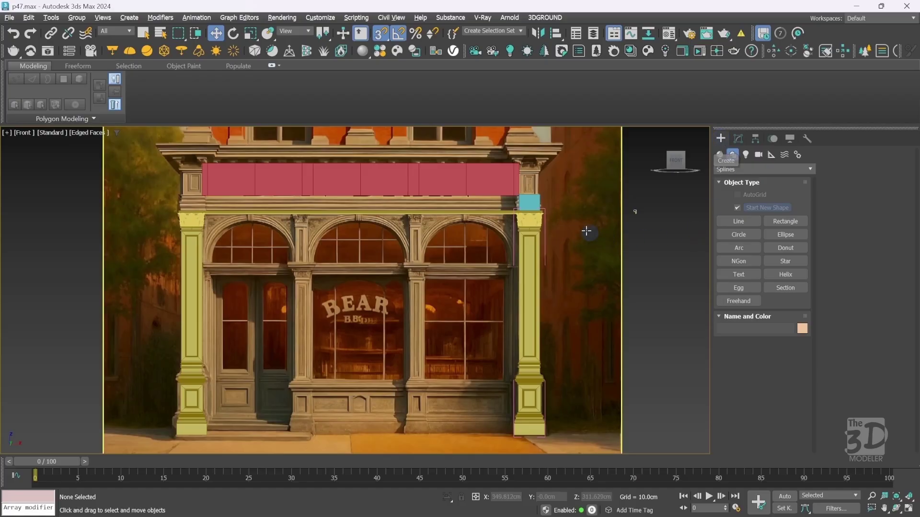
Isolate the block above the right capital and connect its side edges with a centre line seen from the top view.
{"action": "left_click", "coordinate": [529, 205]}
{"action": "key", "text": "alt+q"}
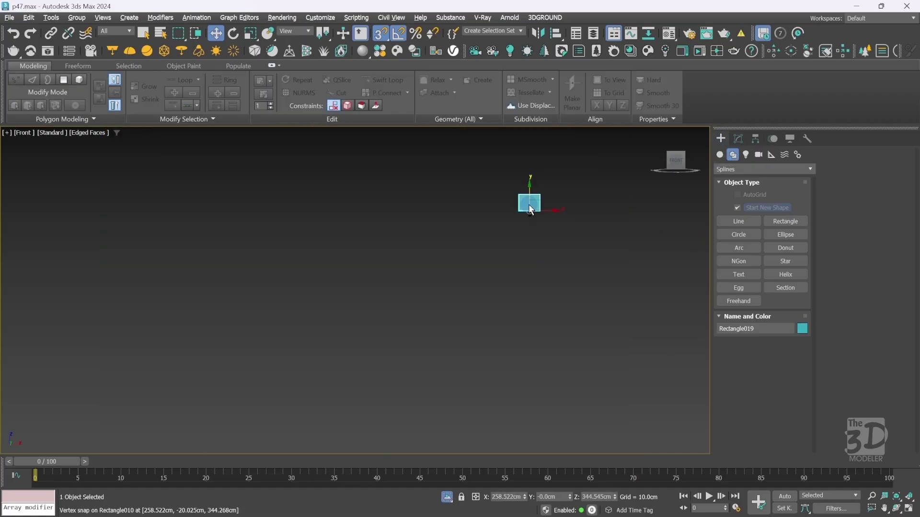
{"action": "key", "text": "t"}
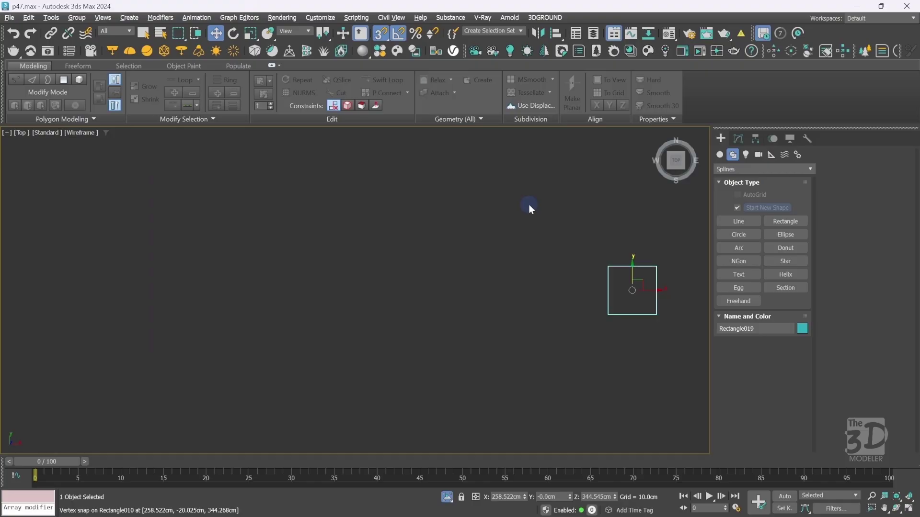
{"action": "key", "text": "2"}
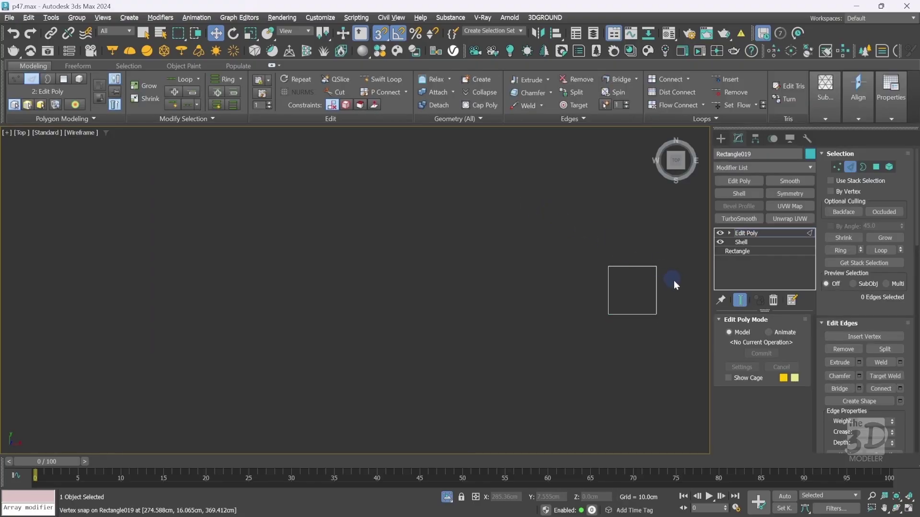
{"action": "left_click_drag", "start_coordinate": [686, 288], "coordinate": [587, 295]}
{"action": "right_click", "coordinate": [587, 294]}
{"action": "left_click", "coordinate": [573, 326]}
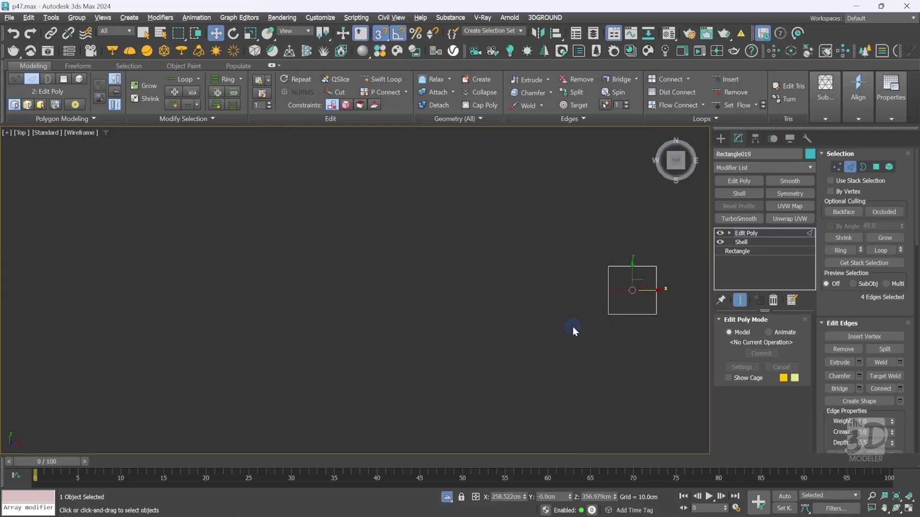
{"action": "left_click", "coordinate": [631, 305]}
Draw an open line snapped around the block's outer, front and inner sides to its mid-edge, extending about 404 cm straight along the facade.
{"action": "left_click", "coordinate": [721, 139]}
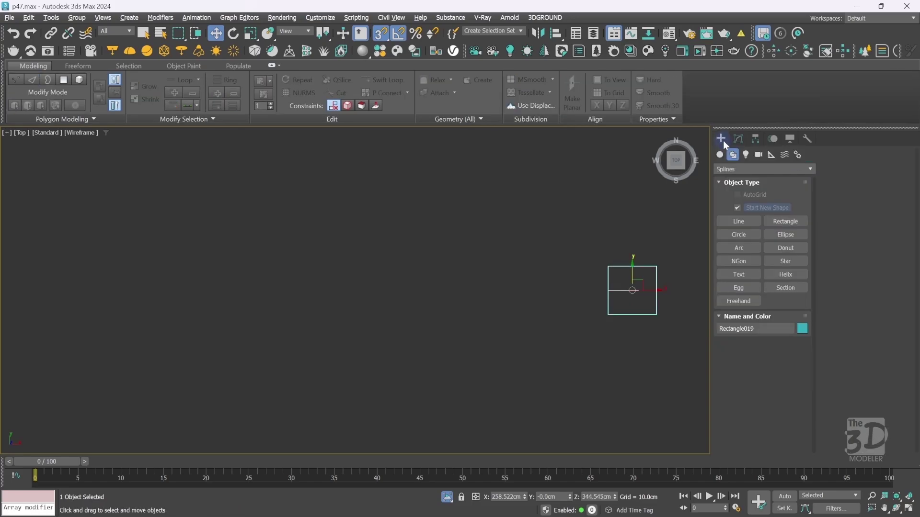
{"action": "left_click", "coordinate": [748, 221]}
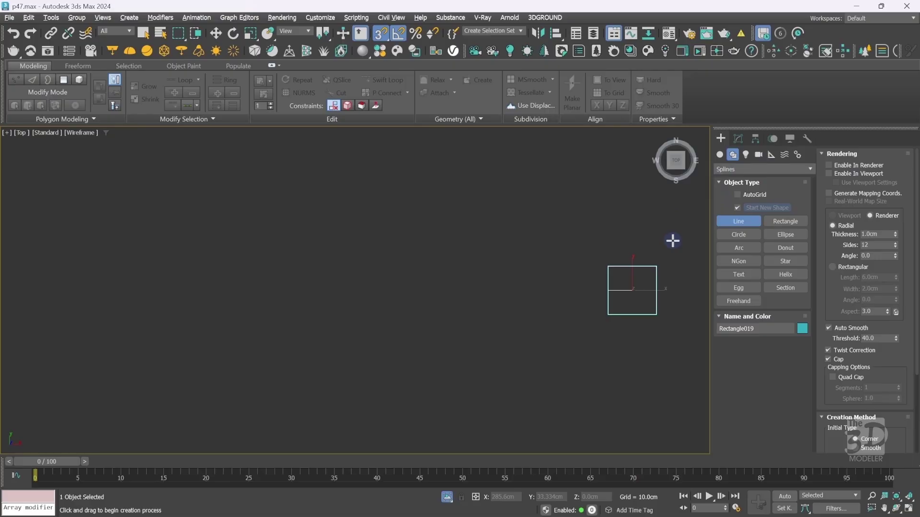
{"action": "left_click", "coordinate": [656, 266]}
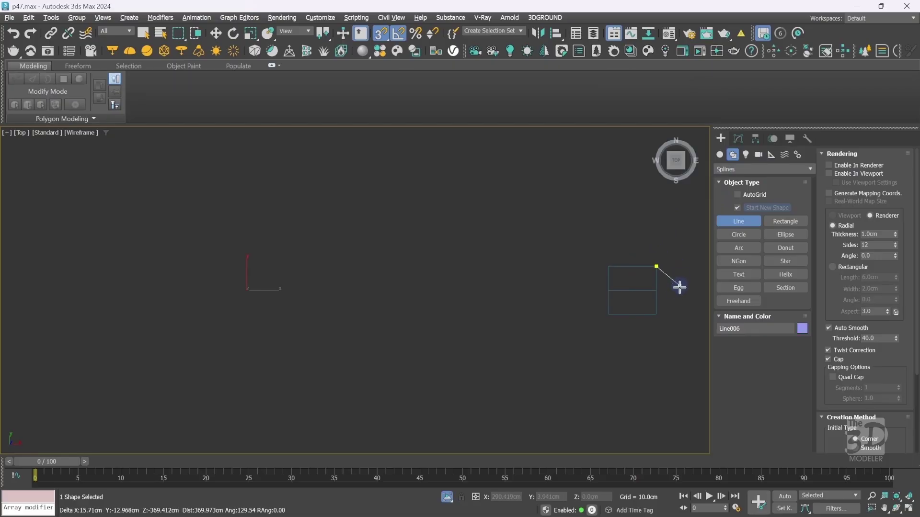
{"action": "left_click", "coordinate": [658, 314]}
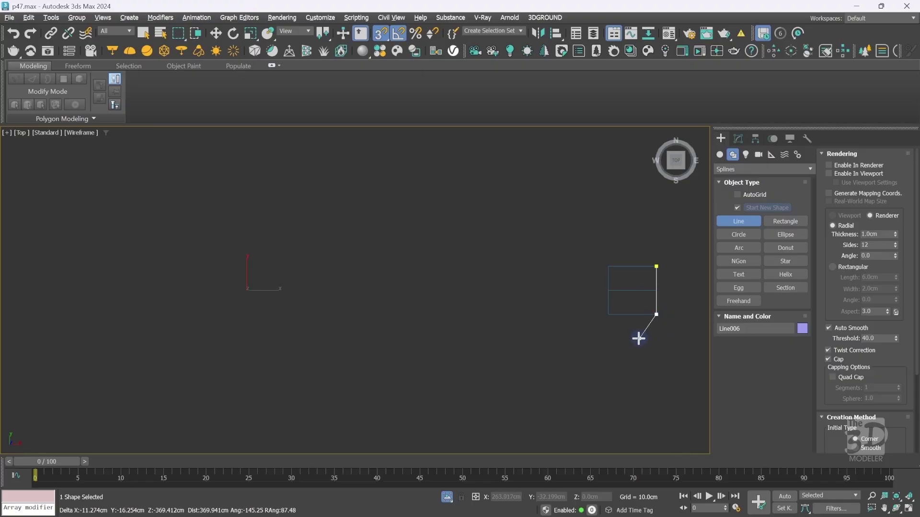
{"action": "left_click", "coordinate": [609, 315]}
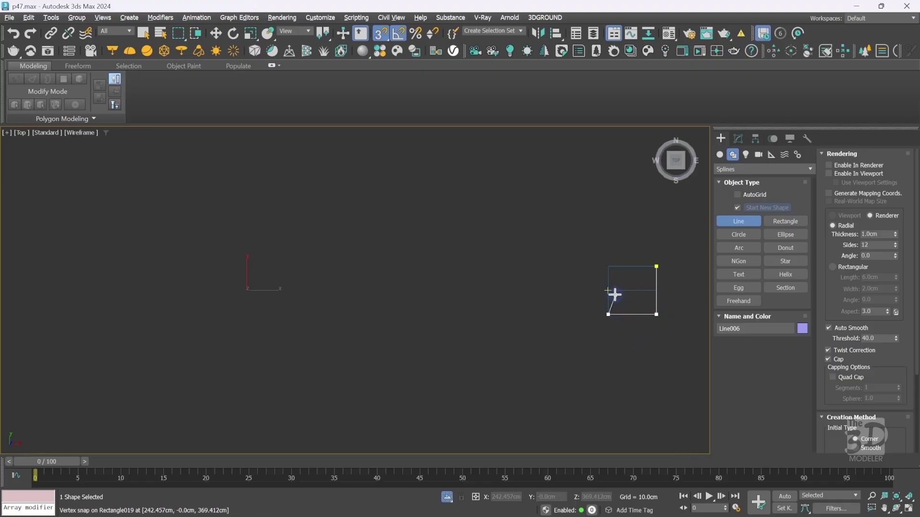
{"action": "left_click", "coordinate": [609, 291]}
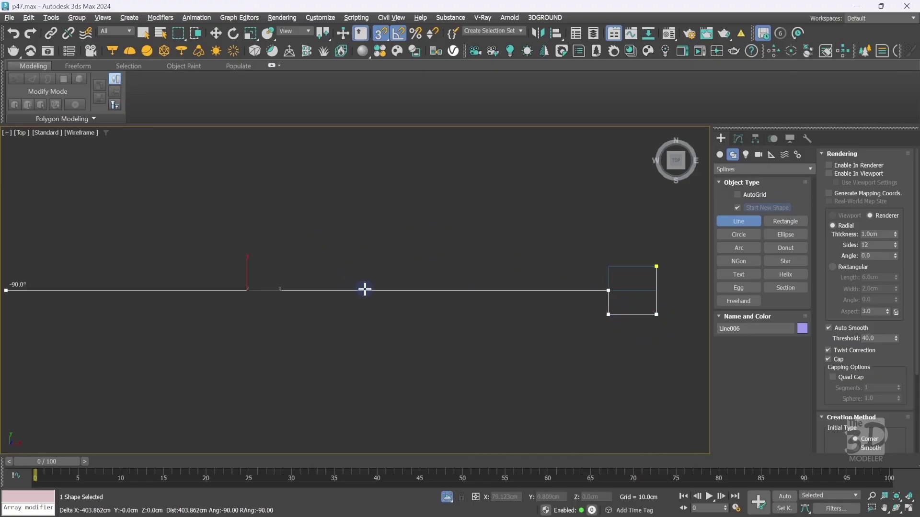
{"action": "right_click", "coordinate": [364, 290]}
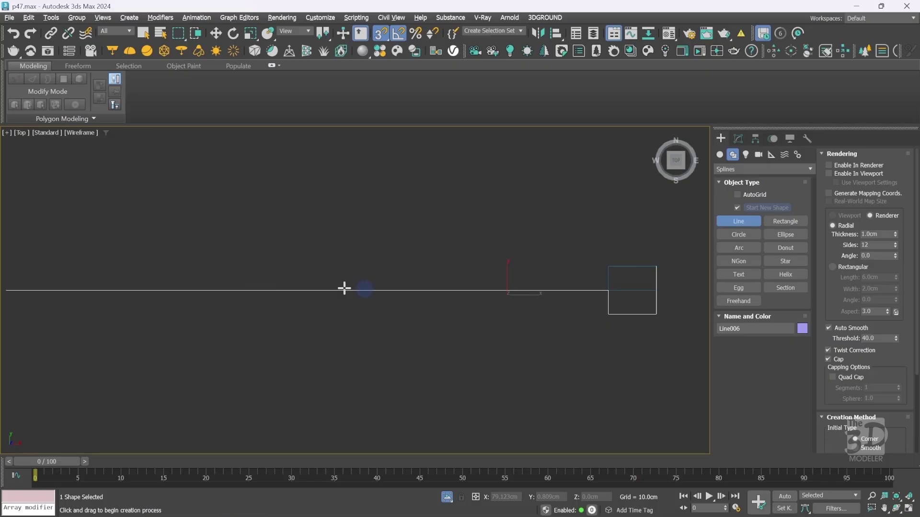
Shorten the path's straight run by moving its far end vertex closer to the block.
{"action": "key", "text": "w"}
{"action": "left_click_drag", "start_coordinate": [39, 261], "coordinate": [463, 290]}
{"action": "left_click", "coordinate": [774, 234]}
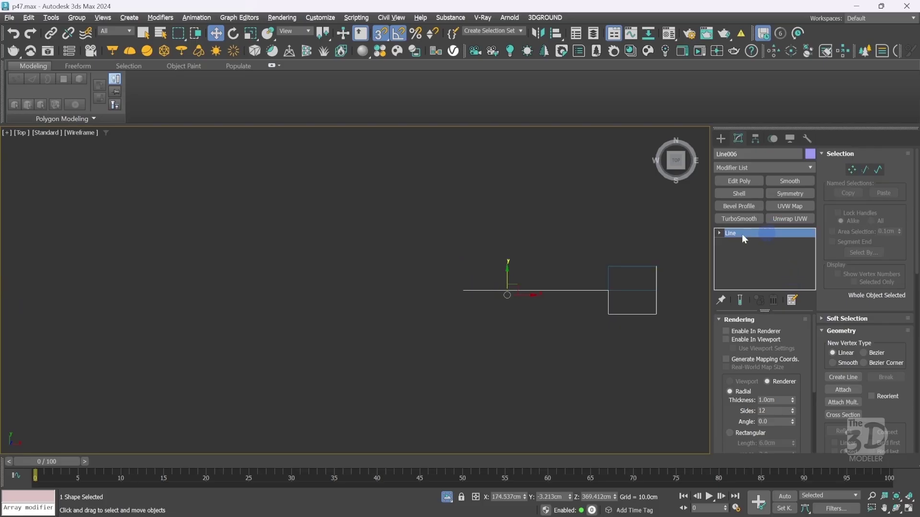
Lower the path in the front view to snap level with the block's bottom and show the whole scene again.
{"action": "key", "text": "f"}
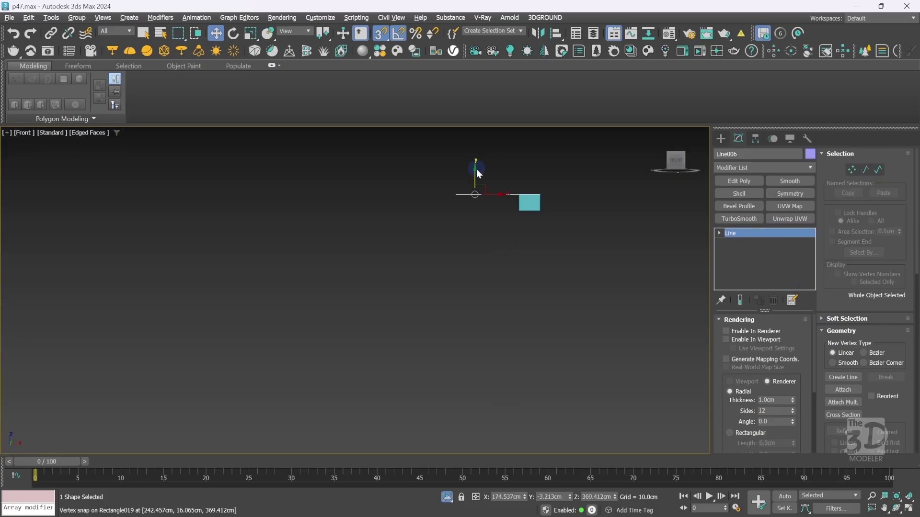
{"action": "left_click_drag", "start_coordinate": [474, 189], "coordinate": [540, 211]}
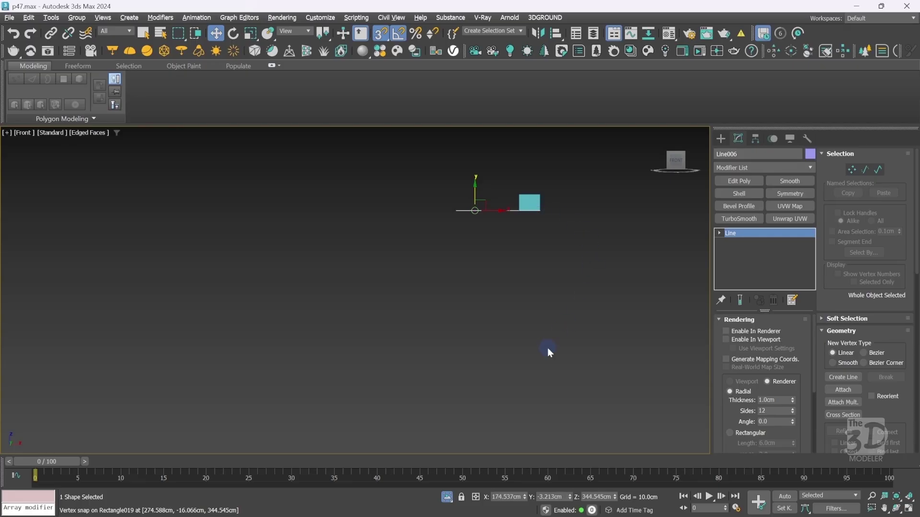
{"action": "left_click", "coordinate": [446, 499]}
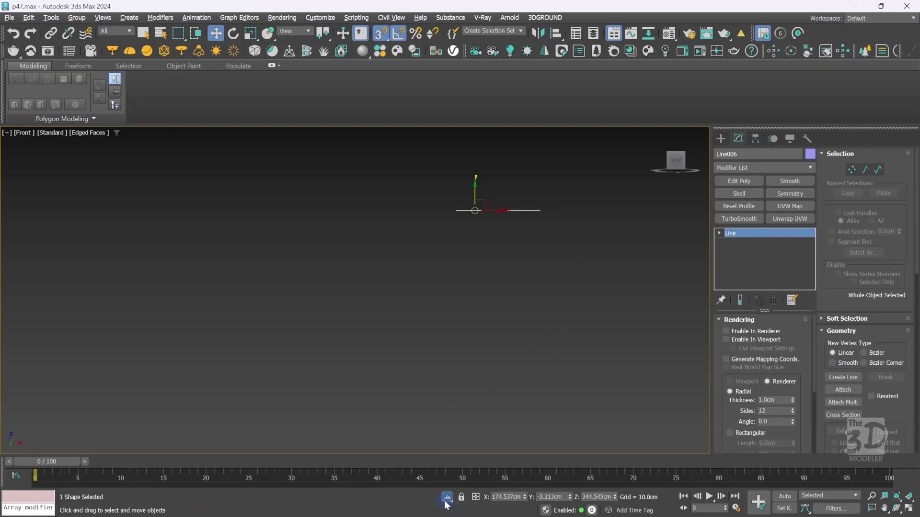
{"action": "left_click", "coordinate": [446, 499]}
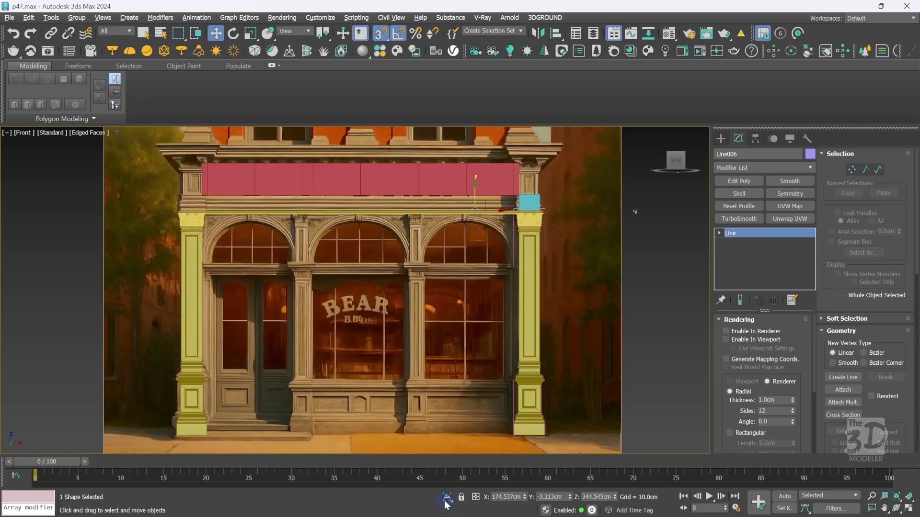
Apply a Classic Bevel Profile modifier to the path, using the traced moulding shape as its profile.
{"action": "left_click", "coordinate": [758, 168]}
{"action": "type", "text": "be"}
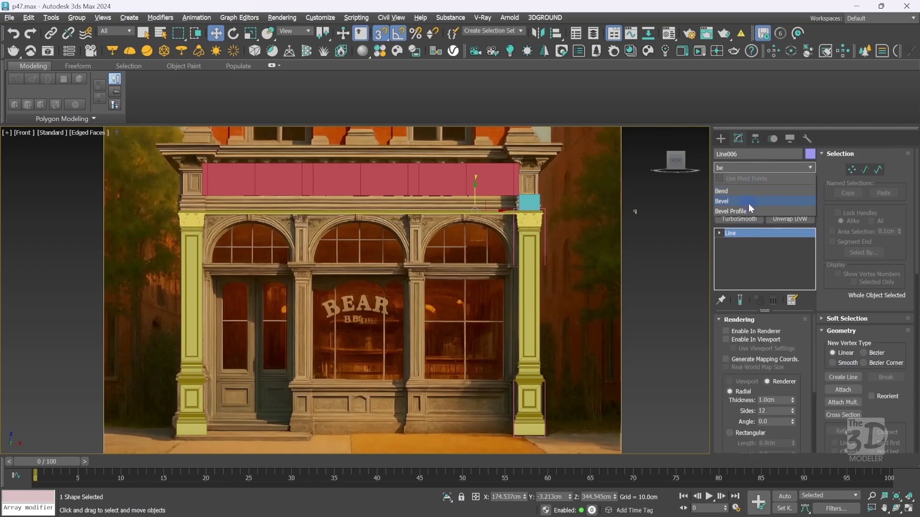
{"action": "left_click", "coordinate": [748, 210]}
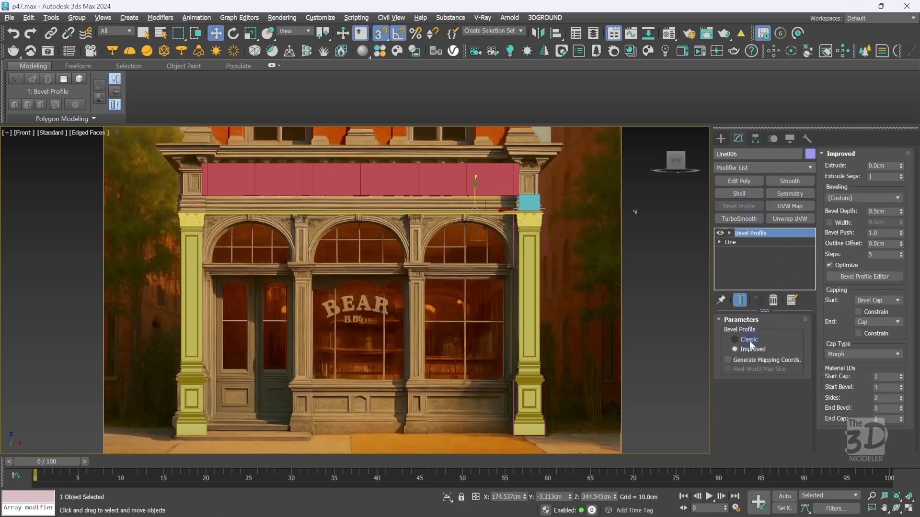
{"action": "left_click", "coordinate": [749, 340]}
{"action": "left_click", "coordinate": [879, 184]}
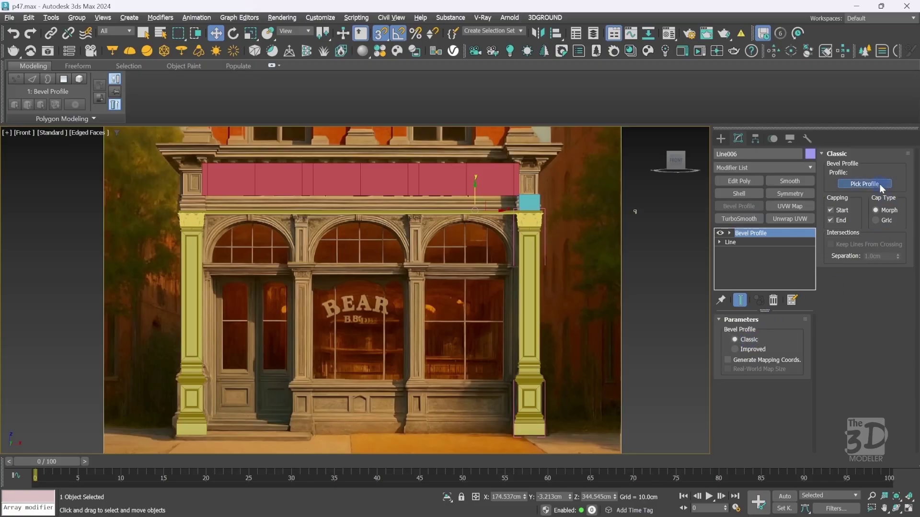
{"action": "left_click", "coordinate": [517, 203]}
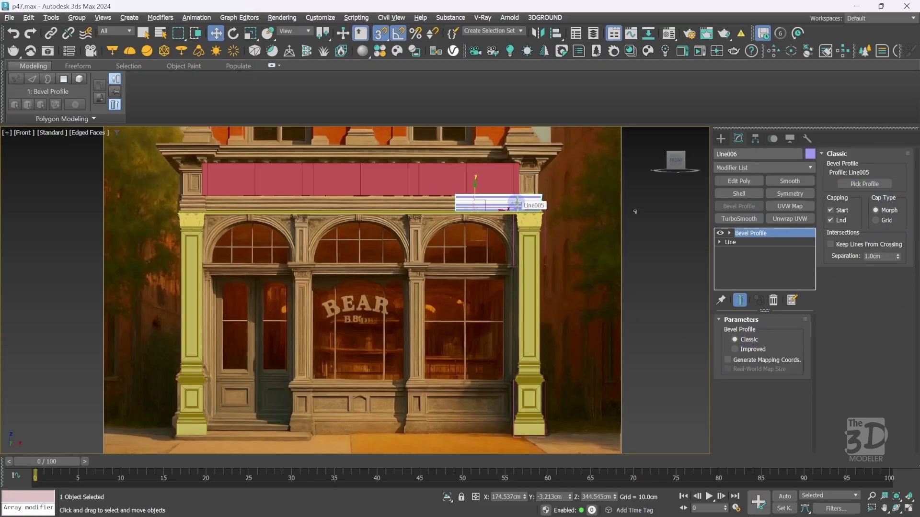
Check the moulding's fit around the block in perspective and change its object colour to the olive yellow of the columns.
{"action": "left_click", "coordinate": [722, 139]}
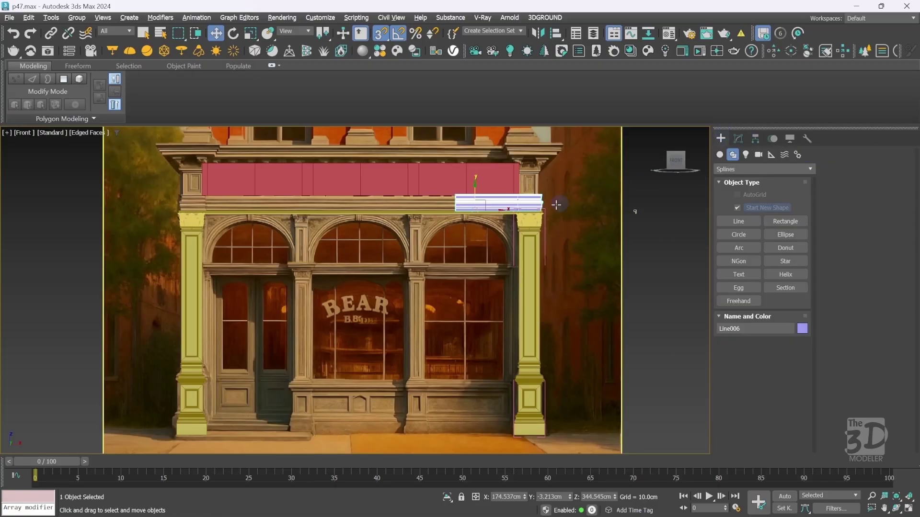
{"action": "key", "text": "p"}
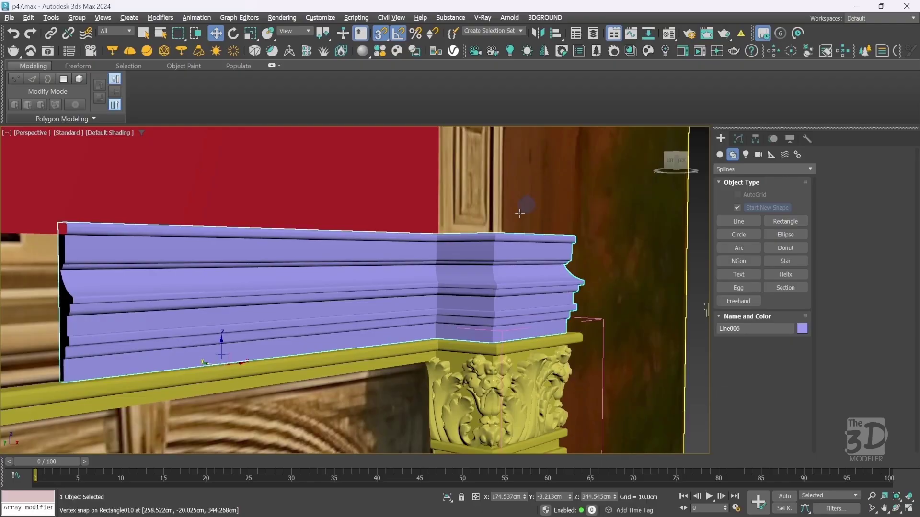
{"action": "left_click", "coordinate": [462, 273]}
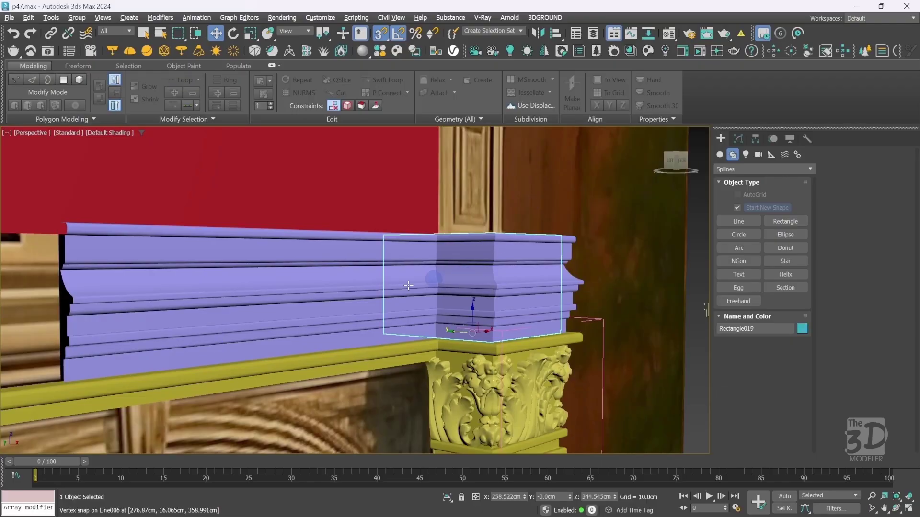
{"action": "left_click", "coordinate": [321, 309]}
{"action": "scroll", "coordinate": [322, 309], "scroll_direction": "up", "scroll_amount": 1}
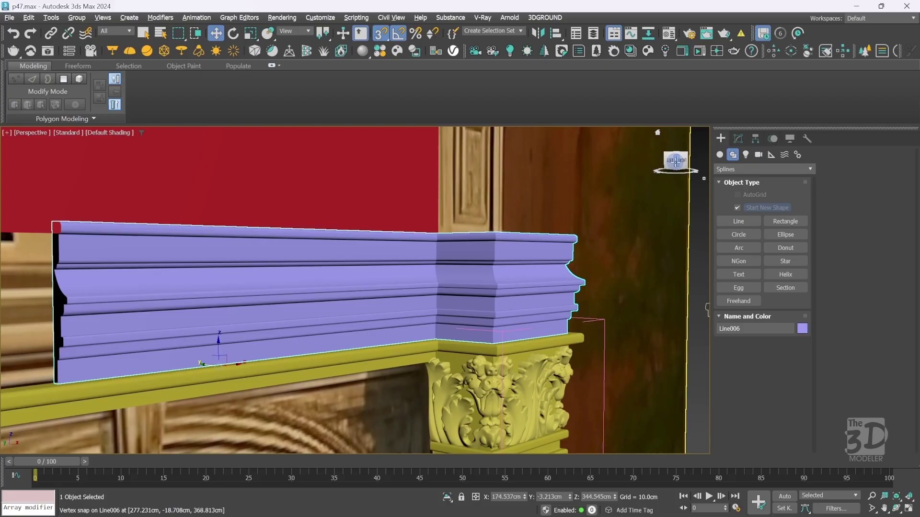
{"action": "mouse_move", "coordinate": [676, 161]}
{"action": "left_mouse_down"}
{"action": "mouse_move", "coordinate": [620, 170]}
{"action": "mouse_move", "coordinate": [675, 160]}
{"action": "left_mouse_up"}
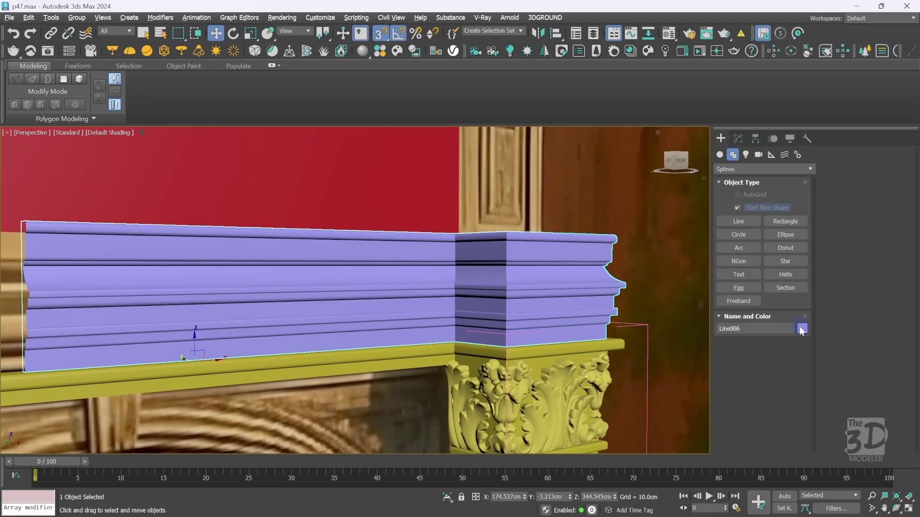
{"action": "left_click", "coordinate": [801, 330]}
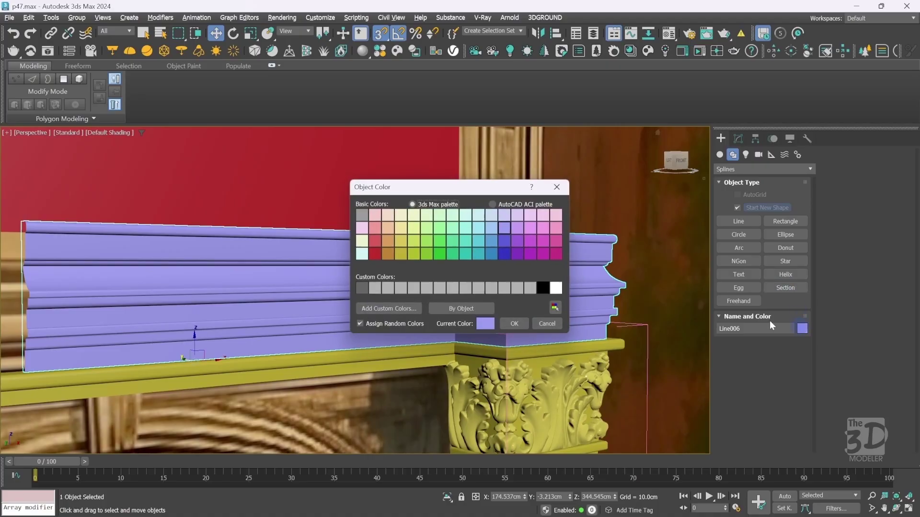
{"action": "left_click", "coordinate": [403, 254]}
{"action": "left_click", "coordinate": [514, 323]}
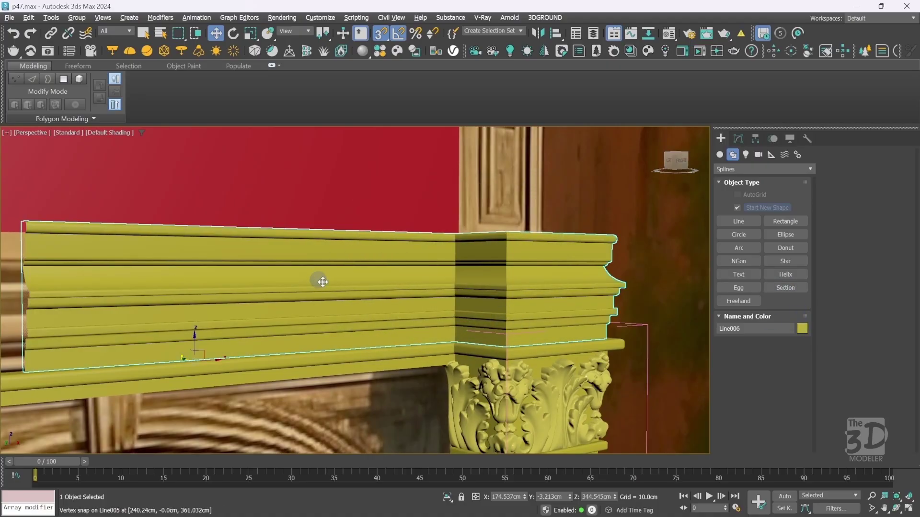
{"action": "key", "text": "f"}
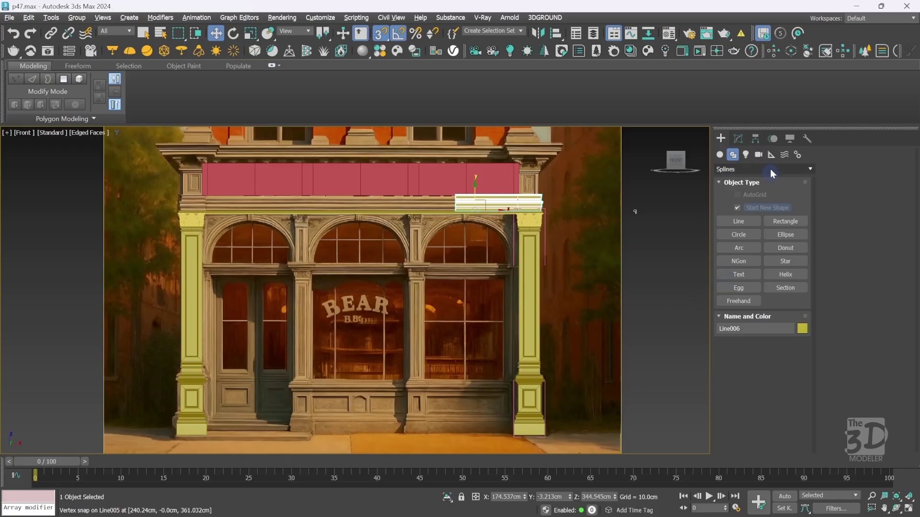
Extend the moulding's path along the facade by snapping its inner end vertex to the midline of the pink sign panel.
{"action": "left_click", "coordinate": [739, 138]}
{"action": "left_click", "coordinate": [752, 241]}
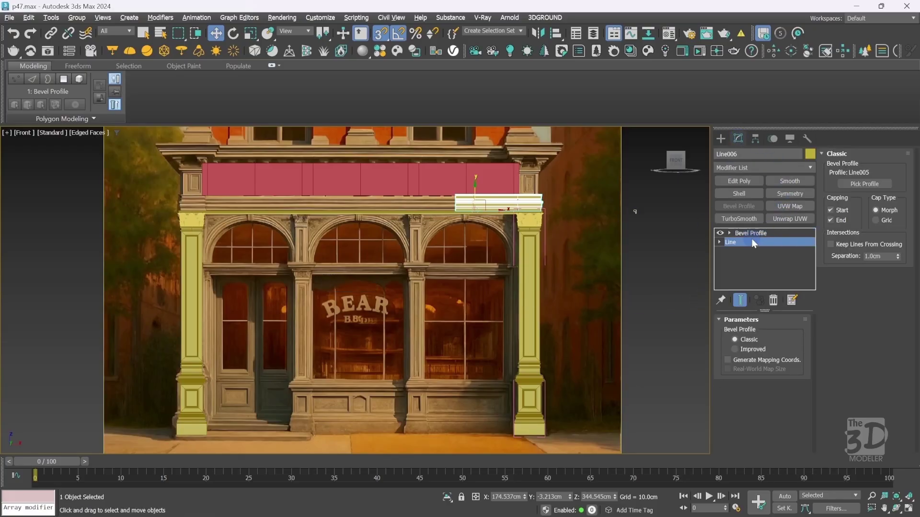
{"action": "key", "text": "1"}
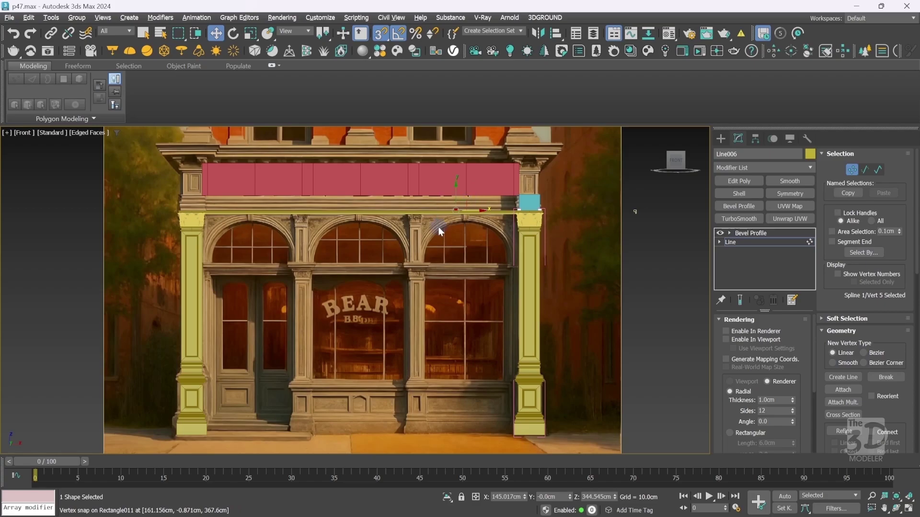
{"action": "left_click_drag", "start_coordinate": [474, 209], "coordinate": [362, 174]}
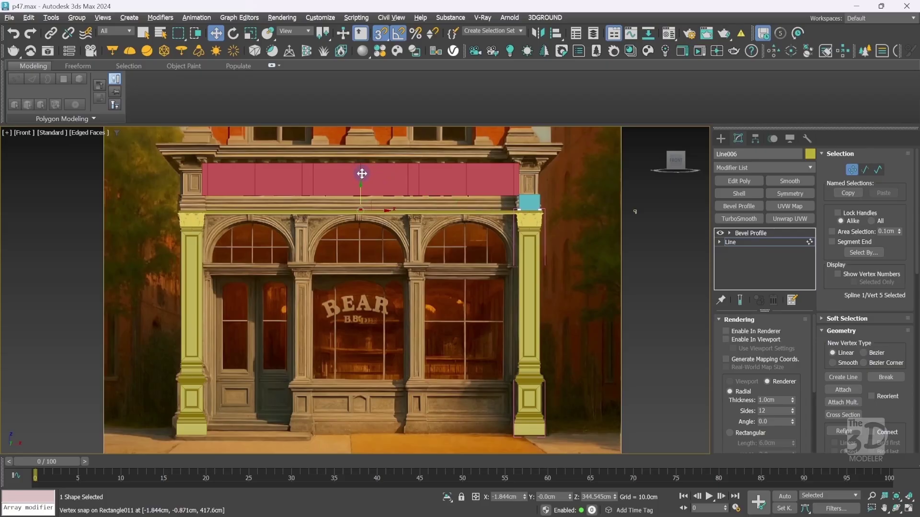
{"action": "left_click", "coordinate": [771, 243]}
{"action": "left_click", "coordinate": [776, 233]}
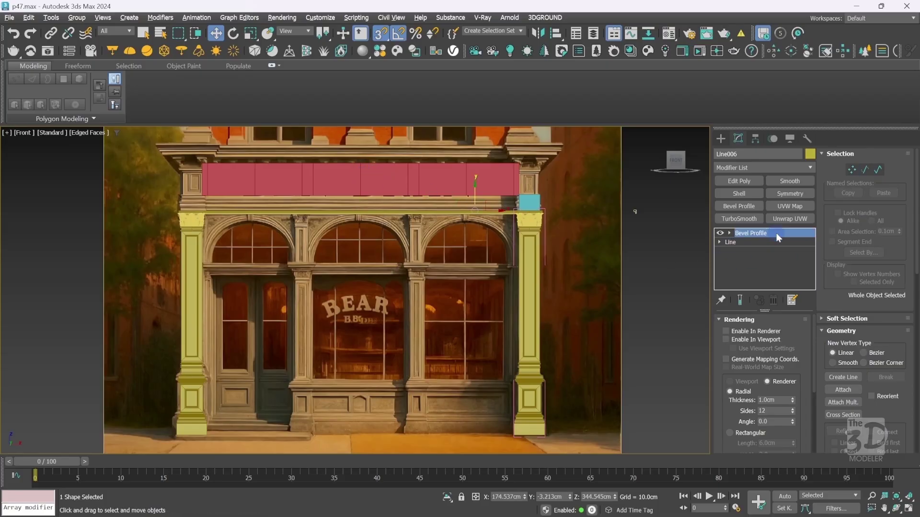
Move only the moulding's pivot horizontally to snap at the midline of the sign panel.
{"action": "left_click", "coordinate": [754, 139]}
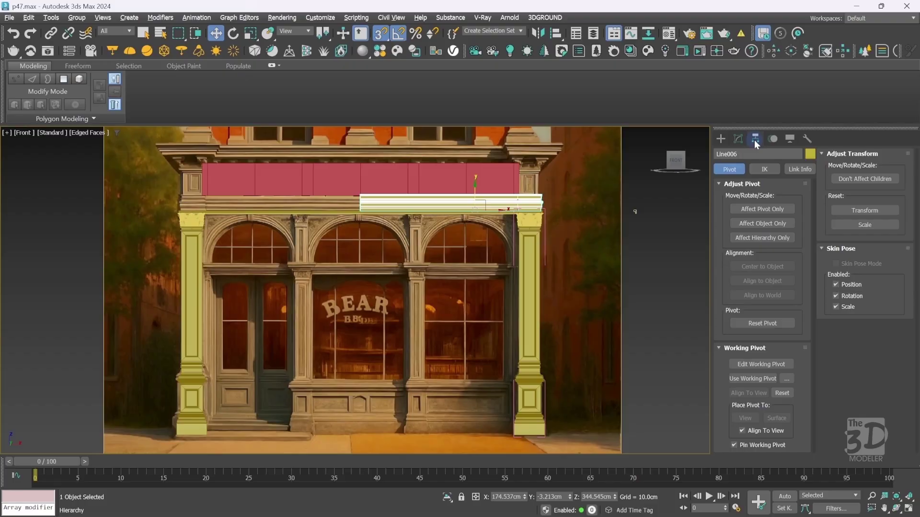
{"action": "left_click", "coordinate": [757, 209]}
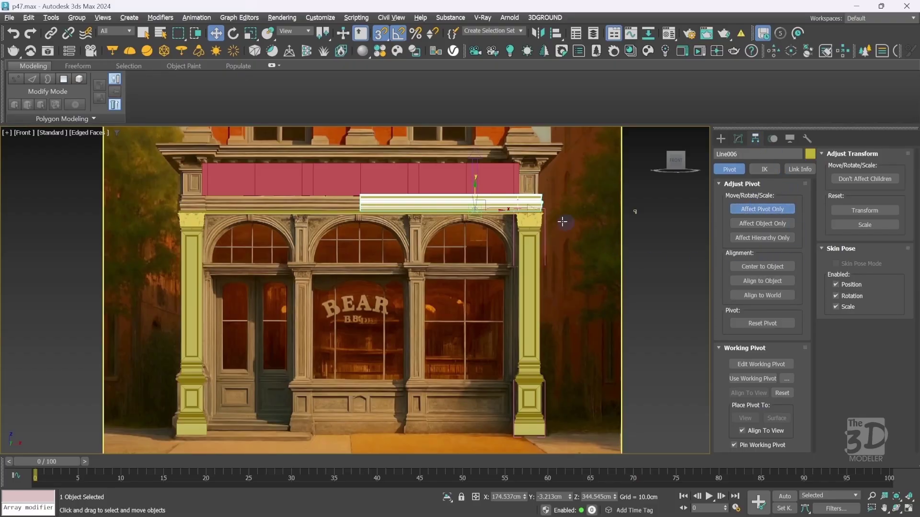
{"action": "left_click_drag", "start_coordinate": [494, 210], "coordinate": [362, 163]}
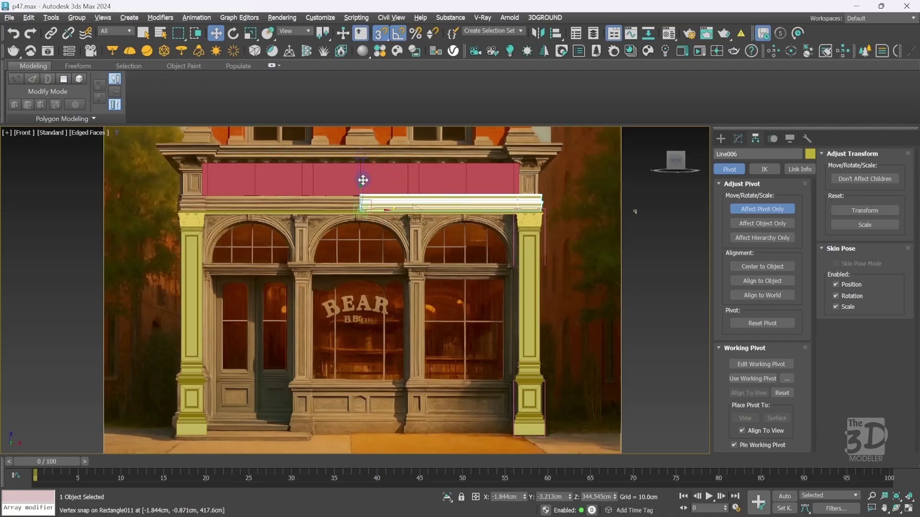
{"action": "left_click", "coordinate": [720, 138]}
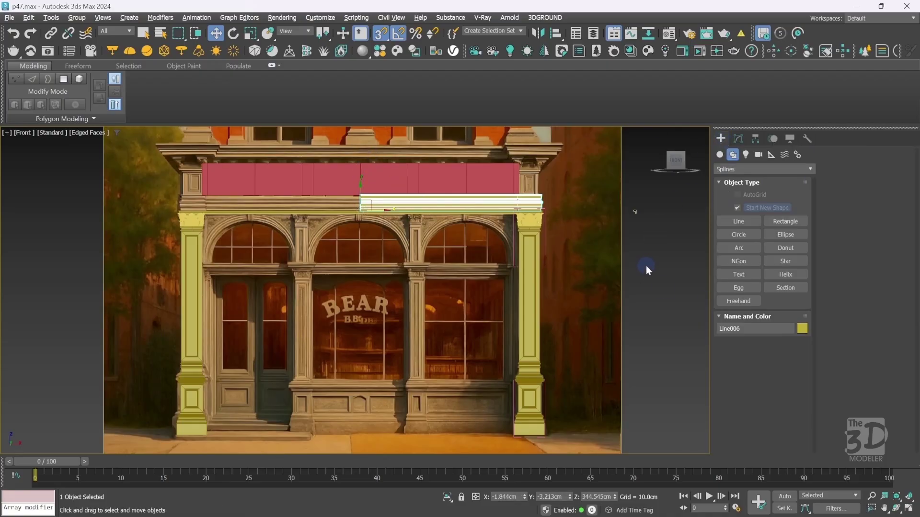
Mirror the moulding along the X axis as an instance to cover the other half of the facade.
{"action": "left_click", "coordinate": [539, 34]}
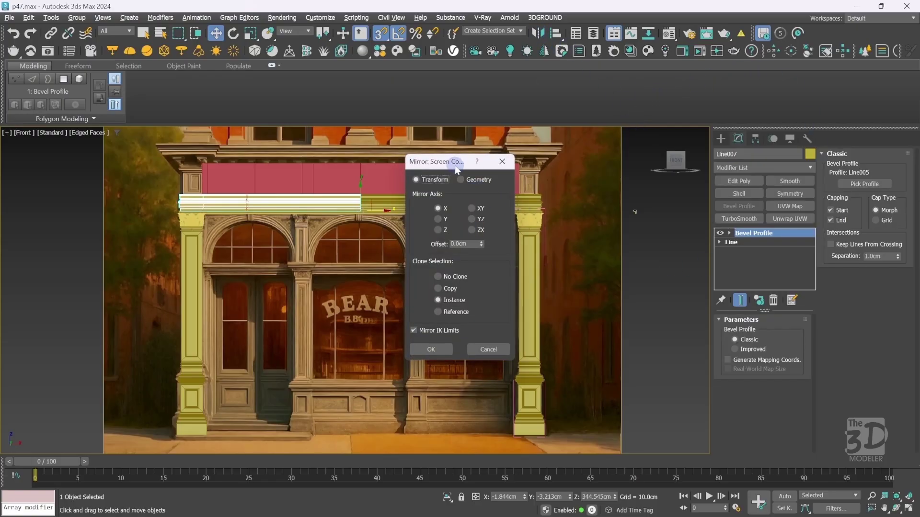
{"action": "left_click_drag", "start_coordinate": [455, 169], "coordinate": [589, 159]}
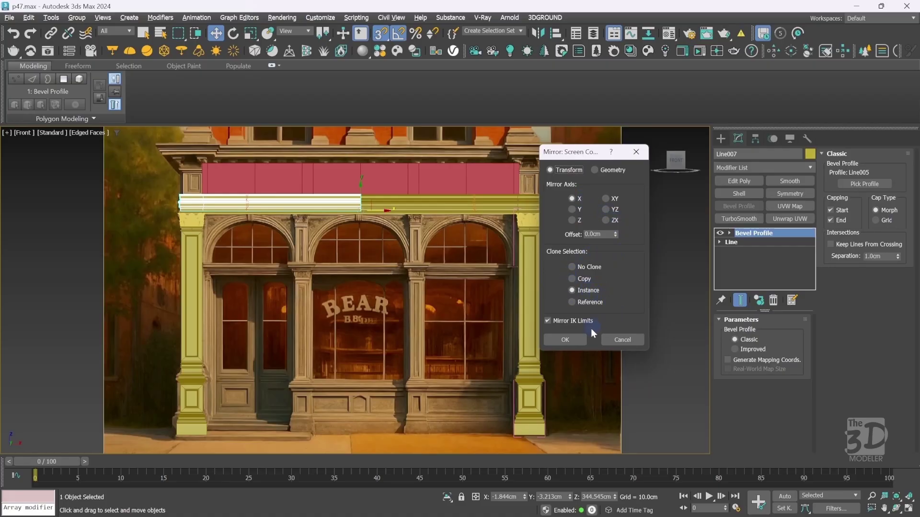
{"action": "left_click", "coordinate": [577, 338]}
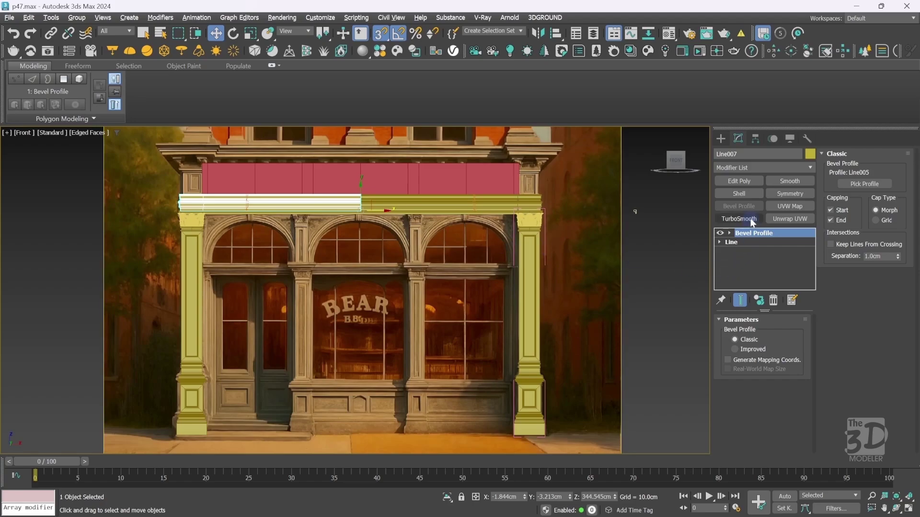
Examine both moulding halves and the sign panel in perspective from the side, and return to the front view.
{"action": "left_click", "coordinate": [720, 138]}
{"action": "left_click", "coordinate": [446, 196], "text": "ctrl"}
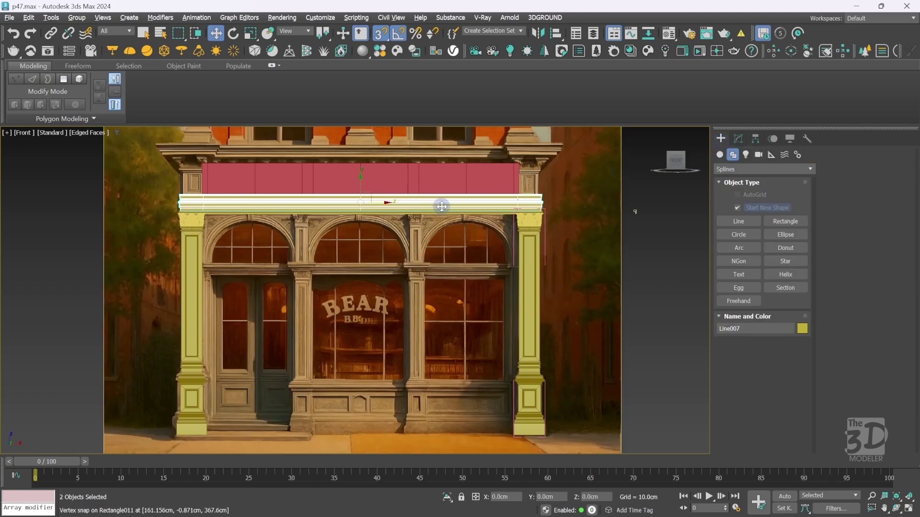
{"action": "key", "text": "p"}
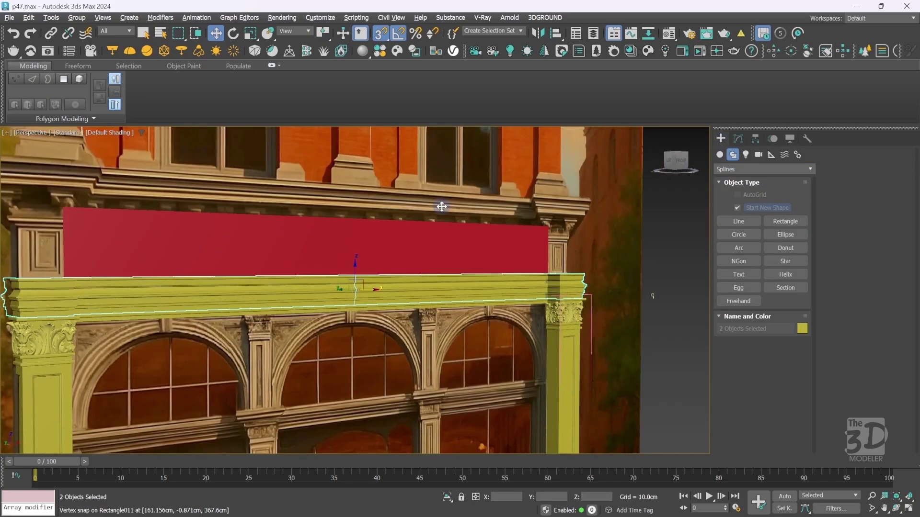
{"action": "left_click", "coordinate": [322, 246]}
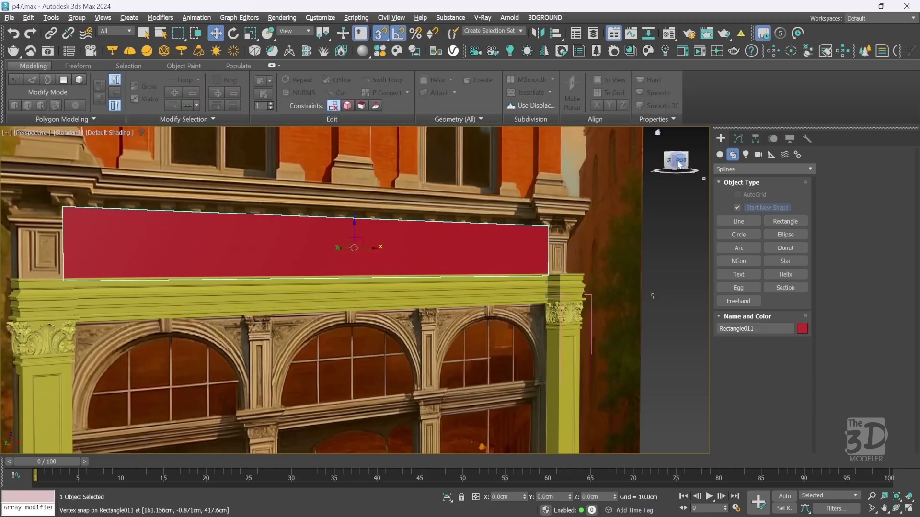
{"action": "mouse_move", "coordinate": [679, 164]}
{"action": "left_mouse_down"}
{"action": "mouse_move", "coordinate": [577, 153]}
{"action": "mouse_move", "coordinate": [671, 156]}
{"action": "left_mouse_up"}
{"action": "middle_click_drag", "start_coordinate": [682, 317], "coordinate": [642, 331], "text": "alt"}
{"action": "middle_click_drag", "start_coordinate": [661, 151], "coordinate": [546, 152], "text": "alt"}
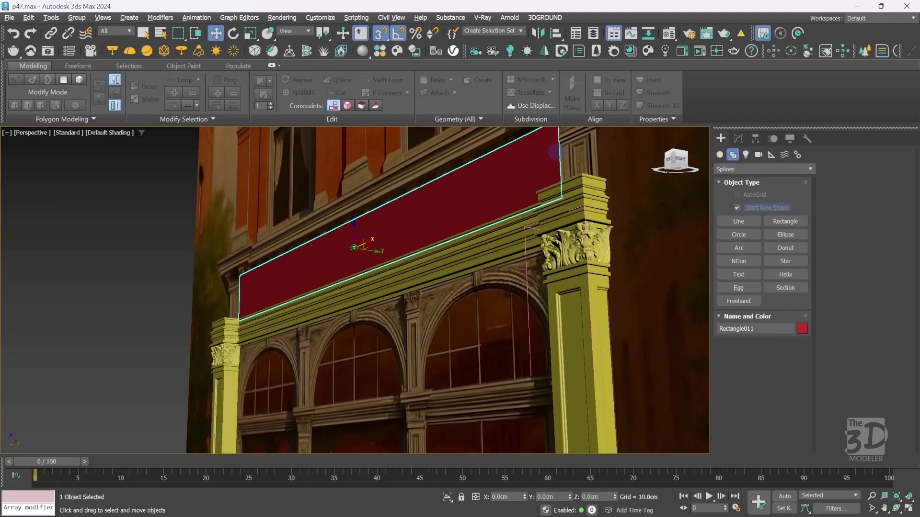
{"action": "left_click", "coordinate": [676, 161]}
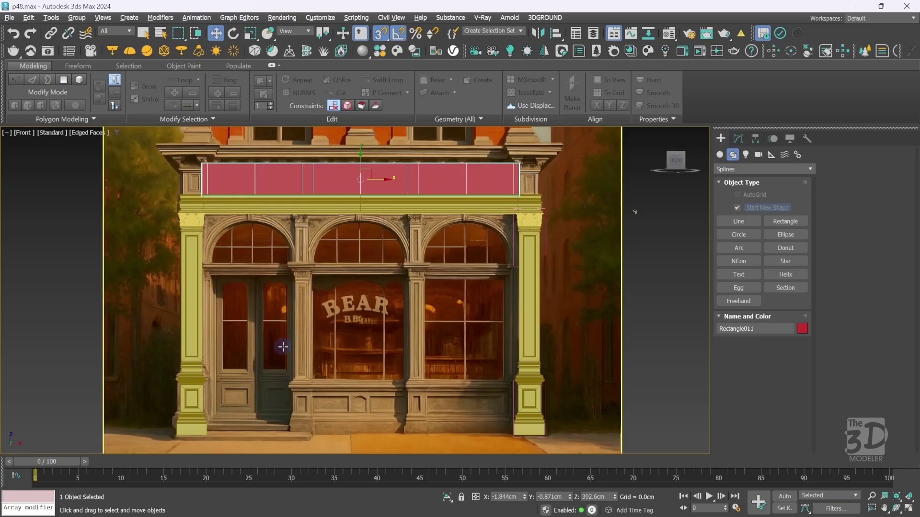
Start a line at the ground along the pillar base between the two windows, tracing the plinth and lower mouldings about 30 cm up.
{"action": "key", "text": "ctrl+w"}
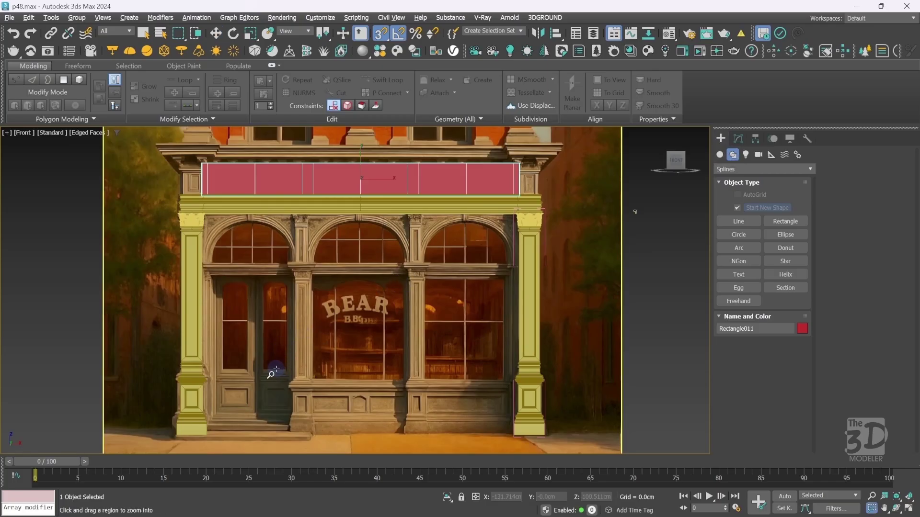
{"action": "left_click_drag", "start_coordinate": [276, 369], "coordinate": [551, 443]}
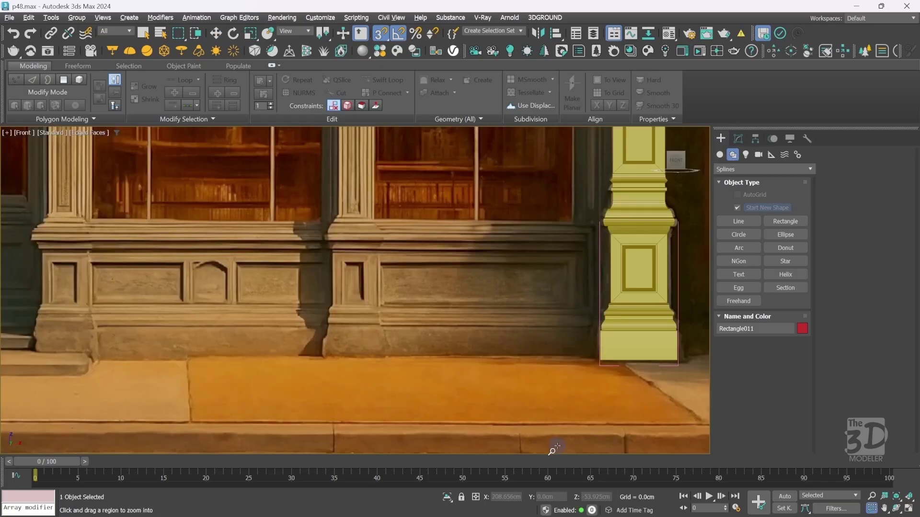
{"action": "right_click", "coordinate": [364, 283]}
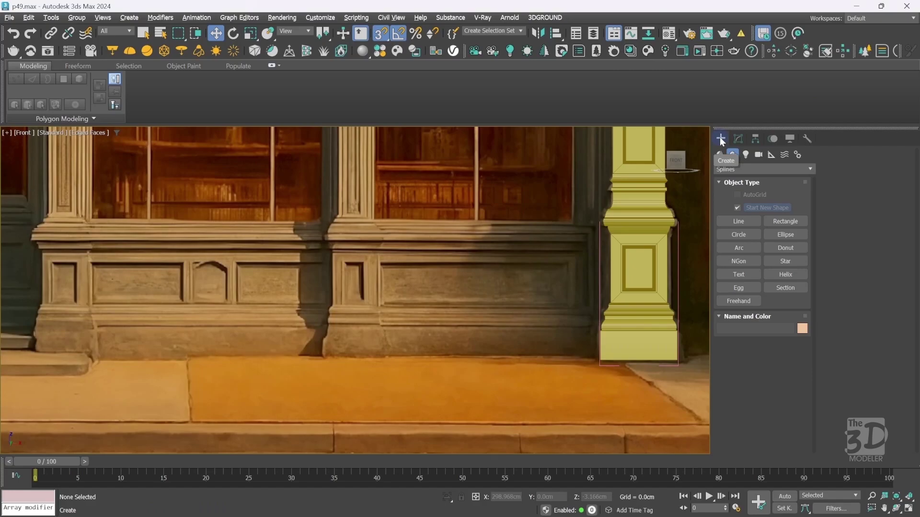
{"action": "key", "text": "ctrl+w"}
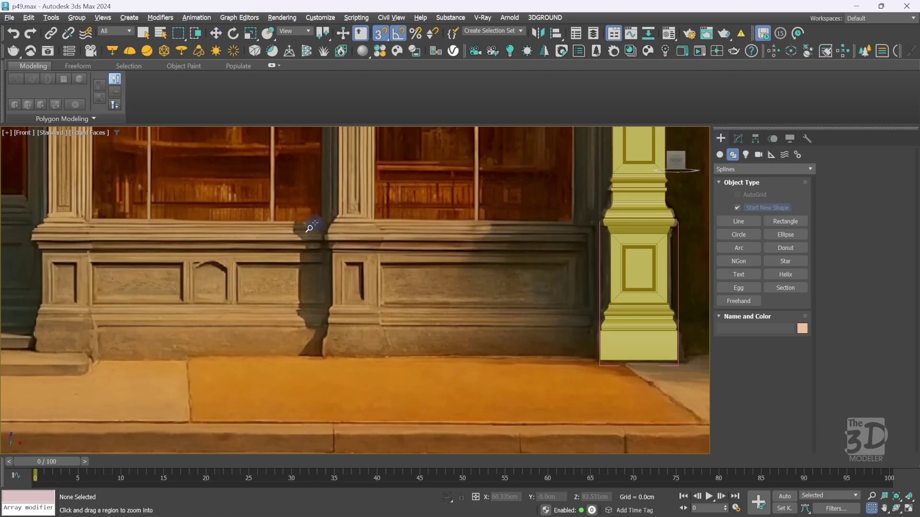
{"action": "left_click_drag", "start_coordinate": [303, 223], "coordinate": [346, 375]}
{"action": "right_click", "coordinate": [343, 376]}
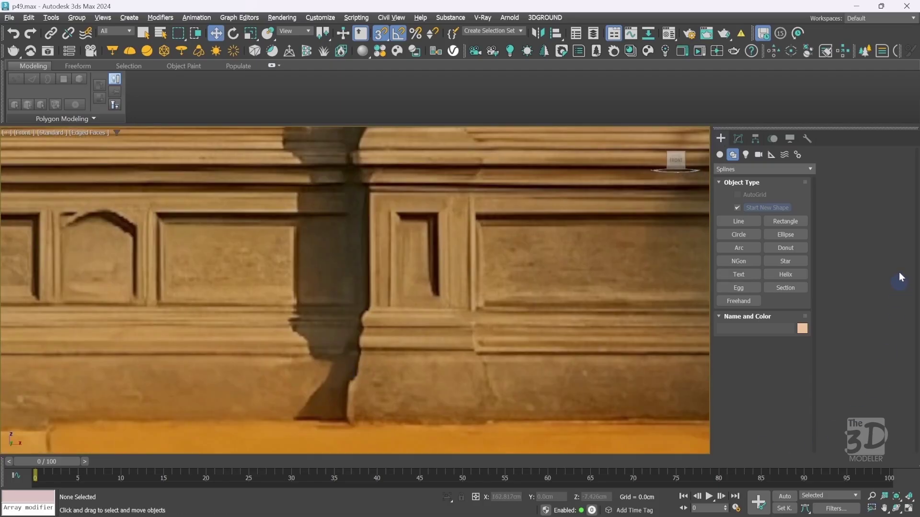
{"action": "left_click", "coordinate": [743, 224]}
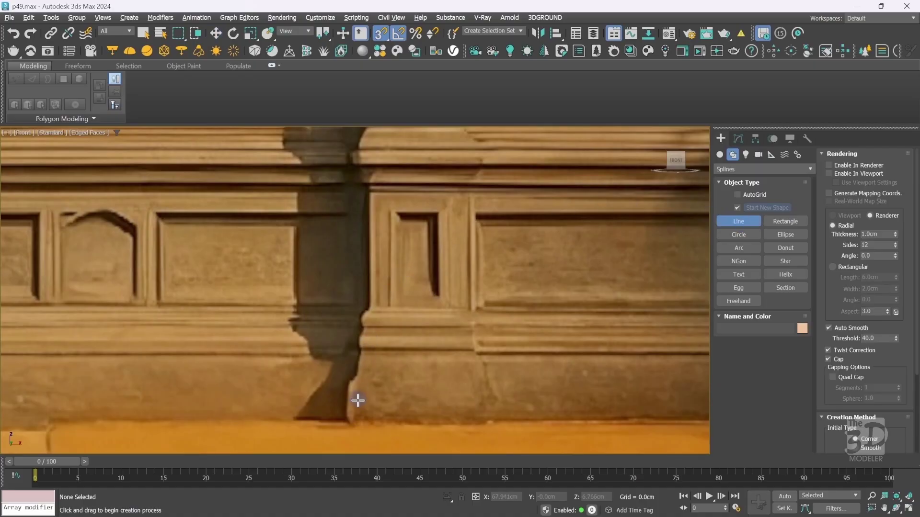
{"action": "left_click", "coordinate": [352, 420]}
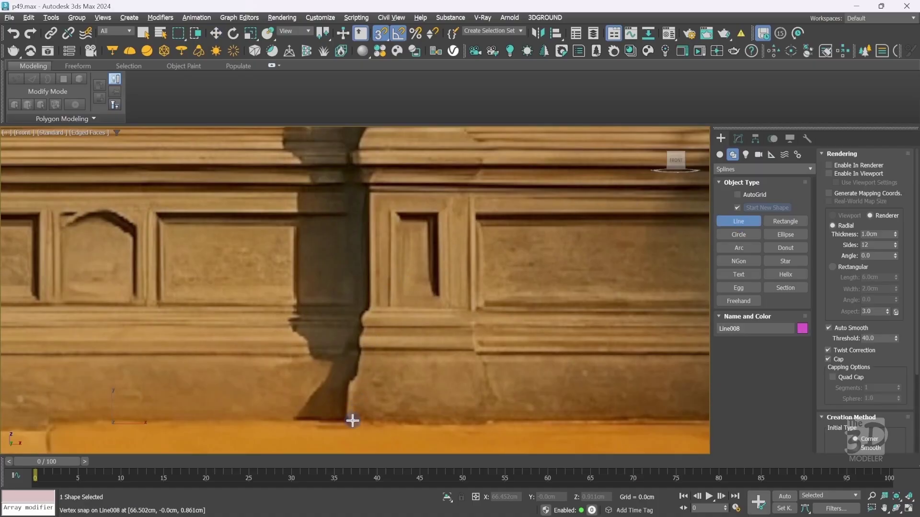
{"action": "left_click", "coordinate": [352, 354]}
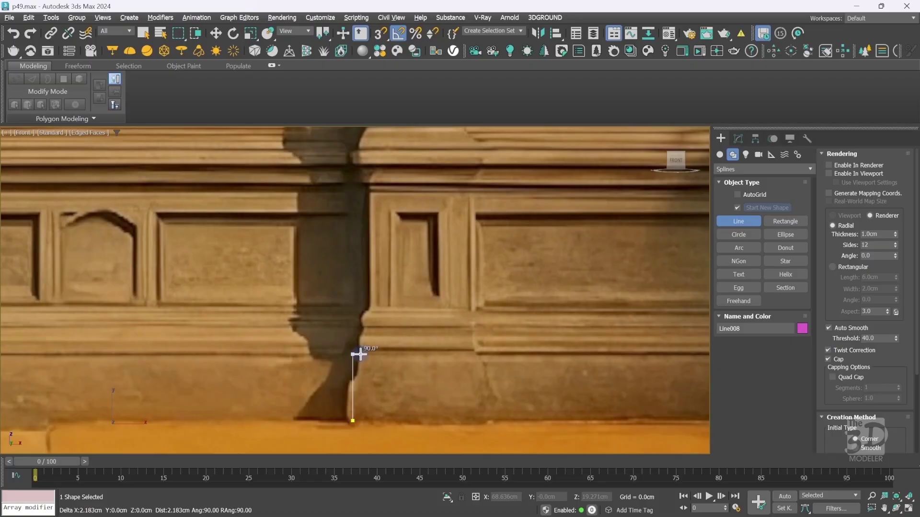
{"action": "left_click", "coordinate": [359, 352]}
{"action": "left_click", "coordinate": [357, 335]}
{"action": "left_click", "coordinate": [361, 327]}
{"action": "left_click", "coordinate": [359, 311]}
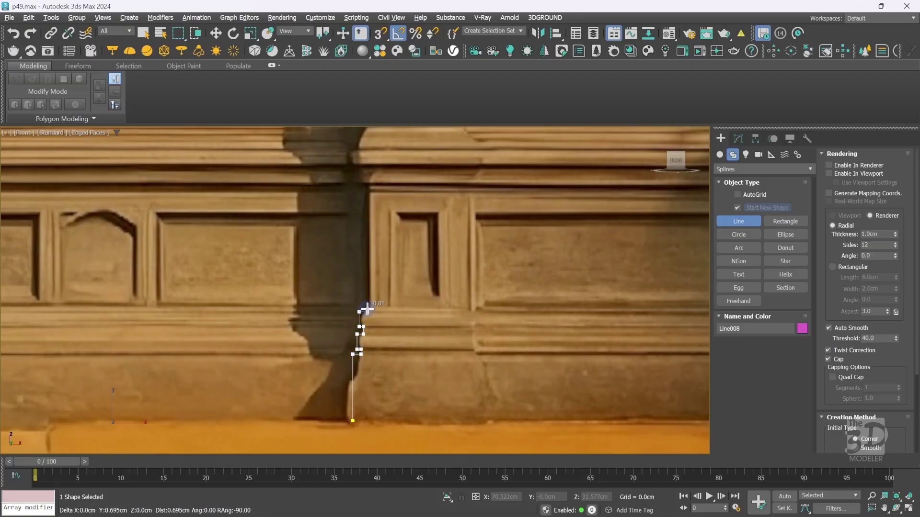
Continue the profile line up the pillar base's panel section and stepped upper moulding, and end it at the protruding ledge.
{"action": "left_click", "coordinate": [369, 305]}
{"action": "left_click", "coordinate": [369, 191]}
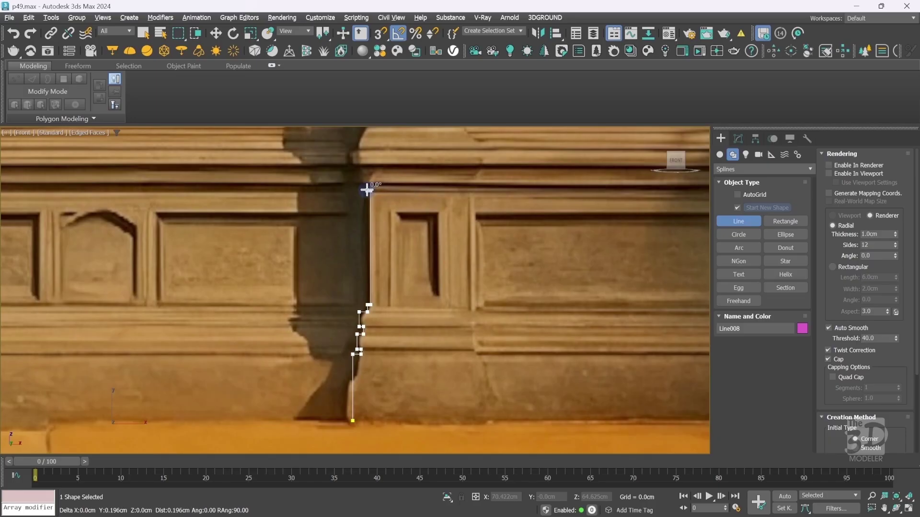
{"action": "left_click", "coordinate": [367, 184]}
{"action": "left_click", "coordinate": [361, 184]}
{"action": "left_click", "coordinate": [361, 164]}
{"action": "left_click", "coordinate": [352, 164]}
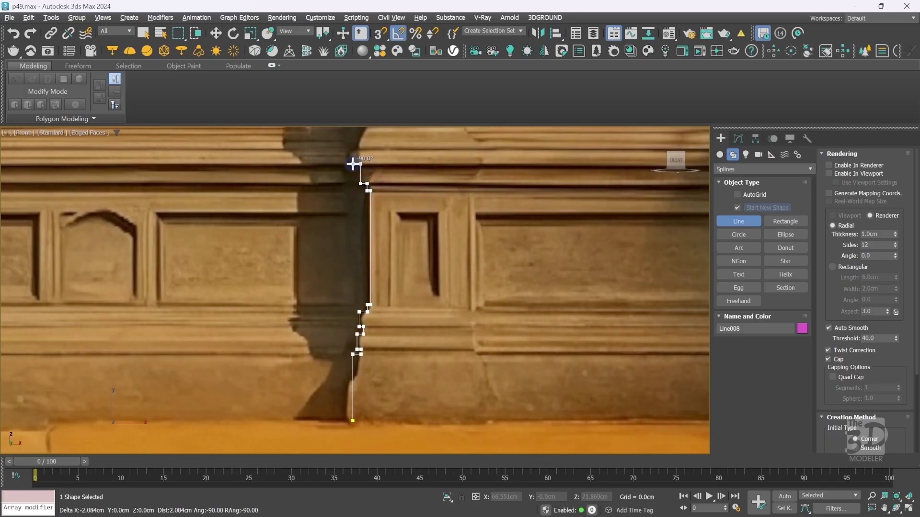
{"action": "left_click", "coordinate": [353, 147]}
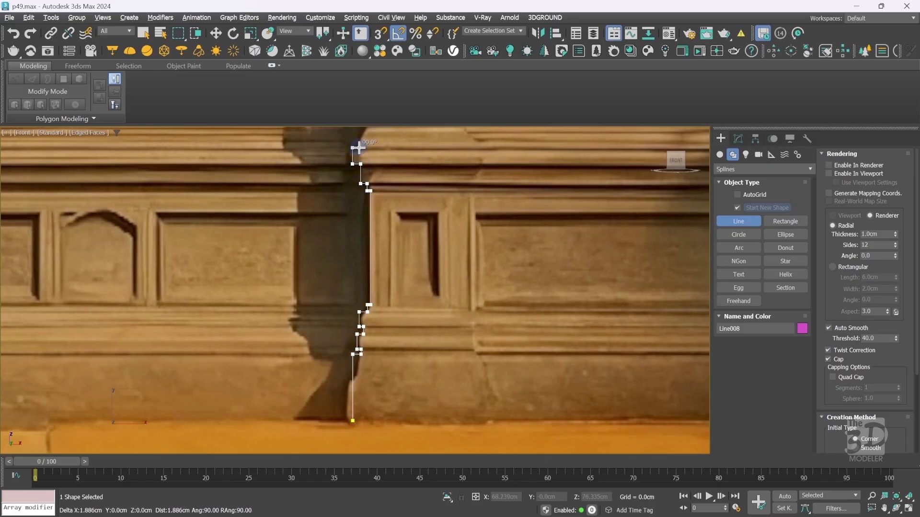
{"action": "left_click", "coordinate": [358, 148]}
{"action": "right_click", "coordinate": [359, 147]}
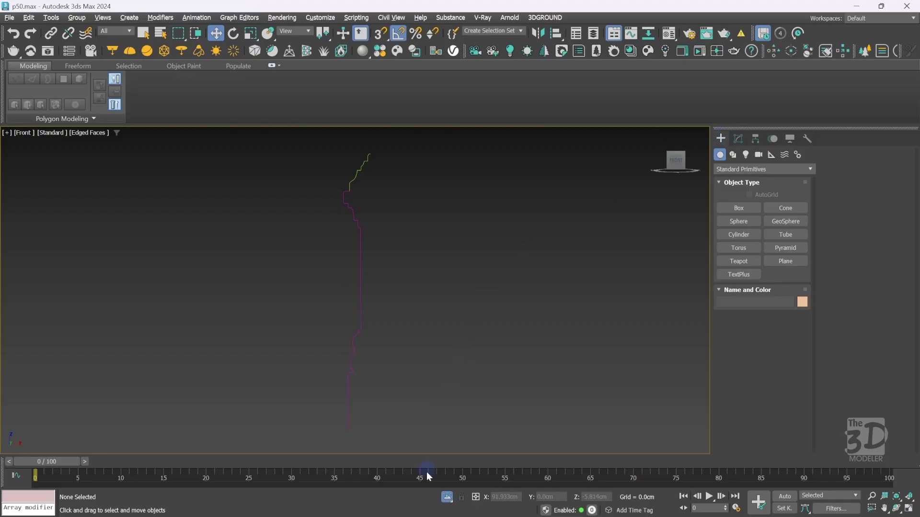
Bring back the whole facade and draw a rectangle about 33 cm wide and 21 cm long over the traced pillar's plinth.
{"action": "left_click", "coordinate": [445, 501]}
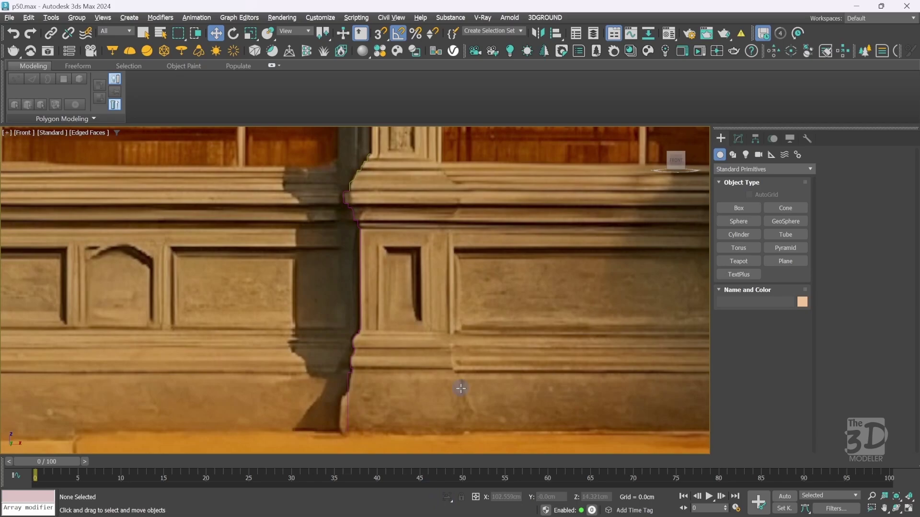
{"action": "scroll", "coordinate": [461, 389], "scroll_direction": "down", "scroll_amount": 7}
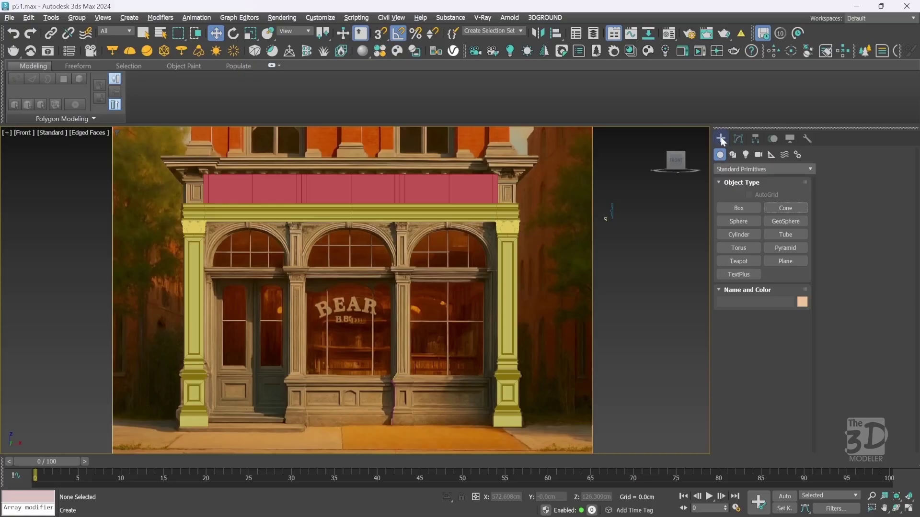
{"action": "left_click", "coordinate": [734, 155]}
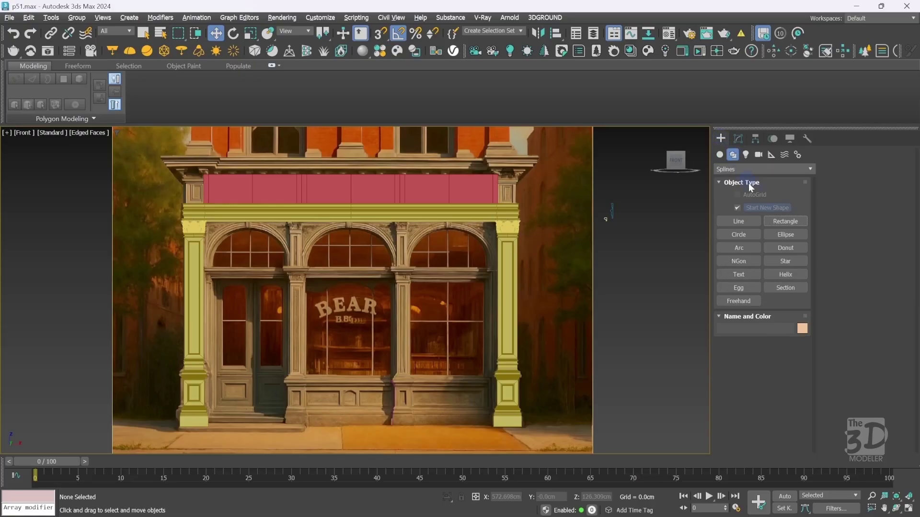
{"action": "left_click", "coordinate": [782, 221]}
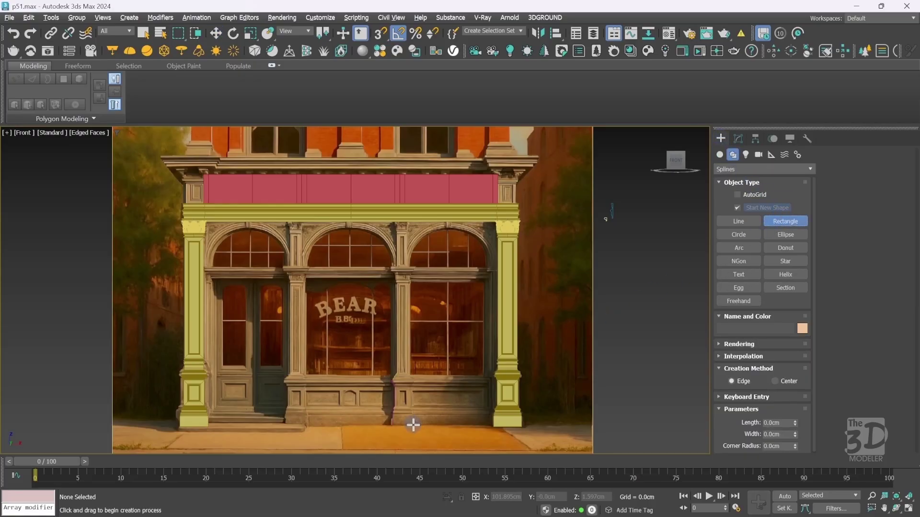
{"action": "left_click_drag", "start_coordinate": [413, 424], "coordinate": [394, 413]}
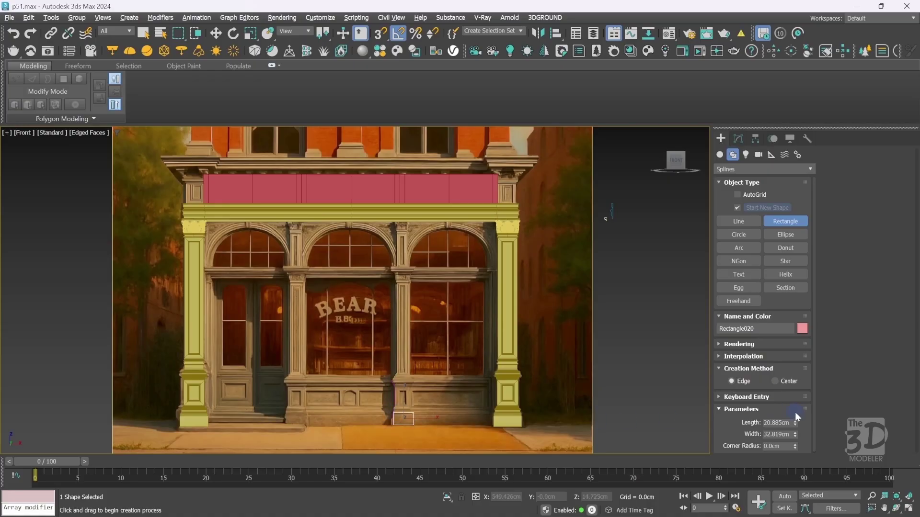
Set the rectangle at the pillar's plinth to a length of 15 cm and a width of 36 cm.
{"action": "left_click", "coordinate": [777, 422]}
{"action": "type", "text": "15"}
{"action": "key", "text": "Tab"}
{"action": "type", "text": "3"}
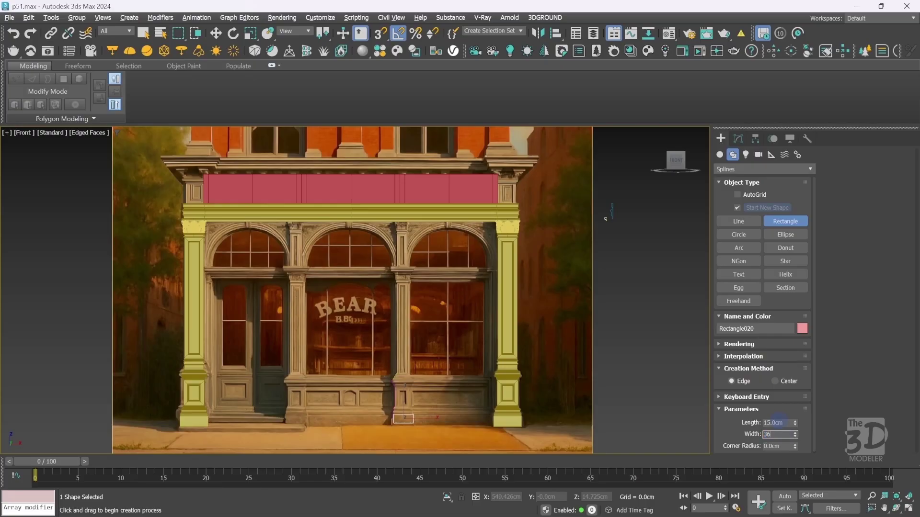
{"action": "type", "text": "6"}
{"action": "key", "text": "Return"}
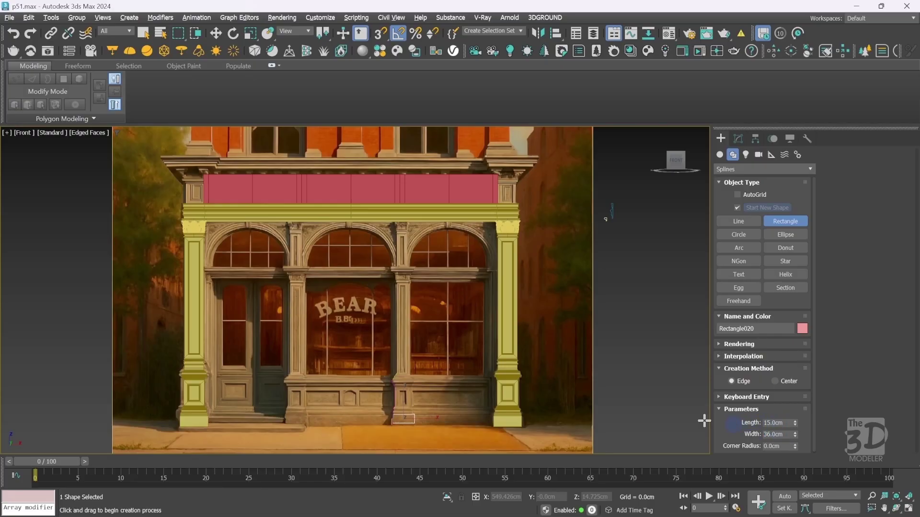
Rotate the rectangle 90° to lie flat, then move it with vertex snapping to ground level, centred under the pillar between the windows.
{"action": "key", "text": "e"}
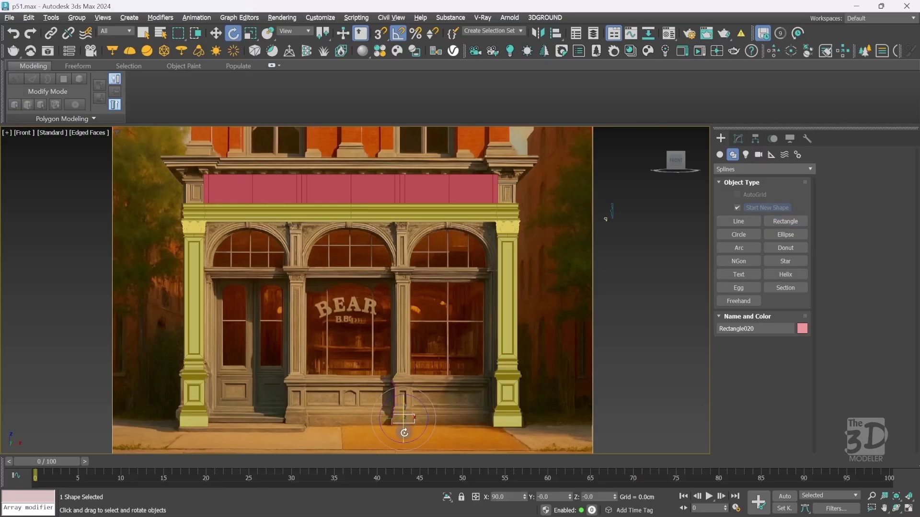
{"action": "left_click_drag", "start_coordinate": [404, 433], "coordinate": [404, 404]}
{"action": "key", "text": "w"}
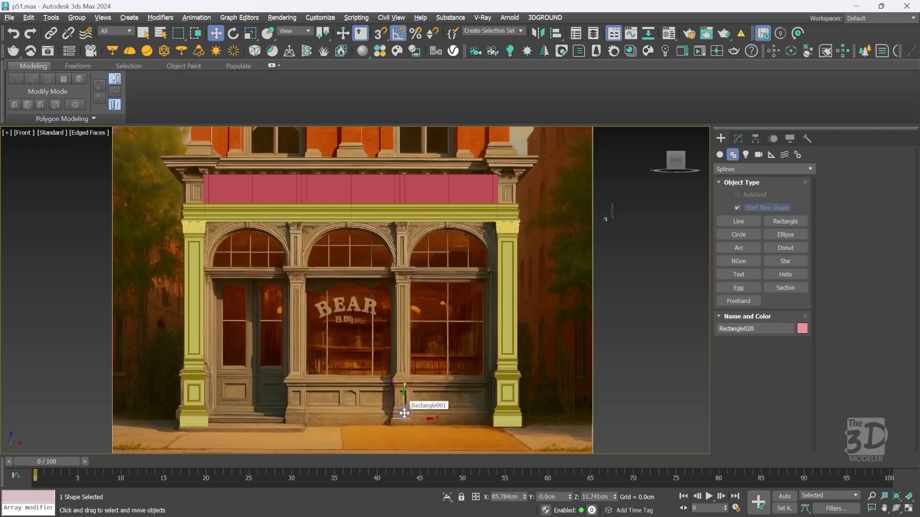
{"action": "key", "text": "s"}
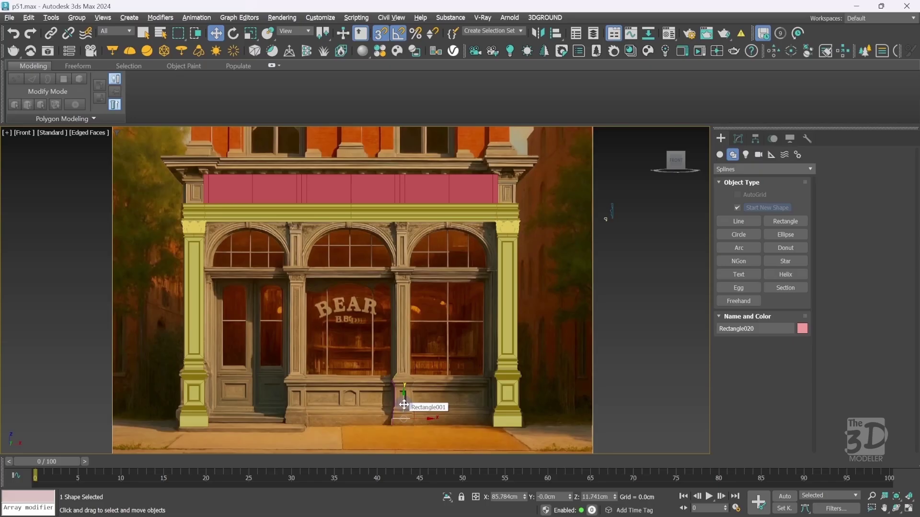
{"action": "left_click_drag", "start_coordinate": [403, 405], "coordinate": [494, 426]}
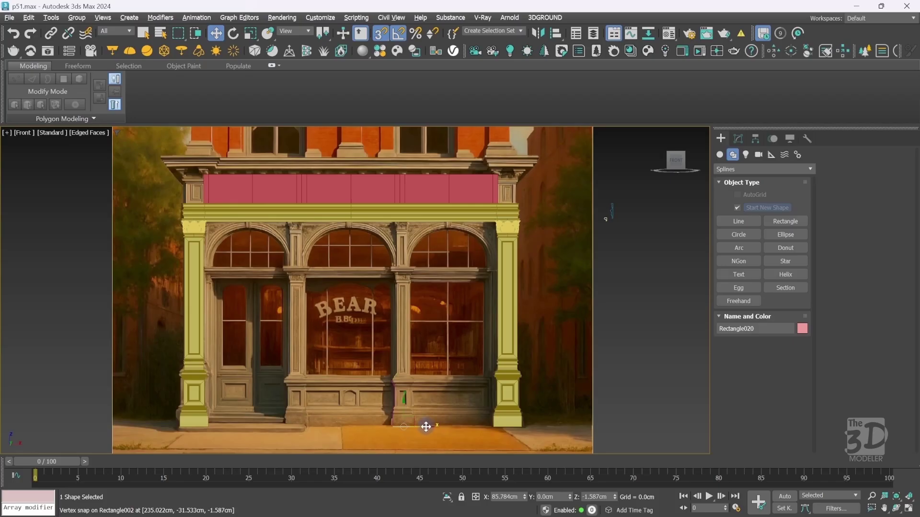
{"action": "left_click_drag", "start_coordinate": [424, 426], "coordinate": [398, 177]}
{"action": "left_click_drag", "start_coordinate": [400, 176], "coordinate": [400, 177]}
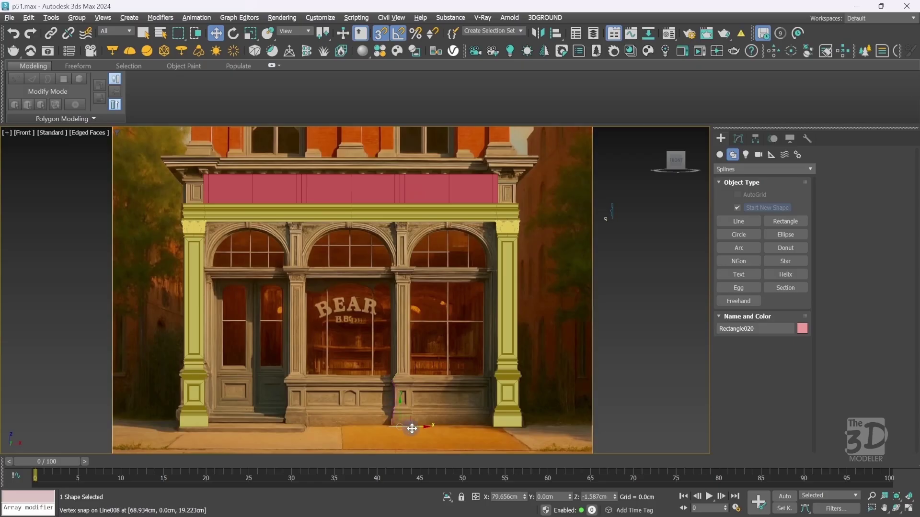
Copy the flat rectangle sideways along the ground and align the copy under the pillar beside the door.
{"action": "left_click_drag", "start_coordinate": [417, 428], "coordinate": [320, 424], "text": "shift"}
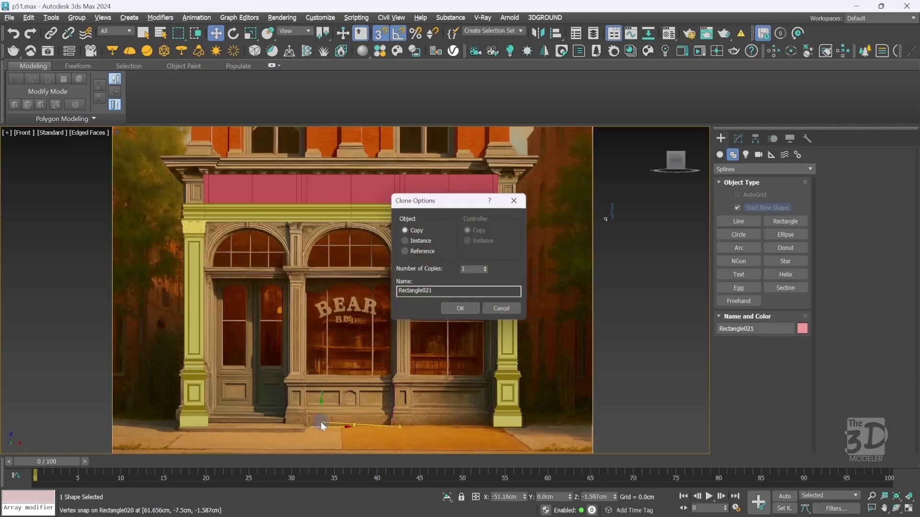
{"action": "left_click", "coordinate": [455, 314]}
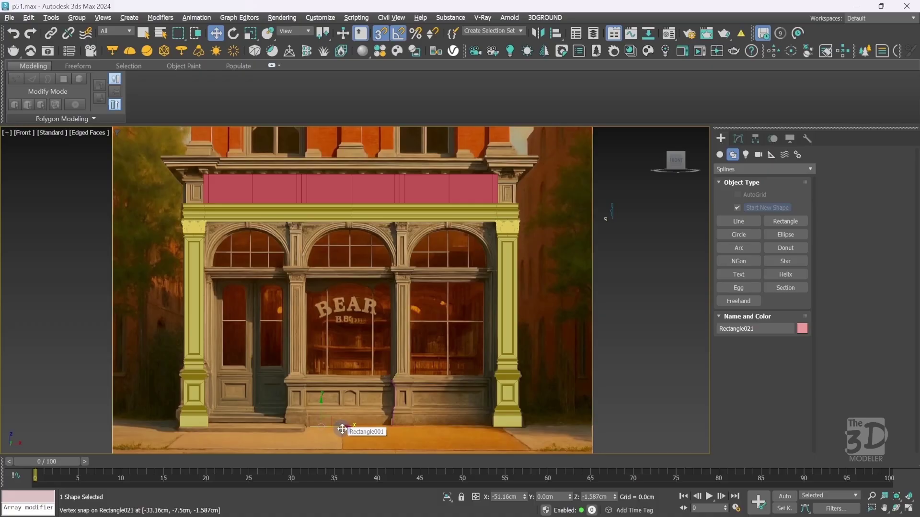
{"action": "left_click_drag", "start_coordinate": [343, 427], "coordinate": [302, 181]}
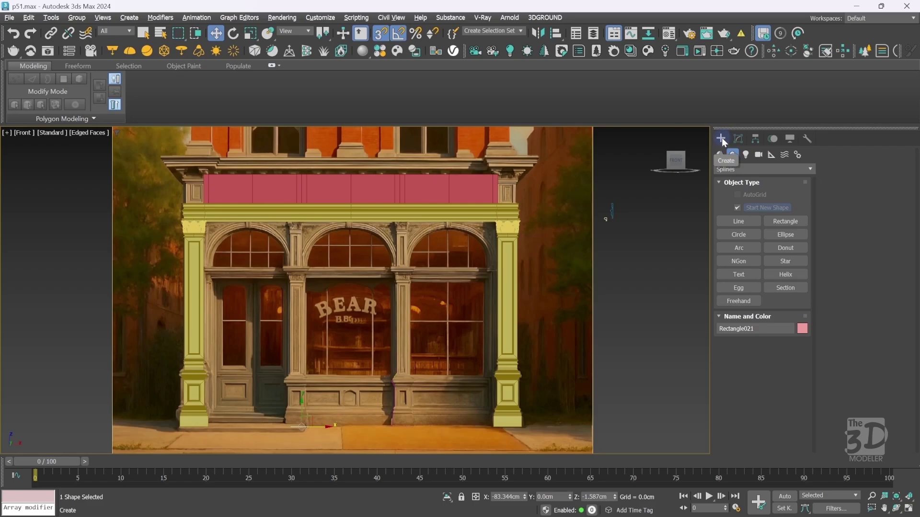
Isolate both rectangles in the top view and start a snapped line around the back, side and front corners of the door-side rectangle.
{"action": "key", "text": "e"}
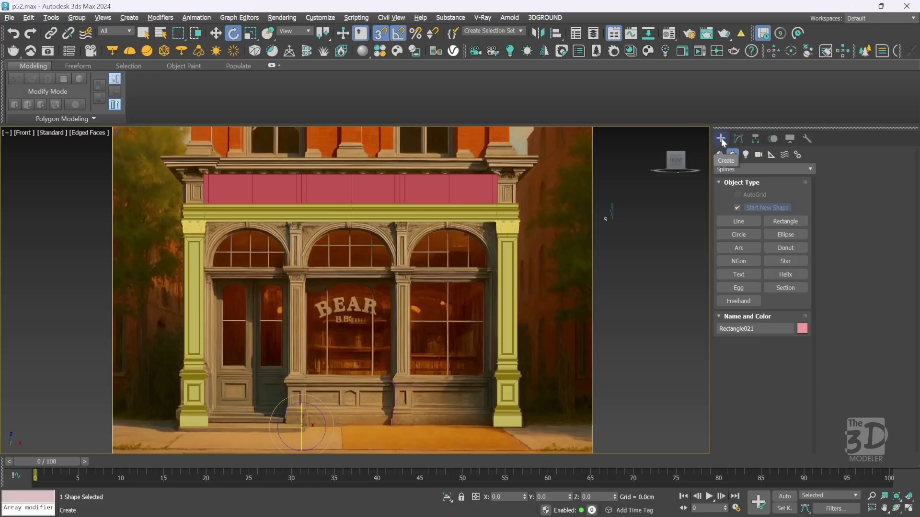
{"action": "left_click", "coordinate": [402, 427], "text": "ctrl"}
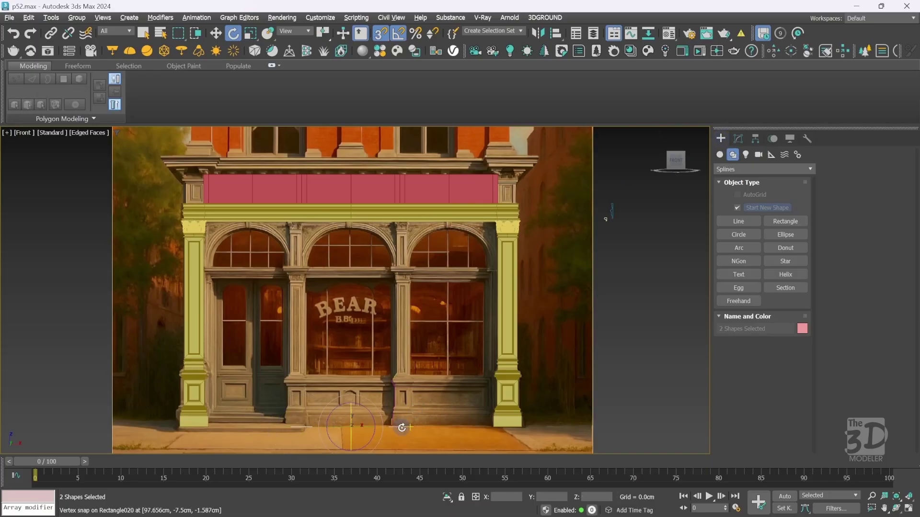
{"action": "key", "text": "alt+q"}
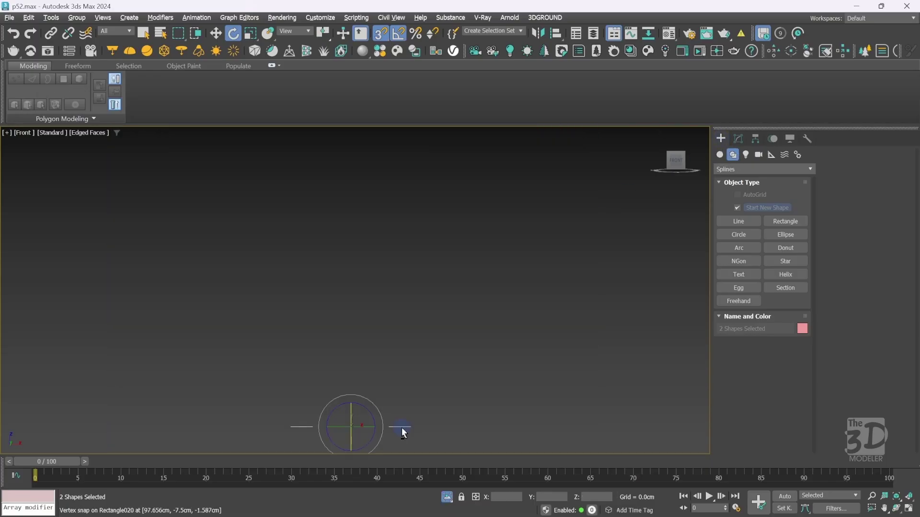
{"action": "key", "text": "t"}
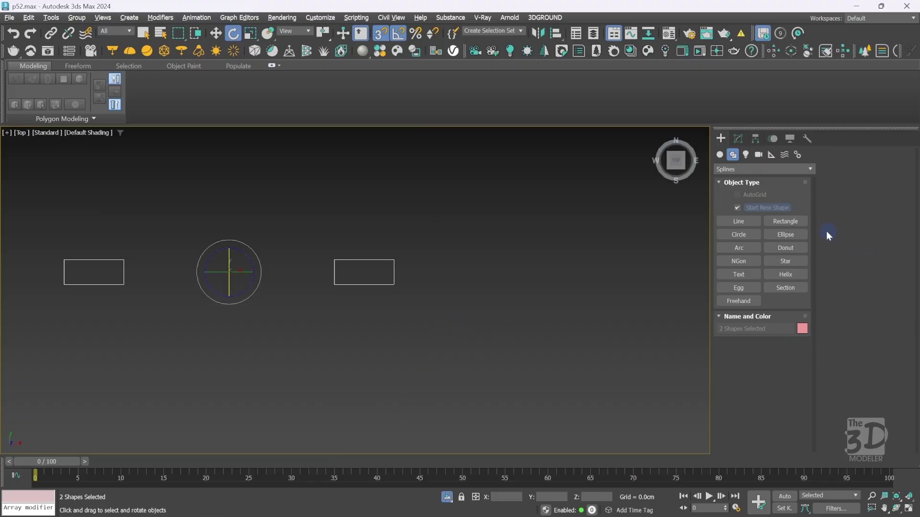
{"action": "left_click", "coordinate": [741, 223]}
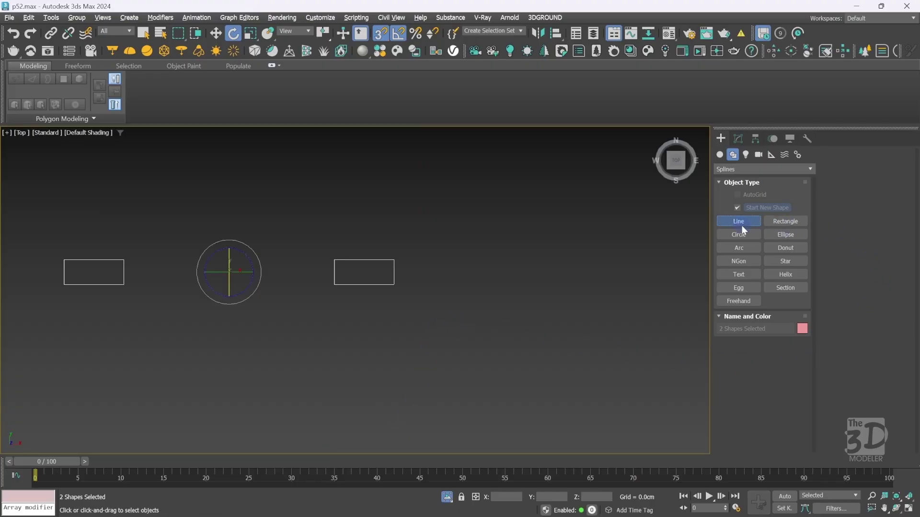
{"action": "left_click", "coordinate": [64, 260]}
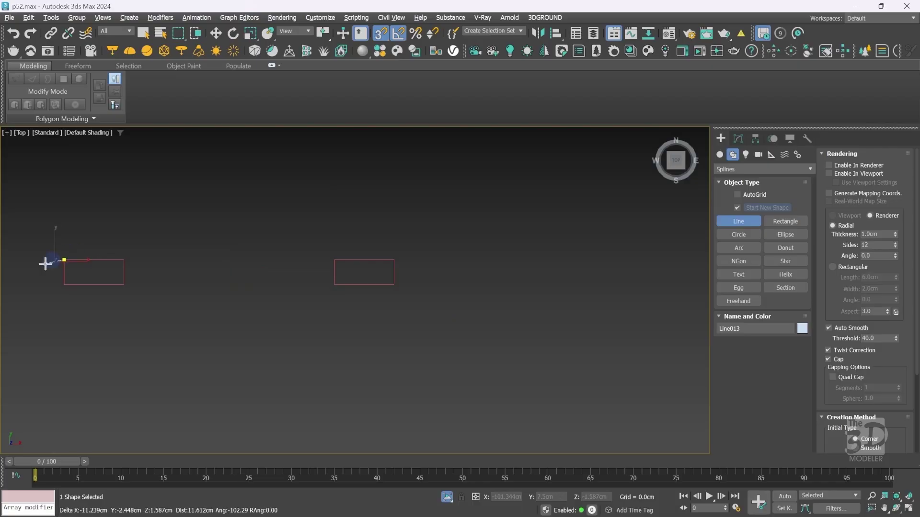
{"action": "left_click", "coordinate": [62, 282]}
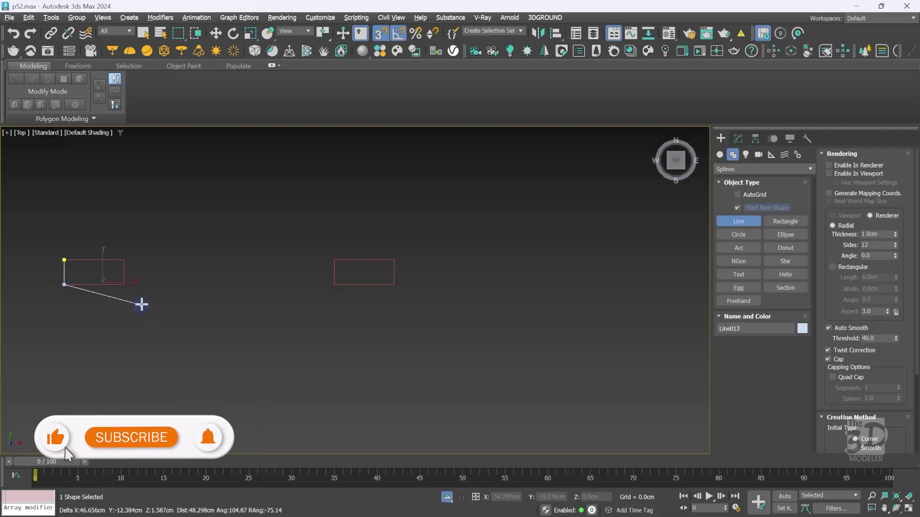
{"action": "left_click", "coordinate": [124, 285]}
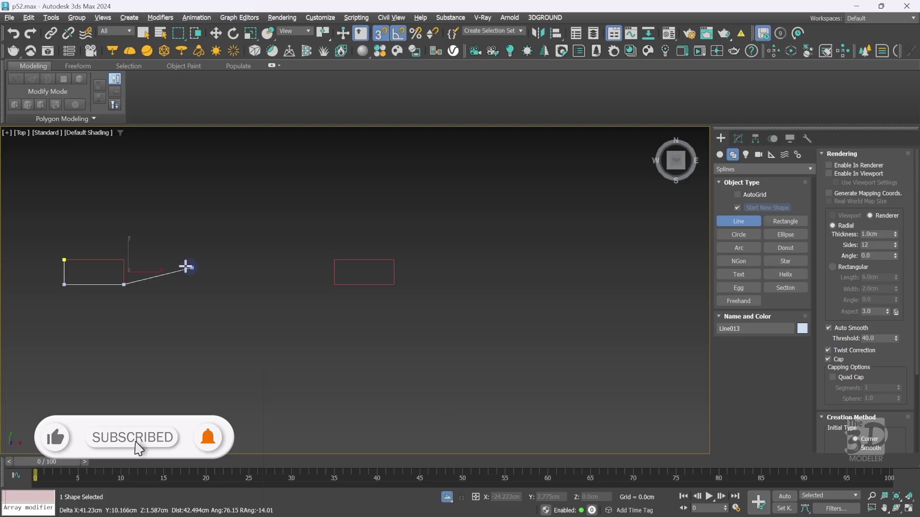
{"action": "left_click", "coordinate": [125, 261]}
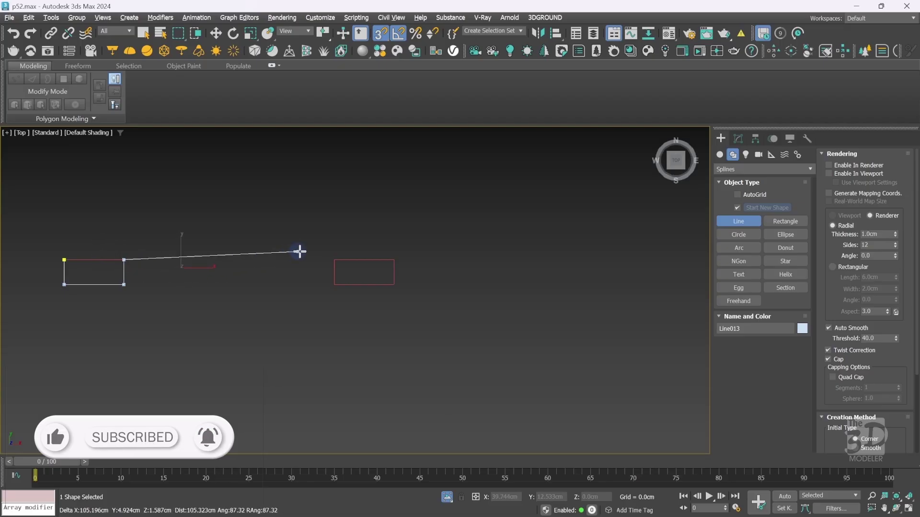
Continue the line along the rear edge to the second rectangle, around its front corners, and straight on towards the facade's end pillar.
{"action": "left_click", "coordinate": [333, 261]}
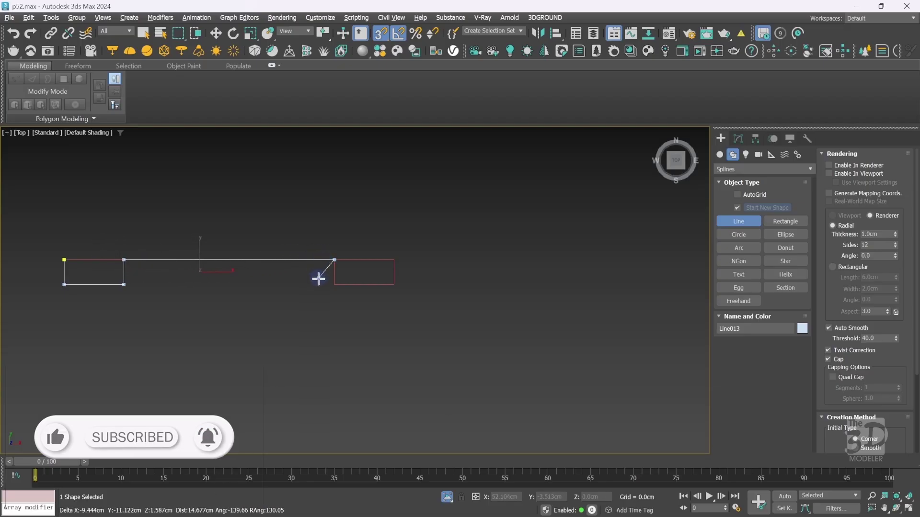
{"action": "left_click", "coordinate": [334, 284]}
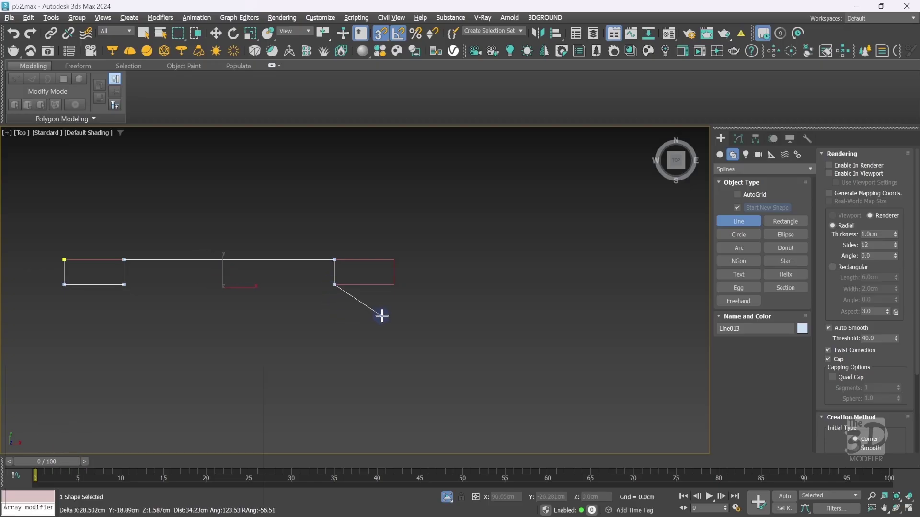
{"action": "left_click", "coordinate": [393, 285]}
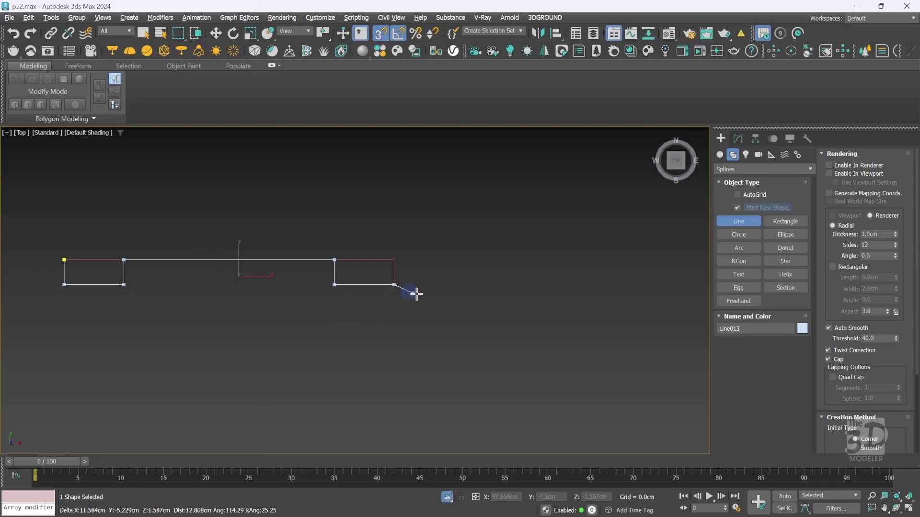
{"action": "left_click", "coordinate": [399, 259]}
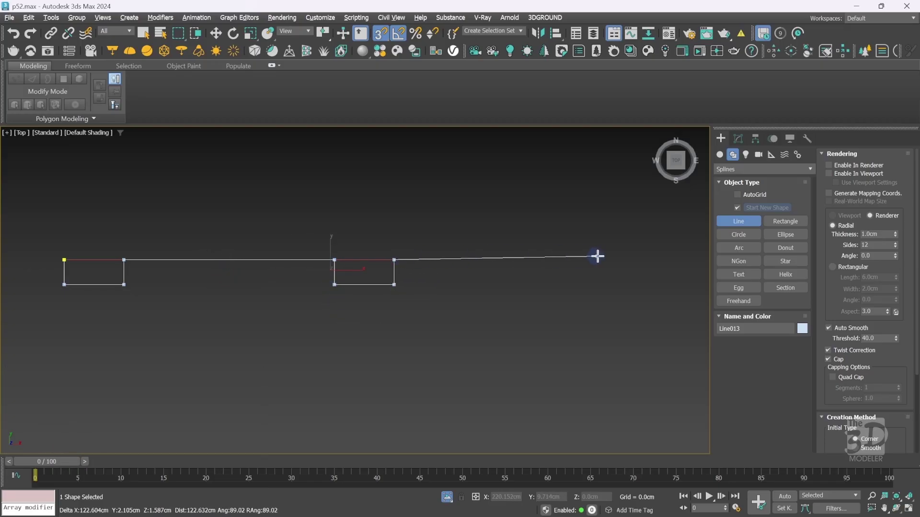
{"action": "left_click", "coordinate": [673, 259]}
{"action": "right_click", "coordinate": [674, 259]}
Bring back the whole facade in front view and apply a Classic Bevel Profile to the path, using the traced pillar-base line as profile.
{"action": "key", "text": "f"}
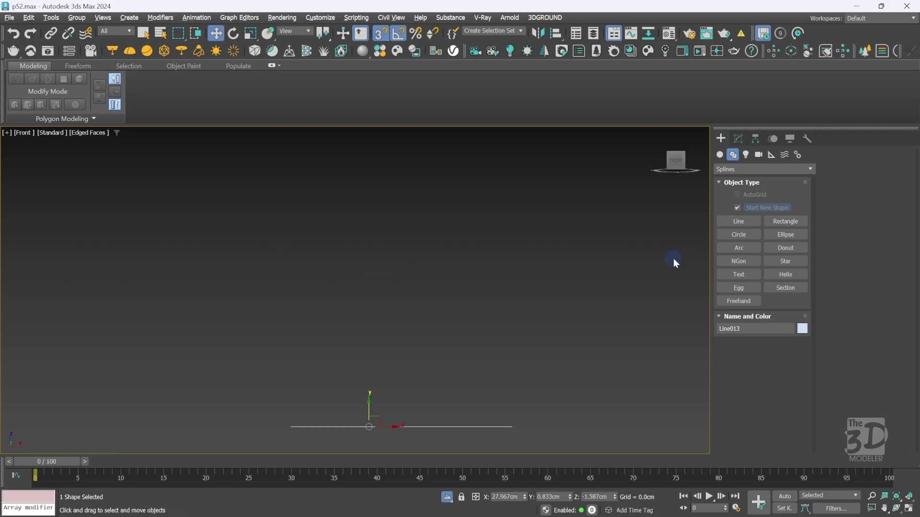
{"action": "left_click", "coordinate": [447, 497]}
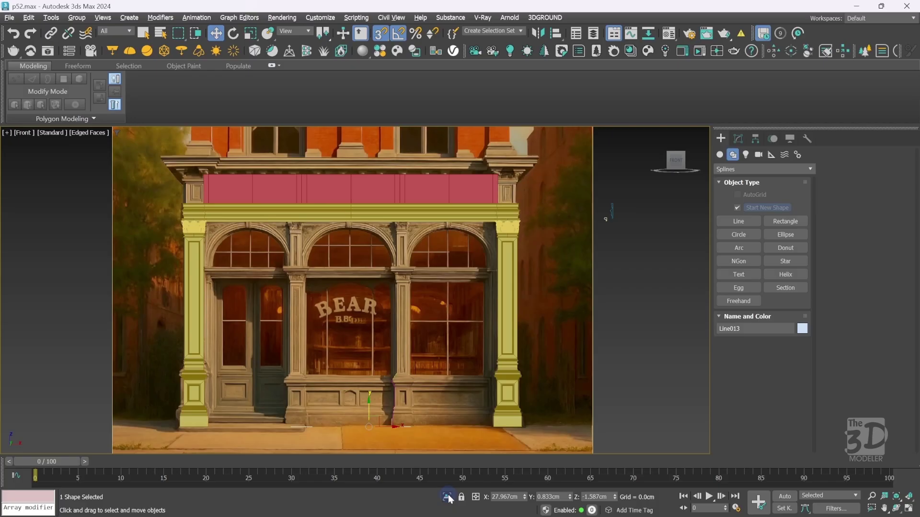
{"action": "left_click", "coordinate": [738, 139]}
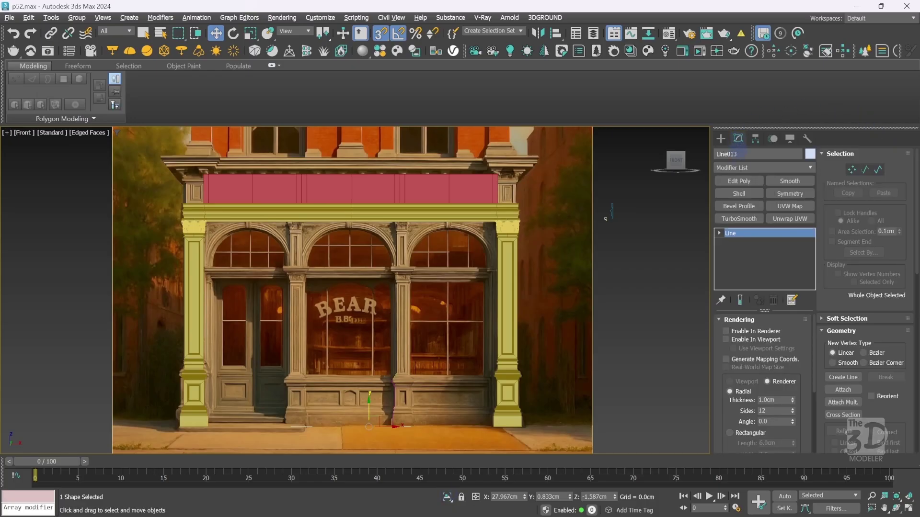
{"action": "left_click", "coordinate": [741, 168]}
{"action": "type", "text": "be"}
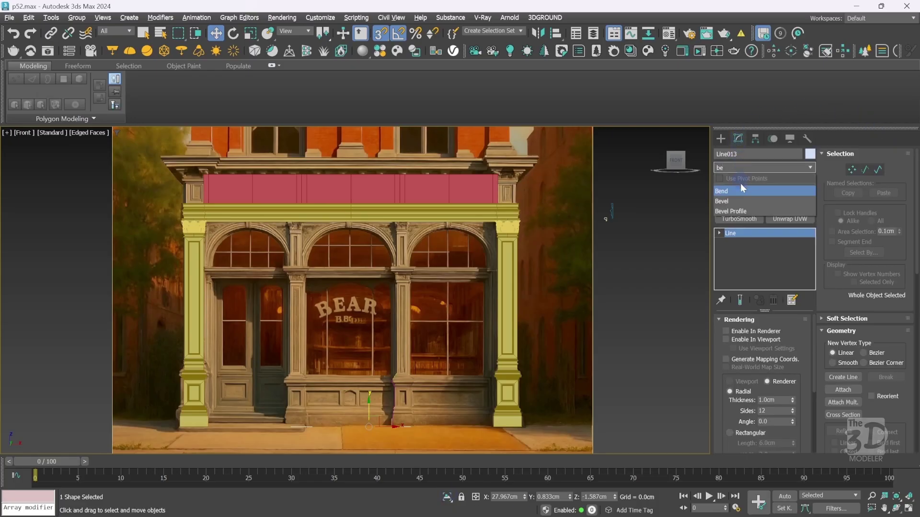
{"action": "left_click", "coordinate": [741, 211]}
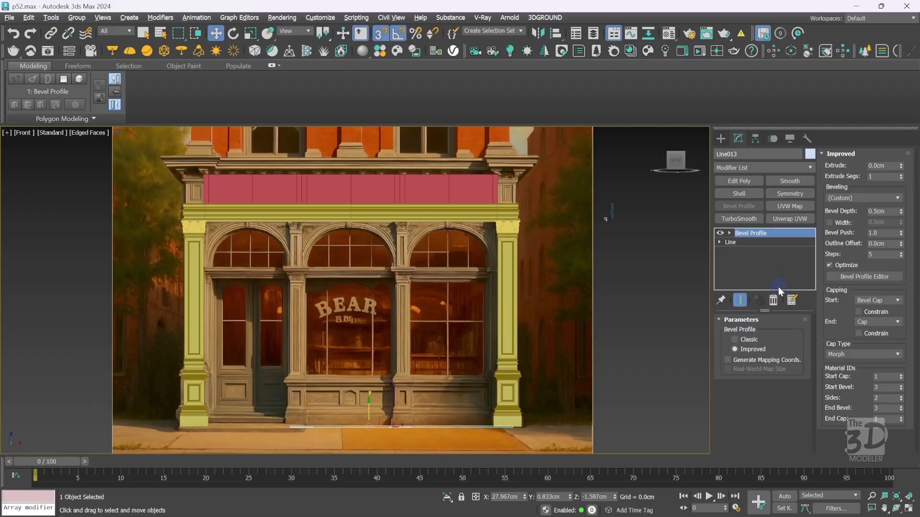
{"action": "left_click", "coordinate": [746, 341]}
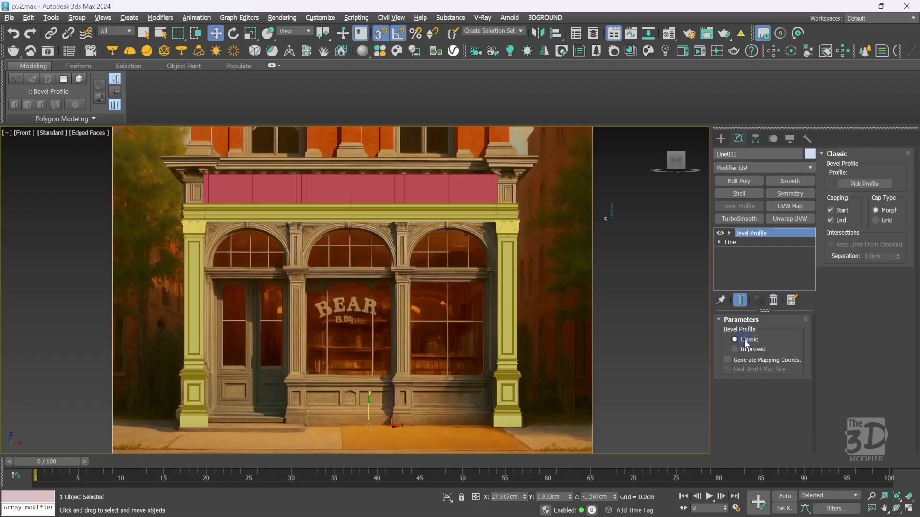
{"action": "left_click", "coordinate": [874, 182]}
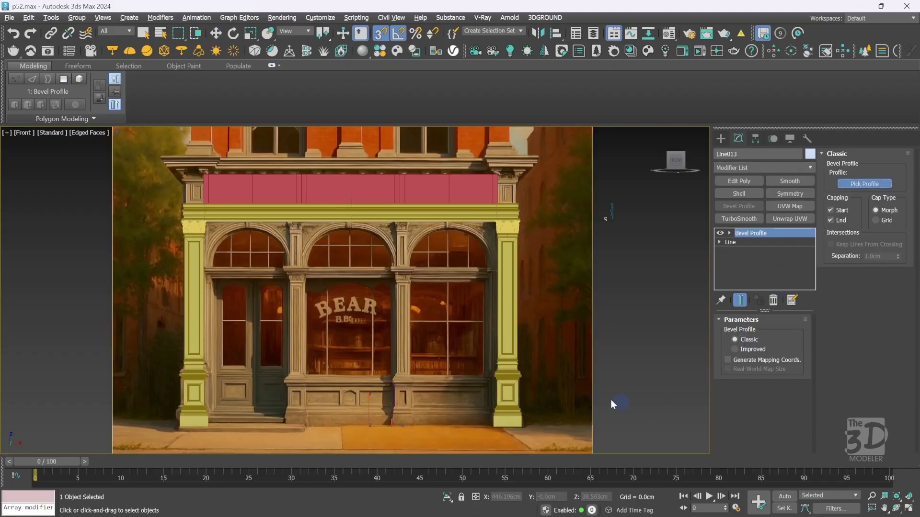
{"action": "left_click", "coordinate": [403, 396]}
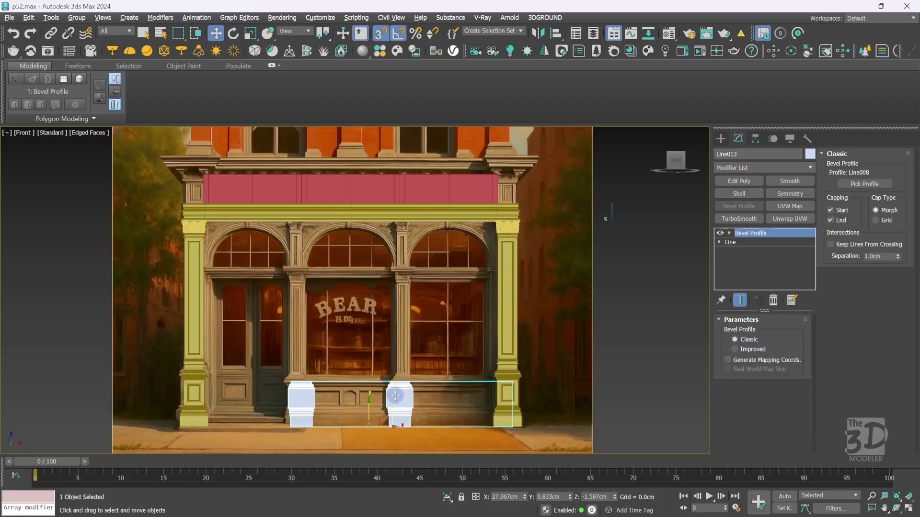
{"action": "key", "text": "z"}
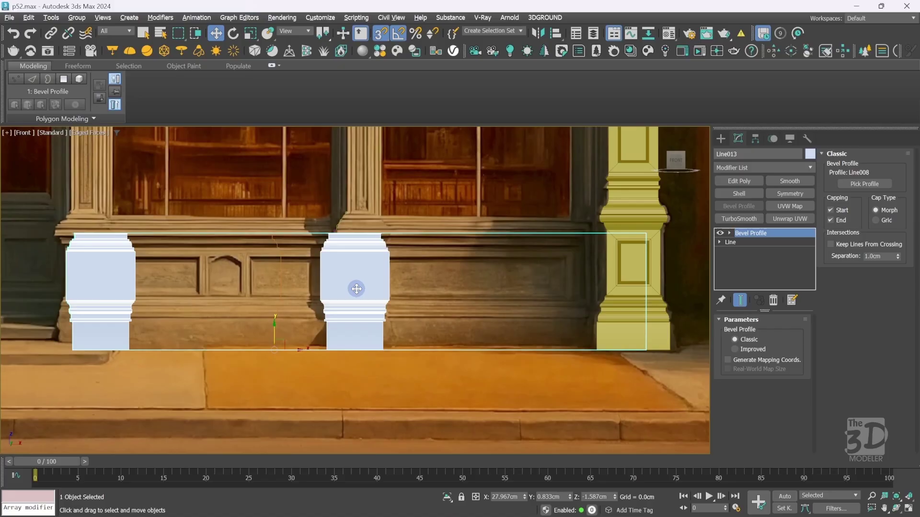
{"action": "key", "text": "1"}
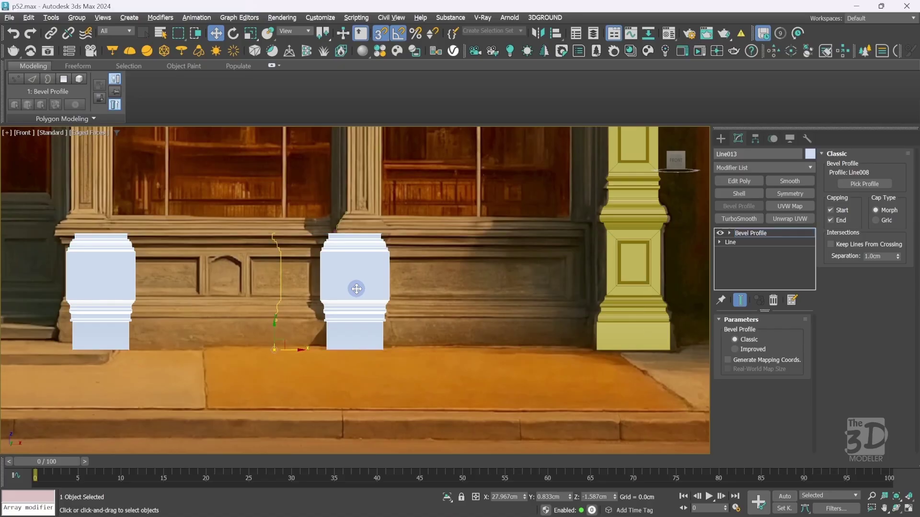
{"action": "key", "text": "e"}
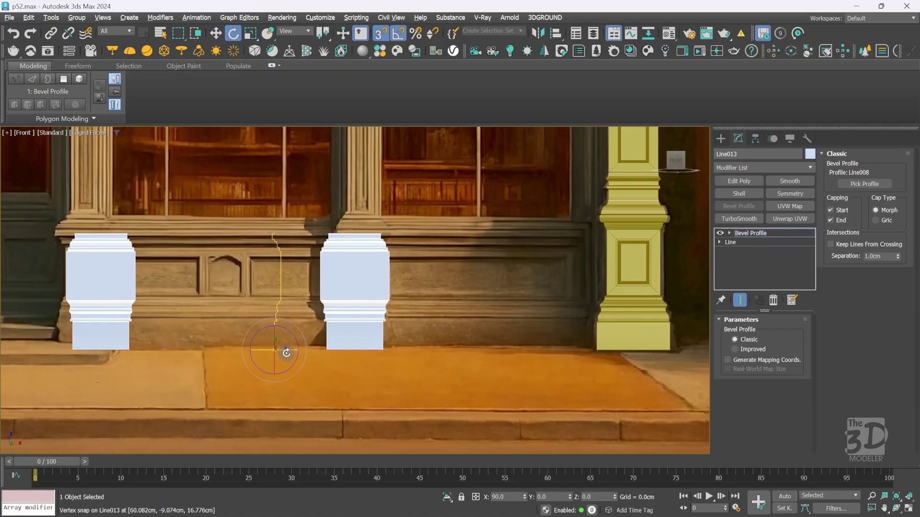
{"action": "left_click_drag", "start_coordinate": [286, 350], "coordinate": [350, 349]}
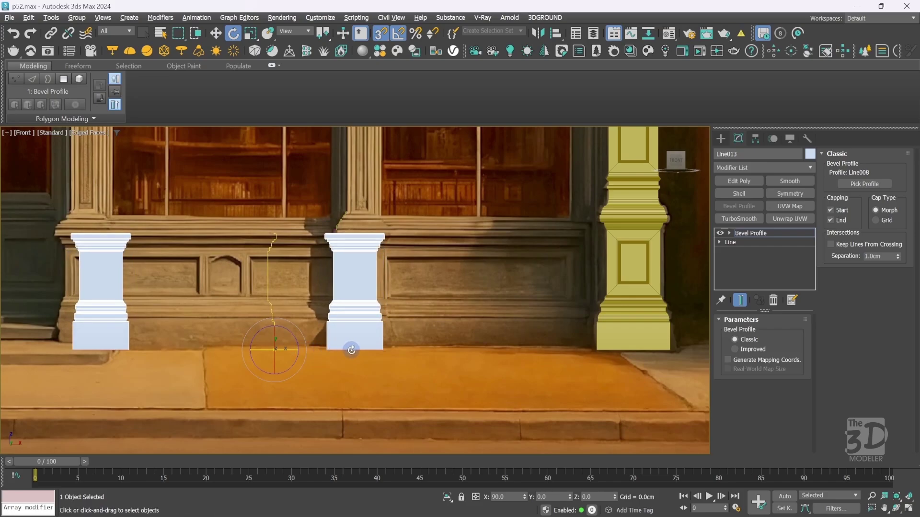
Move the bevelled wall with its pillar bases forward in depth, to about Y -11.4 cm, so it stands in front of the reference image.
{"action": "left_click", "coordinate": [785, 233]}
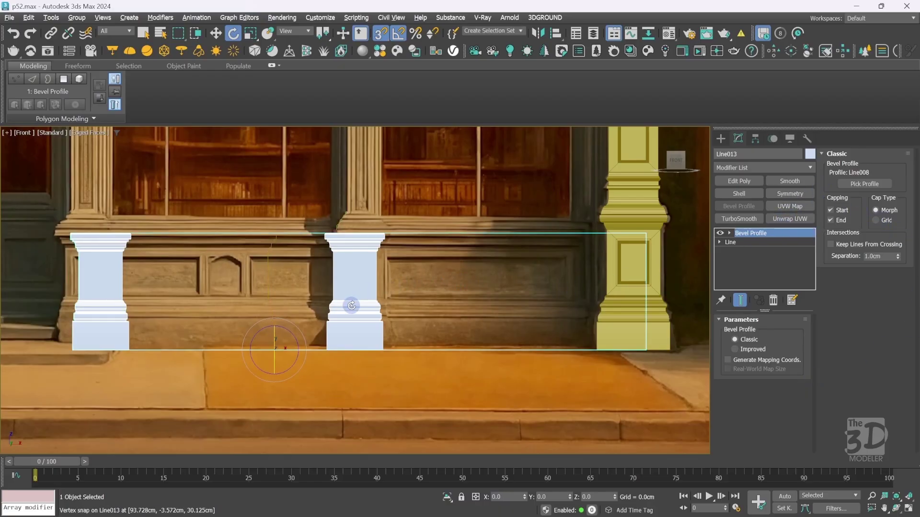
{"action": "key", "text": "p"}
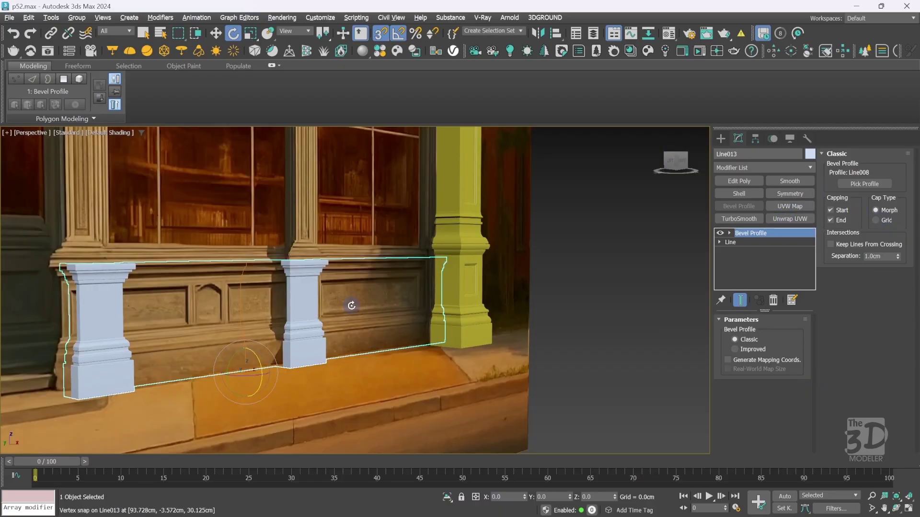
{"action": "key", "text": "w"}
{"action": "key", "text": "s"}
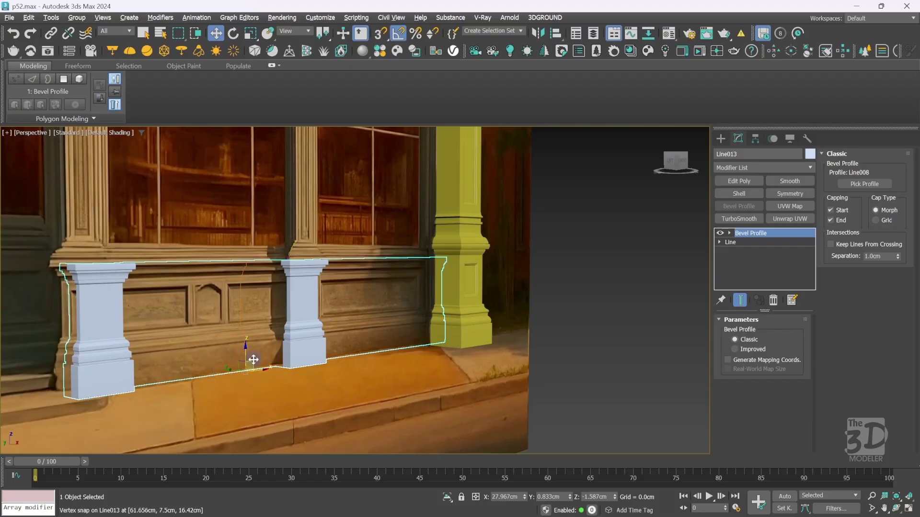
{"action": "left_click_drag", "start_coordinate": [232, 370], "coordinate": [245, 371]}
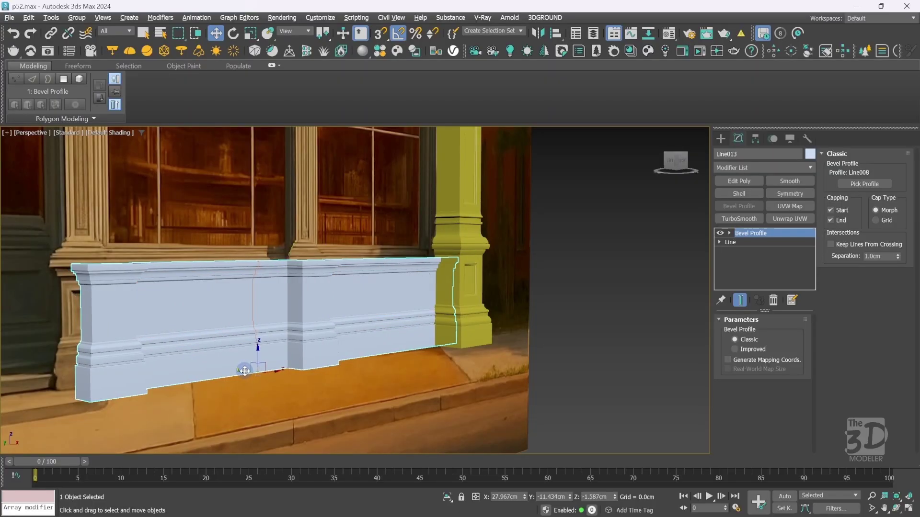
Recolour the lower wall in the olive yellow of the other facade parts, check it against the whole front view and deselect it.
{"action": "left_click", "coordinate": [809, 154]}
{"action": "left_click", "coordinate": [401, 255]}
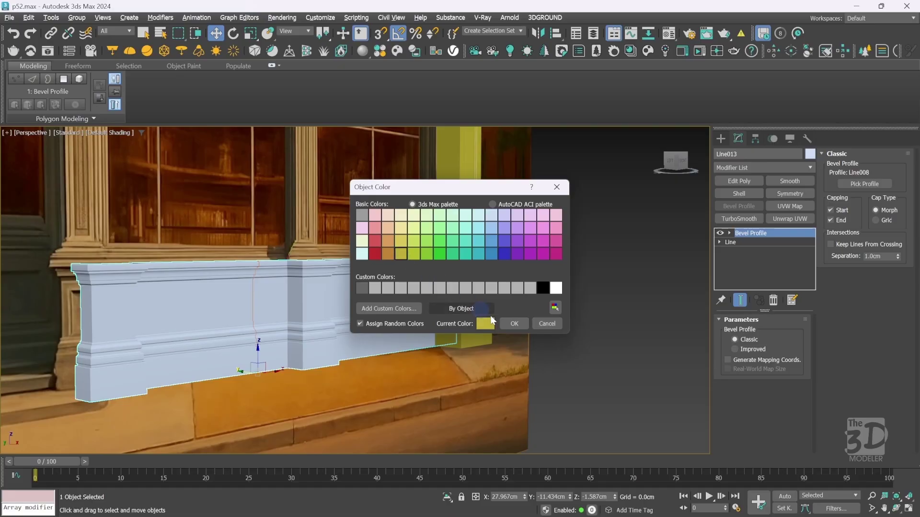
{"action": "left_click", "coordinate": [512, 322]}
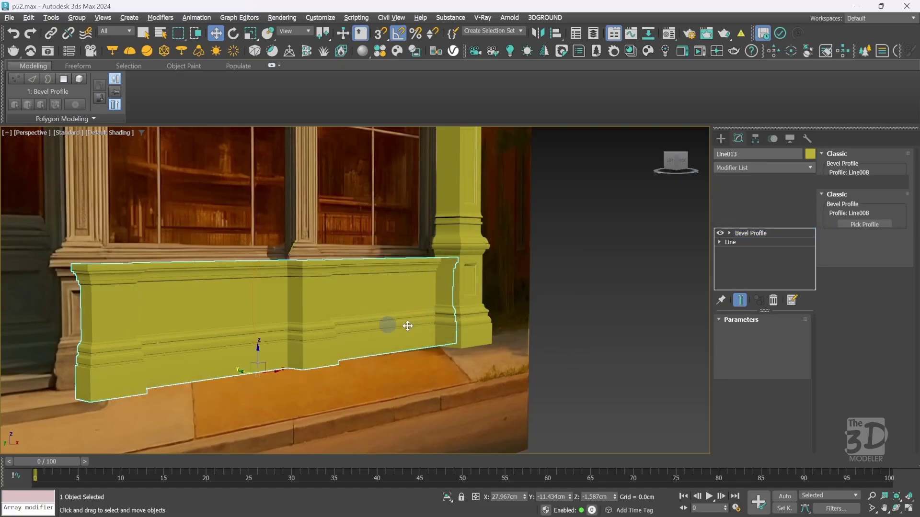
{"action": "left_click_drag", "start_coordinate": [684, 166], "coordinate": [598, 168]}
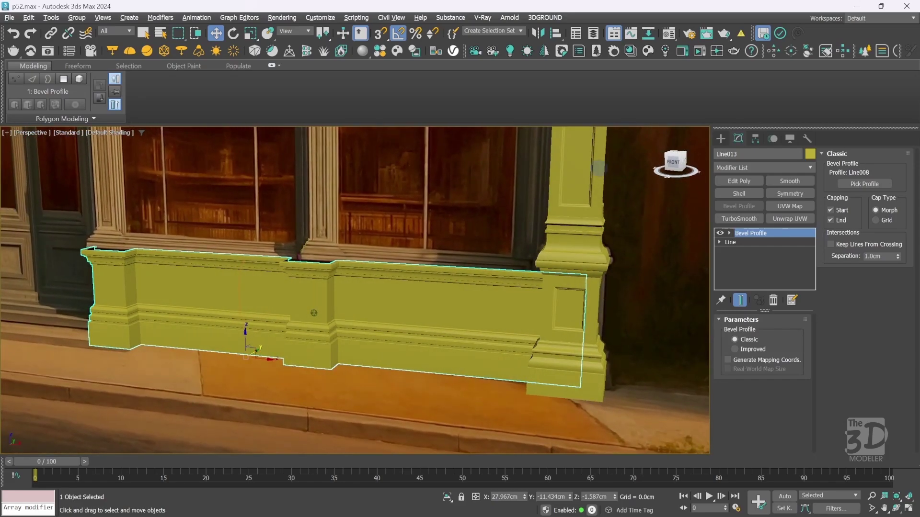
{"action": "left_click", "coordinate": [673, 161]}
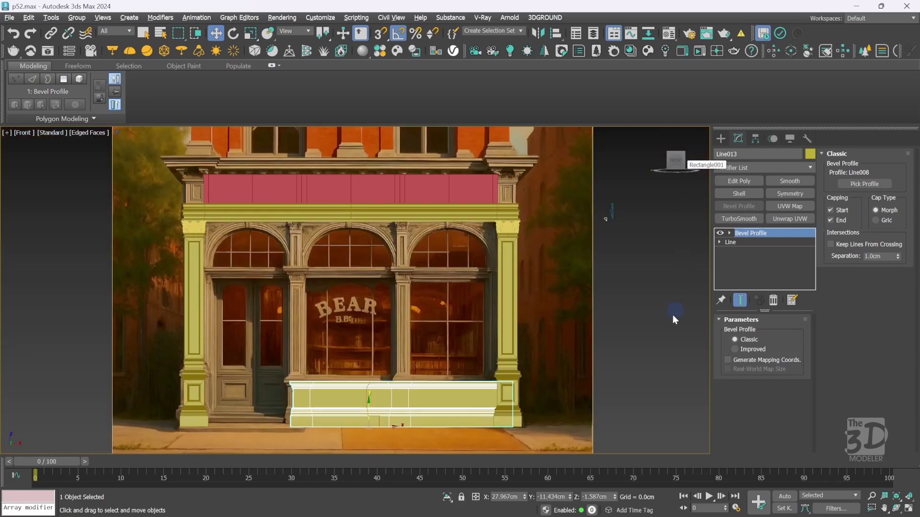
{"action": "left_click", "coordinate": [660, 335]}
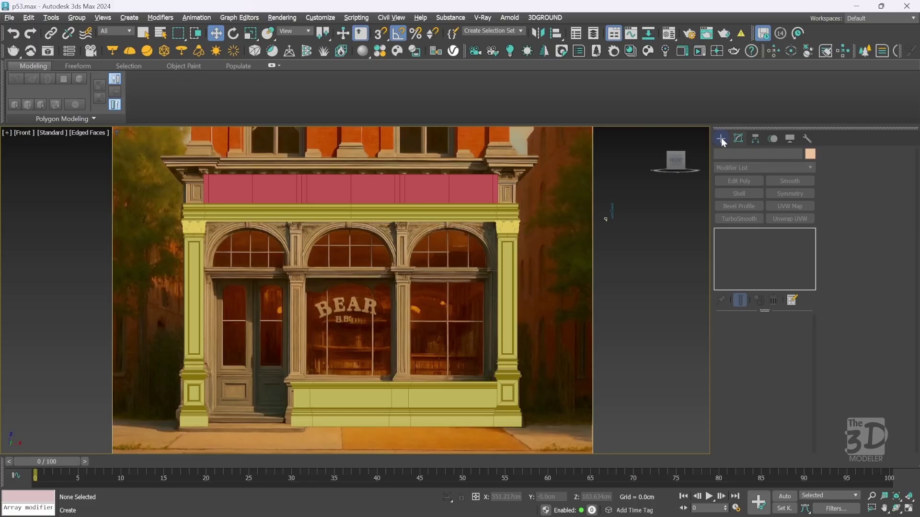
Add an Edit Poly modifier to the lower wall above its Bevel Profile.
{"action": "left_click", "coordinate": [405, 397]}
{"action": "key", "text": "p"}
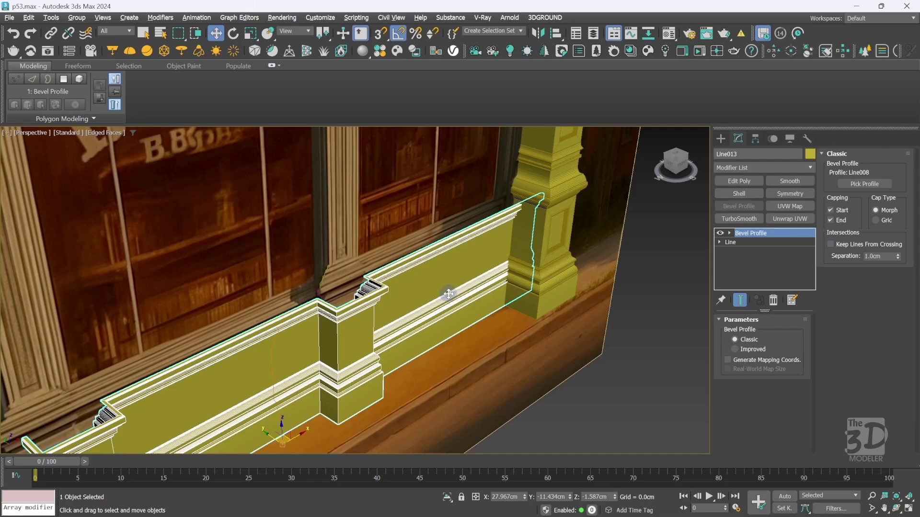
{"action": "left_click", "coordinate": [770, 168]}
{"action": "type", "text": "ed"}
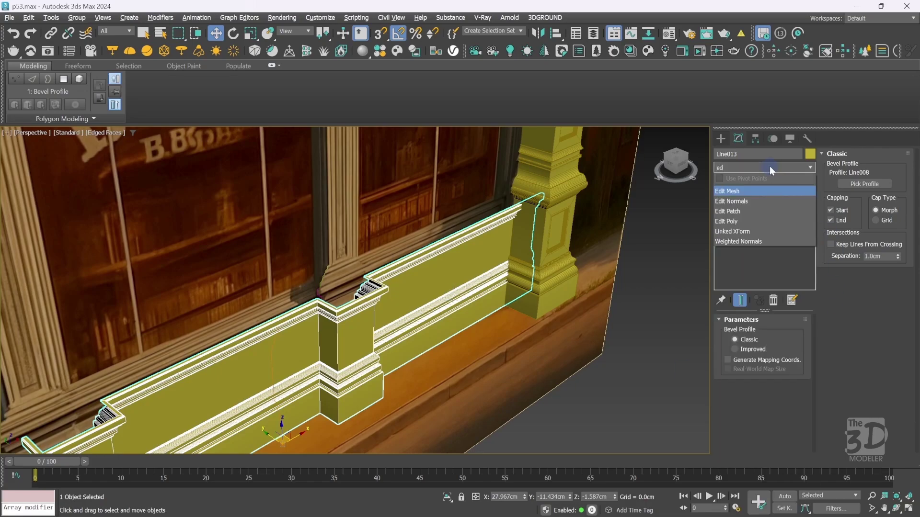
{"action": "left_click", "coordinate": [733, 221]}
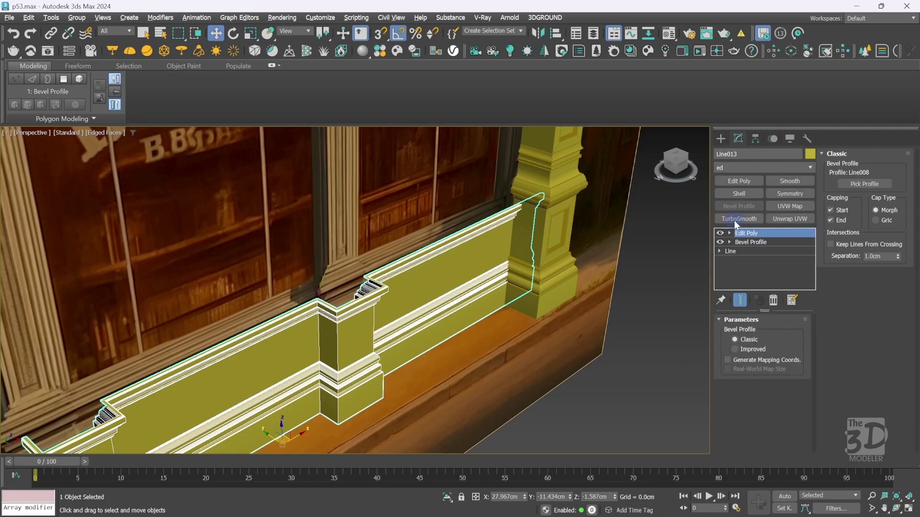
Extract the full top edge loop of the wall and pillar bases as a separate shape with Create Shape, set to Linear.
{"action": "left_click", "coordinate": [850, 167]}
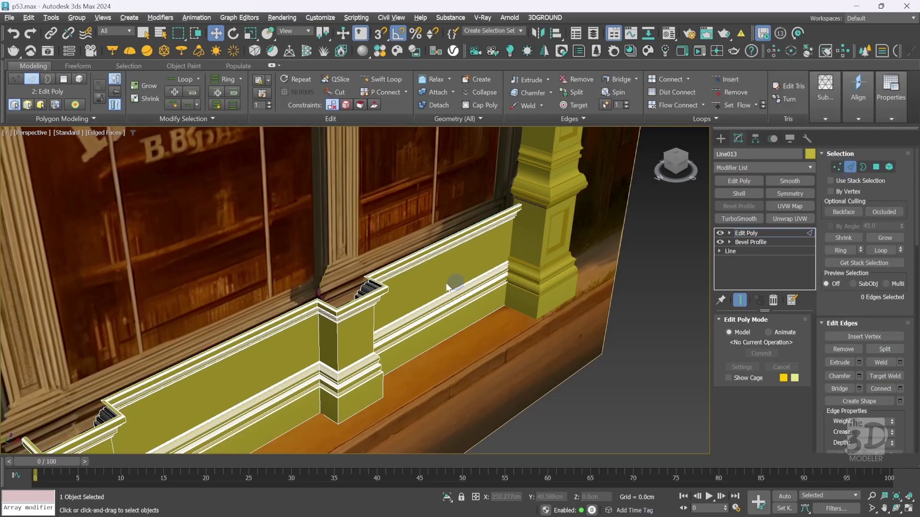
{"action": "scroll", "coordinate": [336, 303], "scroll_direction": "up", "scroll_amount": 4}
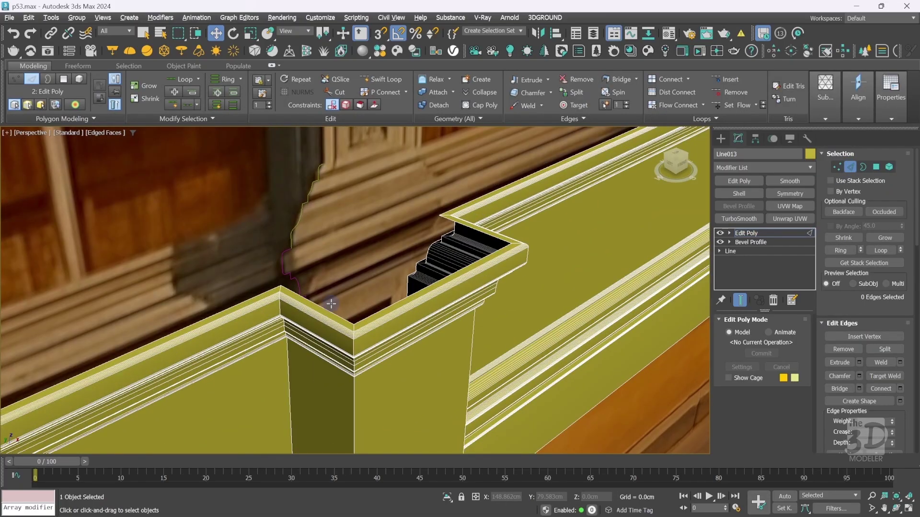
{"action": "double_click", "coordinate": [328, 309]}
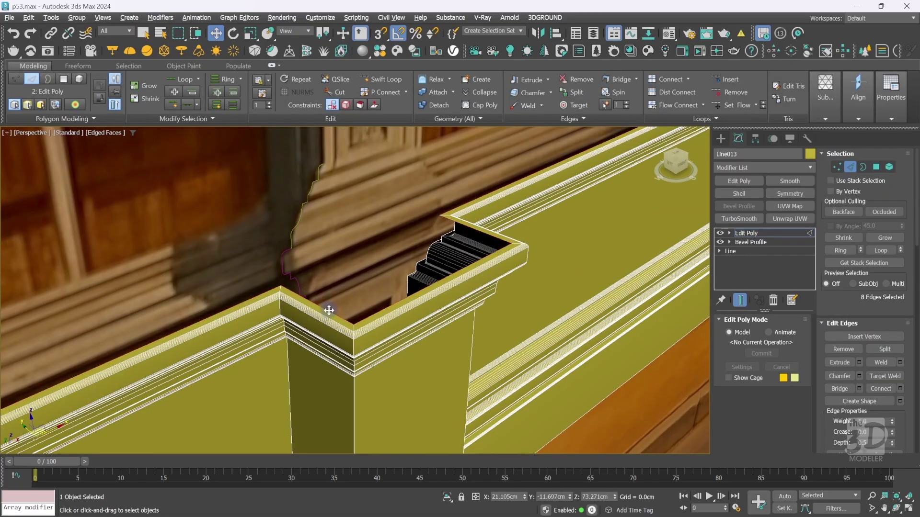
{"action": "scroll", "coordinate": [328, 310], "scroll_direction": "down", "scroll_amount": 4}
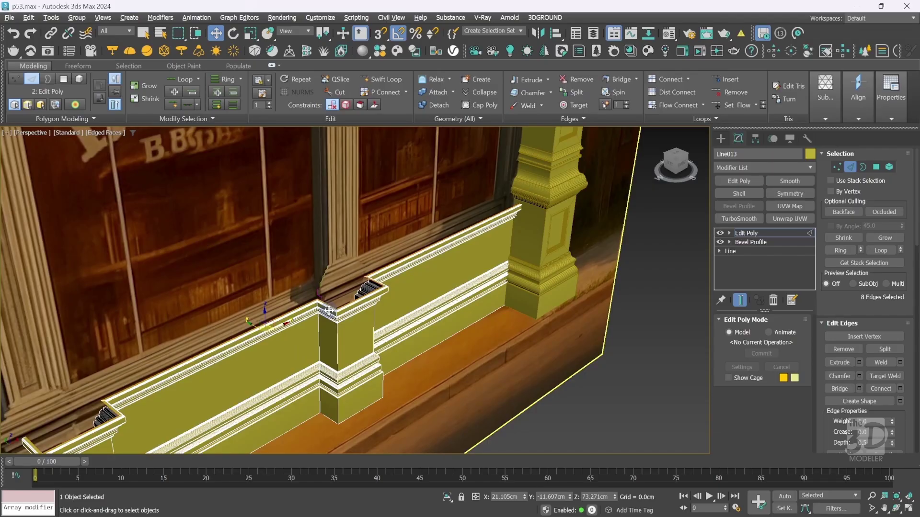
{"action": "right_click", "coordinate": [328, 310]}
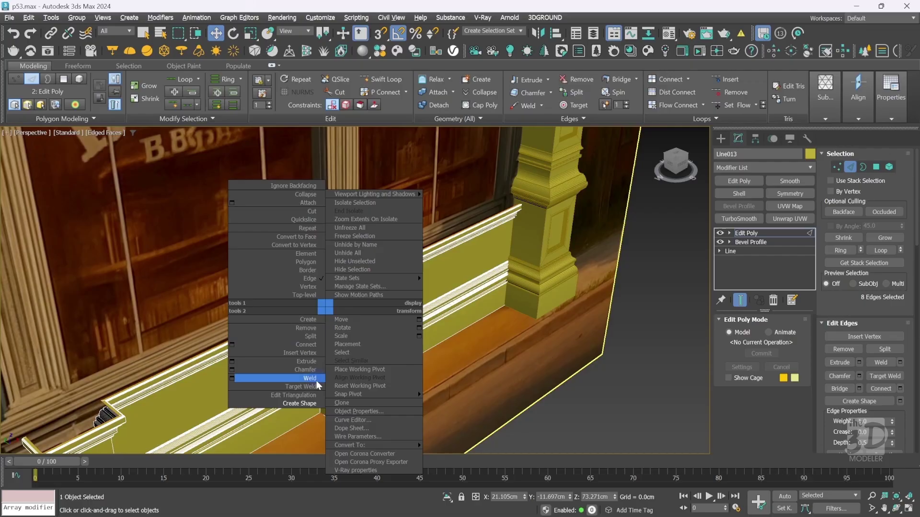
{"action": "left_click", "coordinate": [312, 404]}
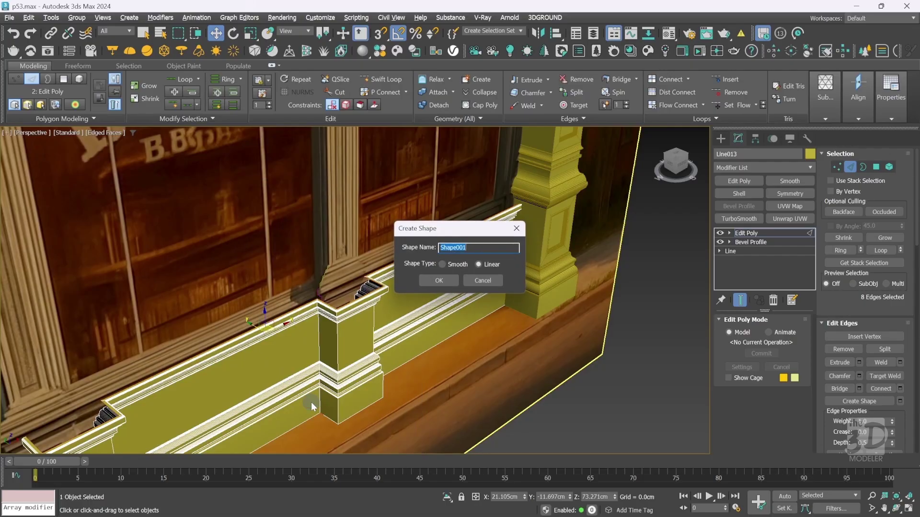
{"action": "left_click", "coordinate": [439, 281]}
{"action": "left_click", "coordinate": [774, 231]}
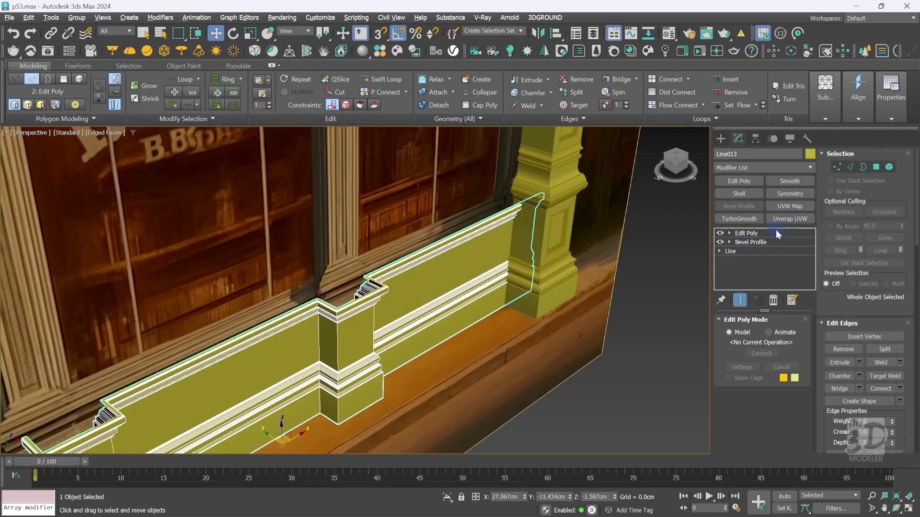
Isolate the extracted shape in the top view and start a vertex-snapped line around the four corners of the door-side pillar base.
{"action": "left_click", "coordinate": [373, 282]}
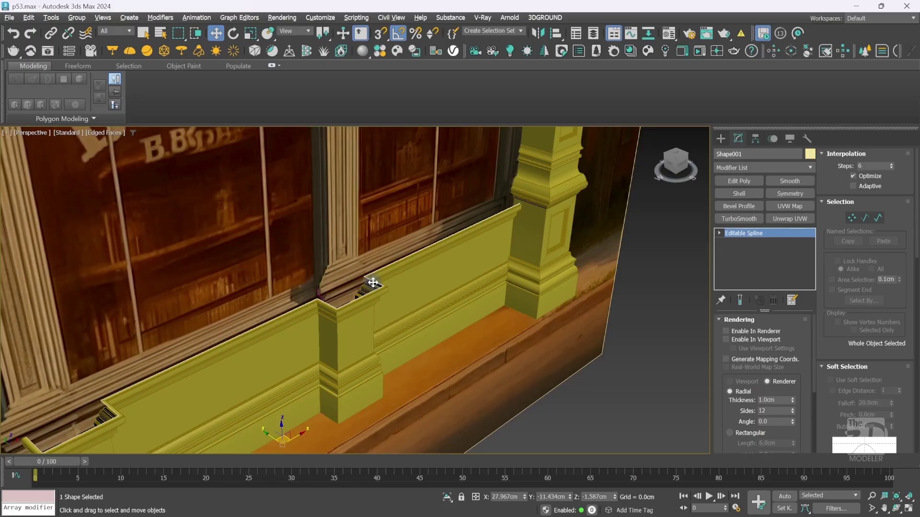
{"action": "key", "text": "alt+q"}
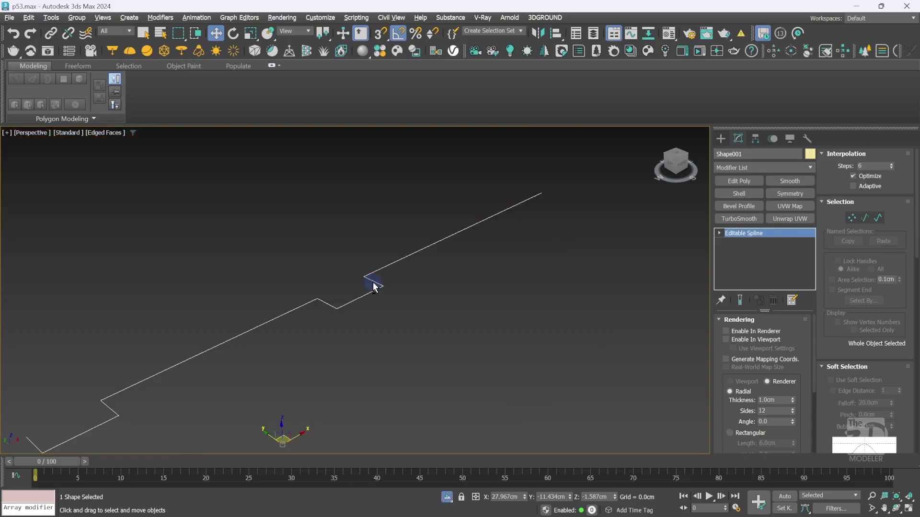
{"action": "key", "text": "t"}
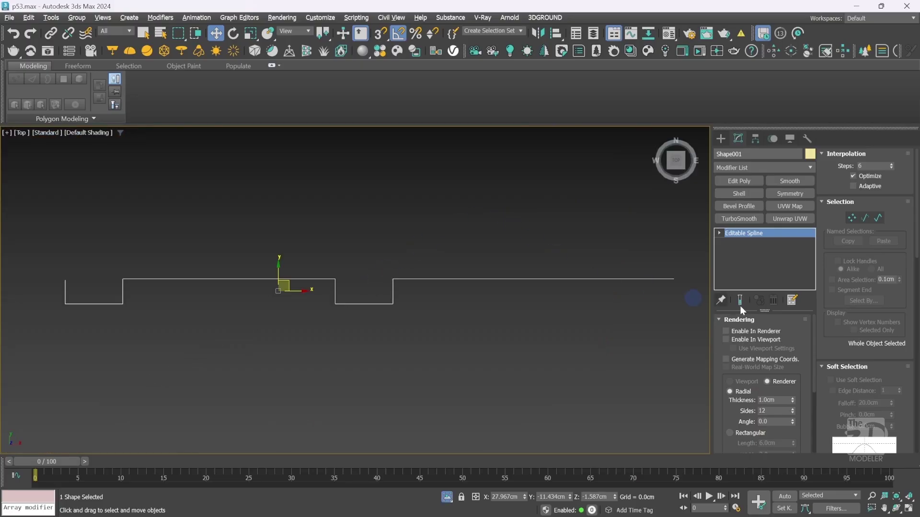
{"action": "left_click", "coordinate": [720, 139]}
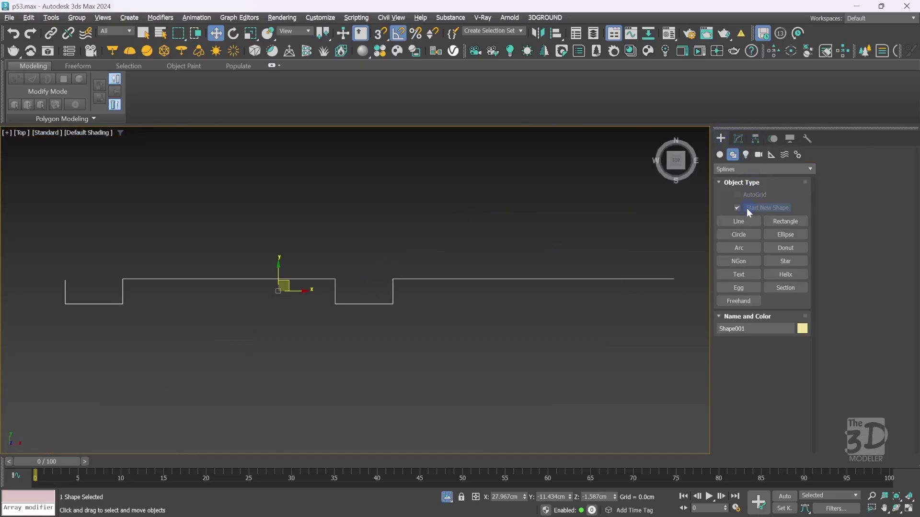
{"action": "left_click", "coordinate": [740, 221]}
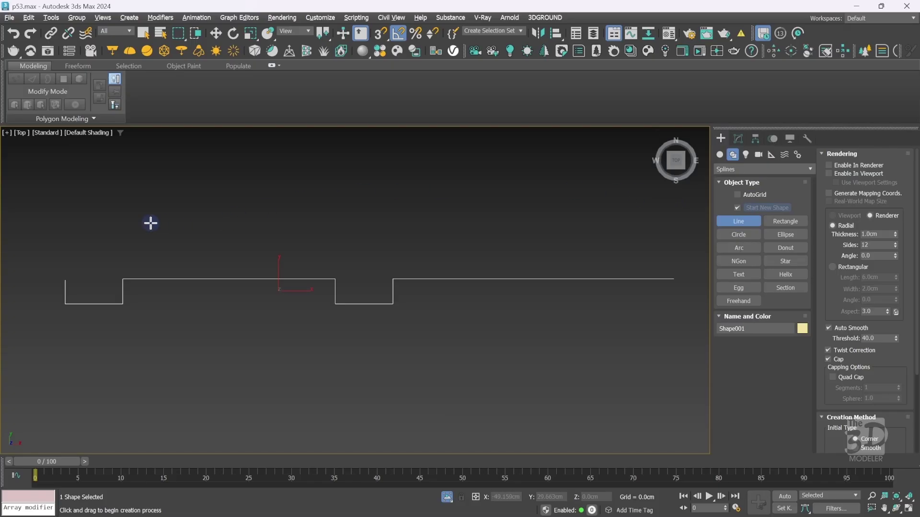
{"action": "key", "text": "s"}
{"action": "left_click", "coordinate": [71, 271]}
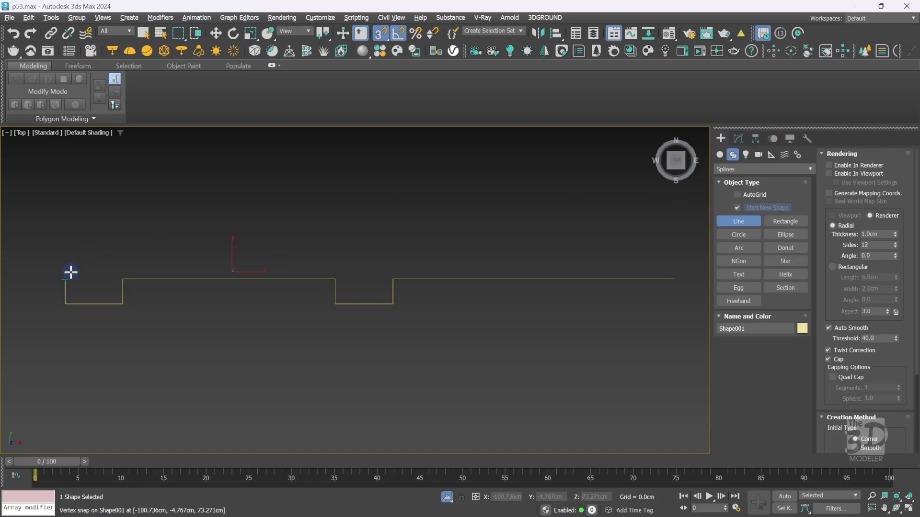
{"action": "left_click", "coordinate": [60, 304]}
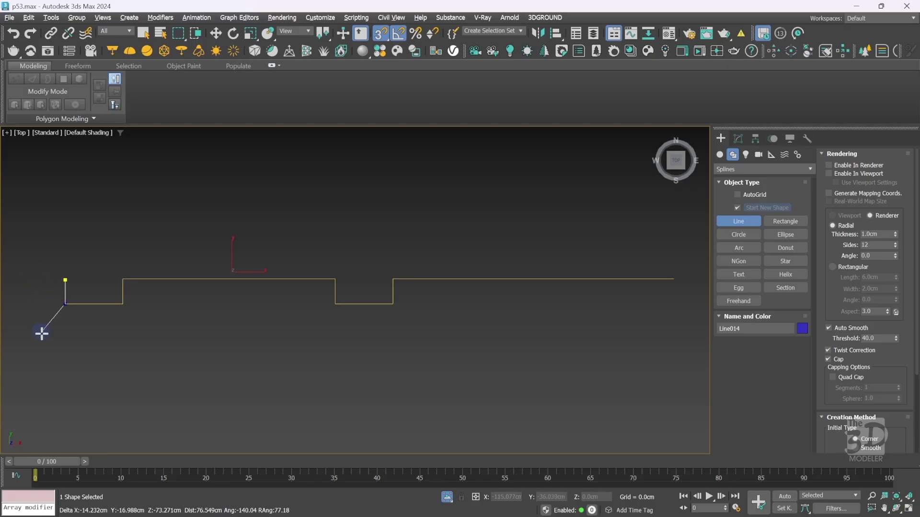
{"action": "left_click", "coordinate": [126, 305]}
{"action": "left_click", "coordinate": [123, 278]}
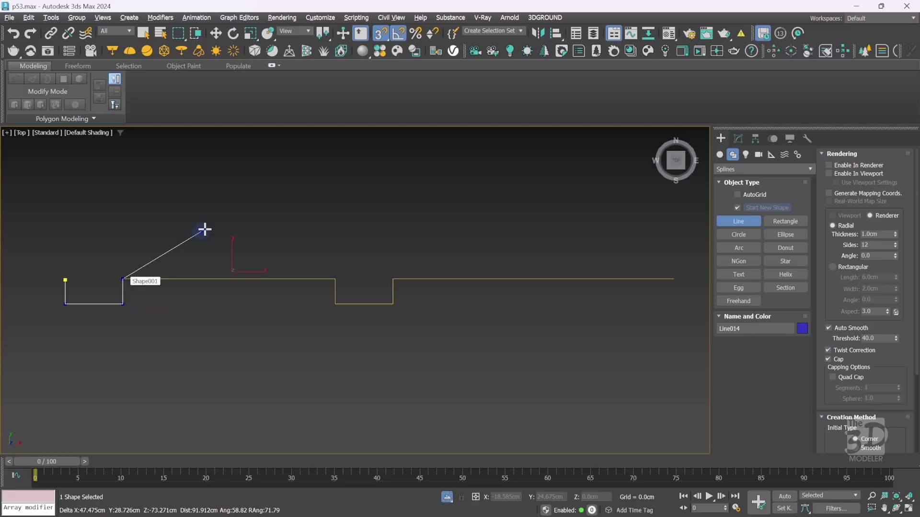
Continue the snapped line along the wall, around the second pillar base's corners, and end it at the path's far end by the facade pillar.
{"action": "left_click", "coordinate": [336, 275]}
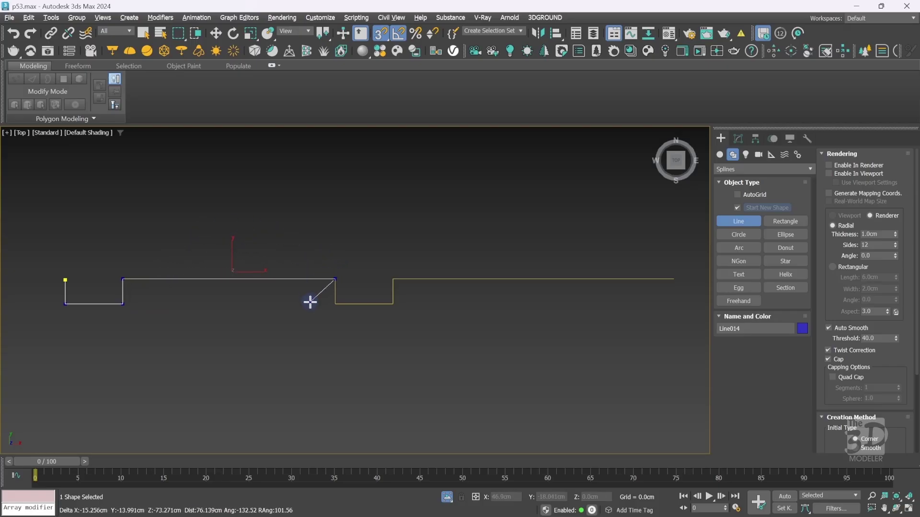
{"action": "left_click", "coordinate": [335, 304]}
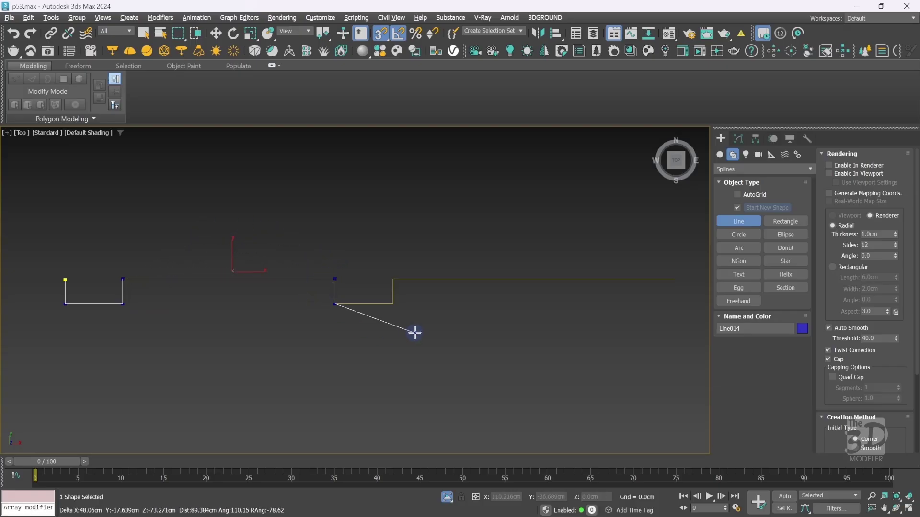
{"action": "left_click", "coordinate": [393, 303]}
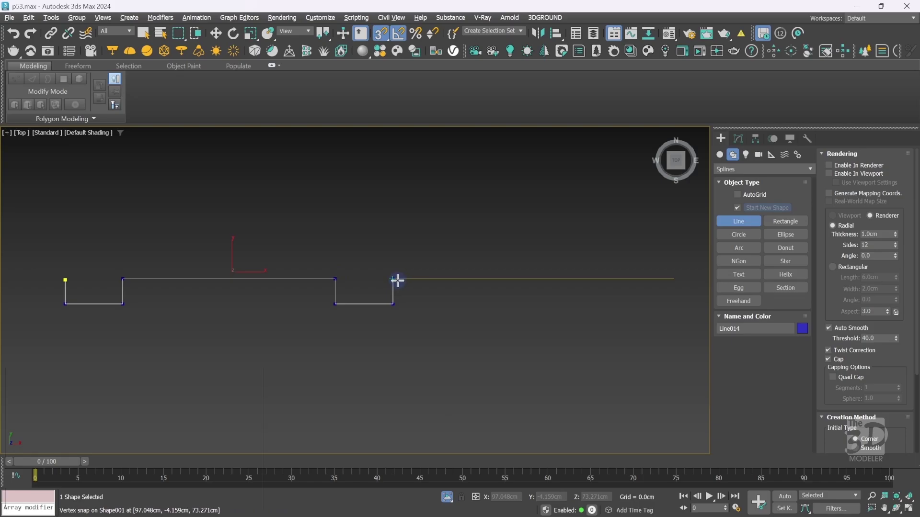
{"action": "left_click", "coordinate": [393, 279]}
{"action": "left_click", "coordinate": [667, 277]}
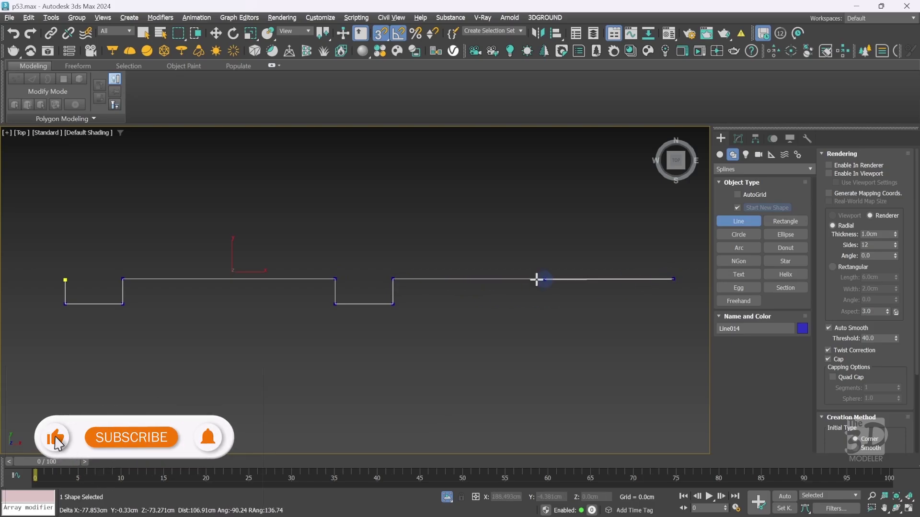
{"action": "right_click", "coordinate": [462, 259]}
Delete the extracted edge shape, bring back the whole facade in perspective and select the retraced line on top of the wall.
{"action": "key", "text": "p"}
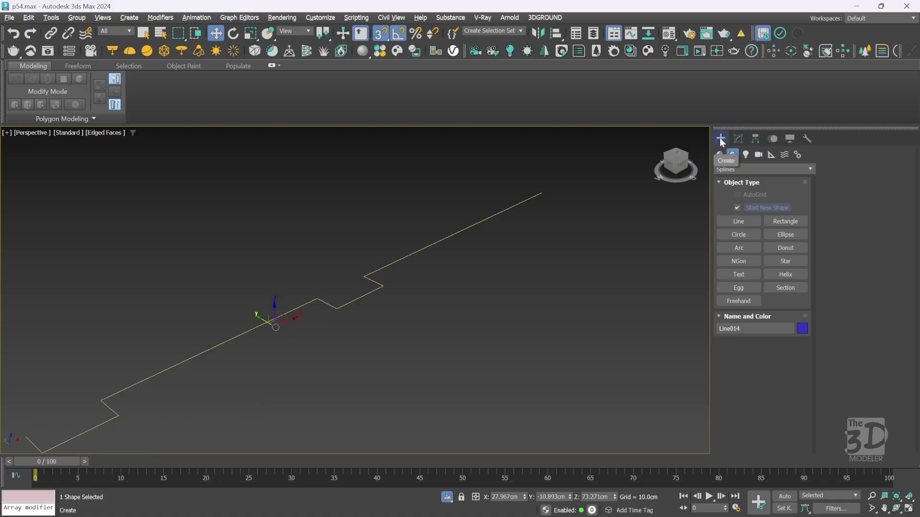
{"action": "key", "text": "ctrl+z"}
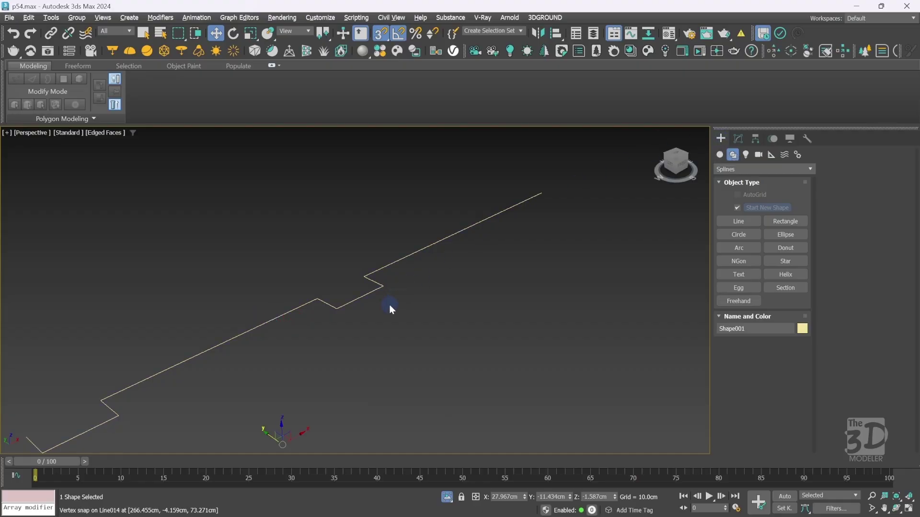
{"action": "key", "text": "Delete"}
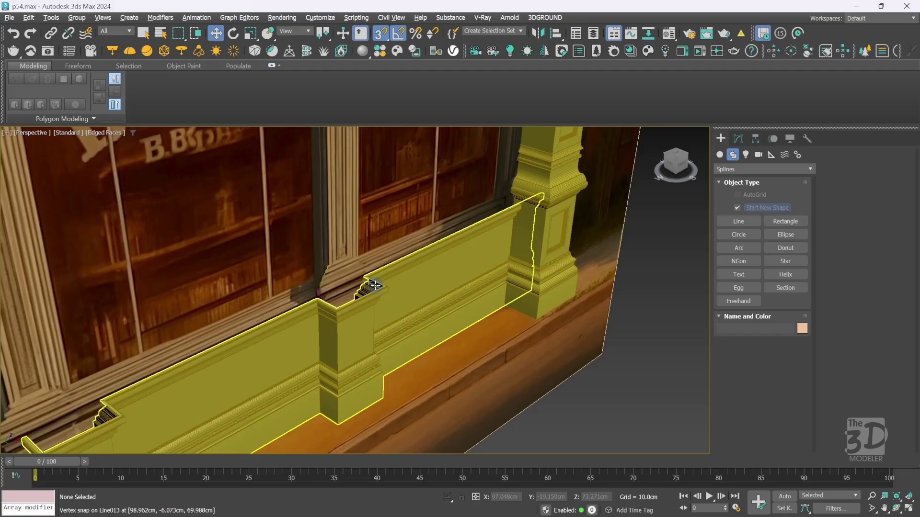
{"action": "left_click", "coordinate": [375, 285]}
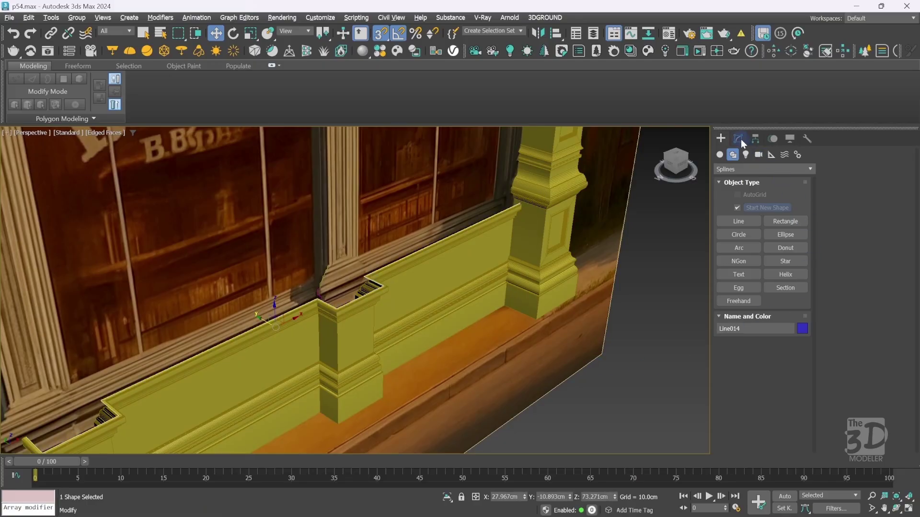
Apply a Classic Bevel Profile modifier to the retraced line, picking the existing molding shape Line012 as its profile.
{"action": "left_click", "coordinate": [740, 139]}
{"action": "left_click", "coordinate": [744, 168]}
{"action": "type", "text": "b"}
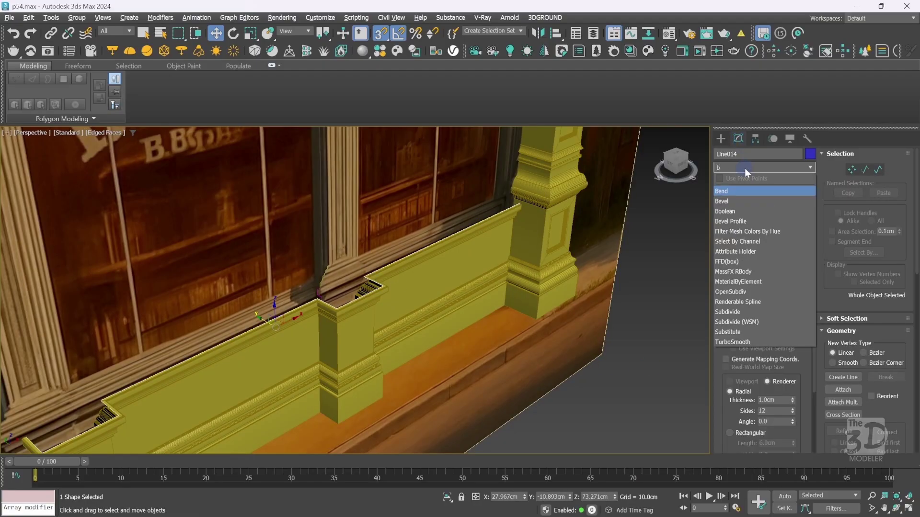
{"action": "type", "text": "e"}
{"action": "left_click", "coordinate": [743, 209]}
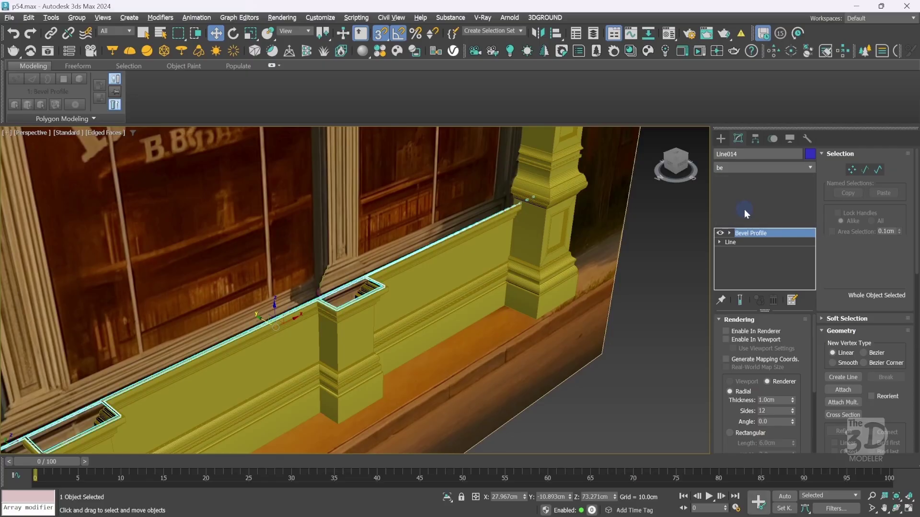
{"action": "left_click", "coordinate": [748, 340]}
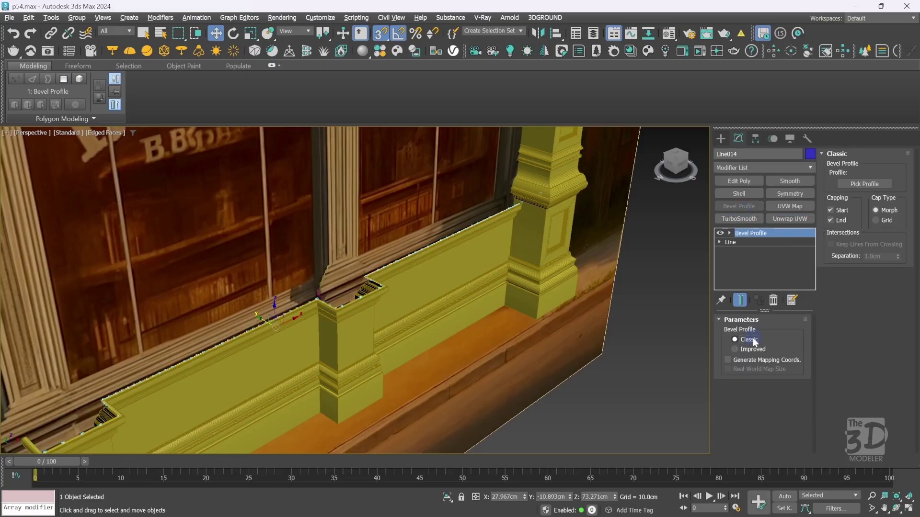
{"action": "left_click", "coordinate": [872, 183]}
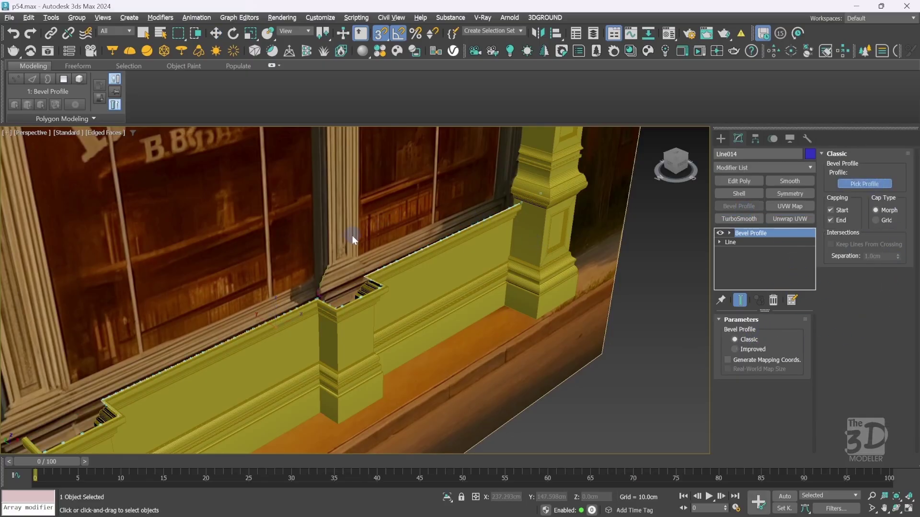
{"action": "left_click", "coordinate": [327, 271]}
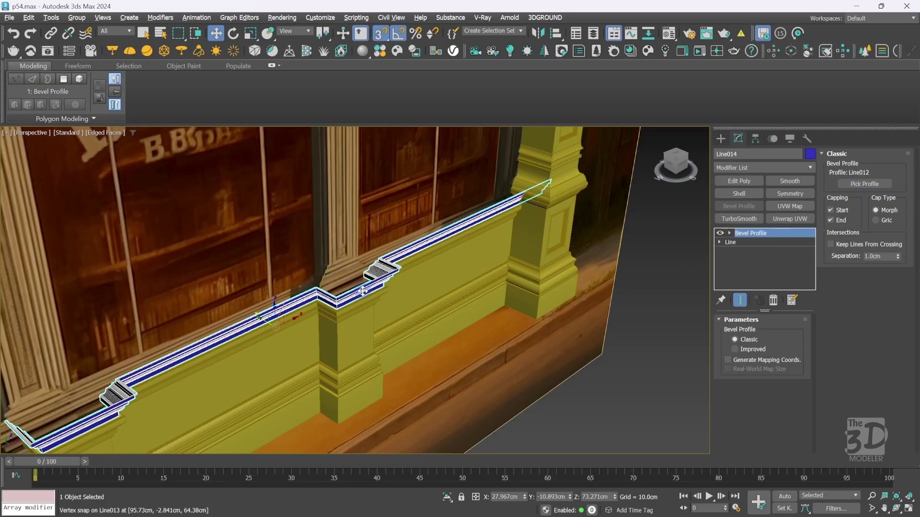
Rotate the Bevel Profile gizmo in the front view to turn the molding's profile around so it slopes inward above the wall.
{"action": "key", "text": "f"}
{"action": "key", "text": "z"}
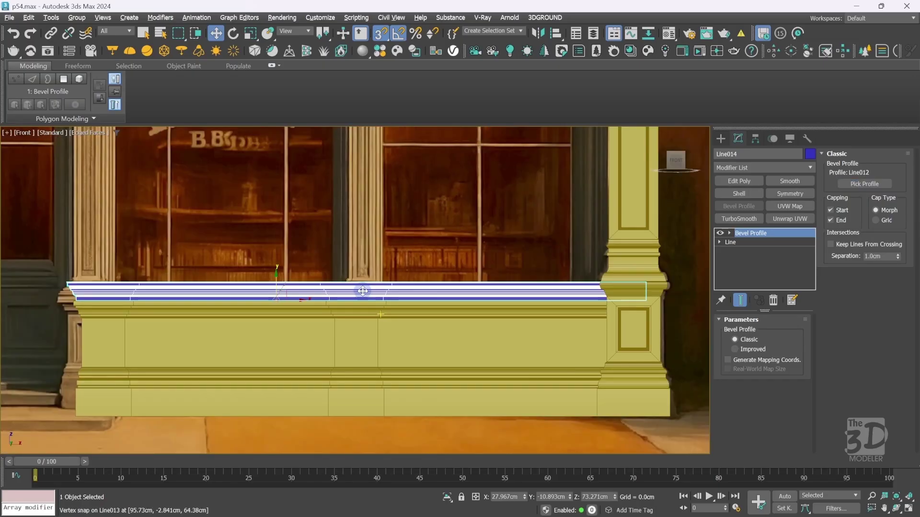
{"action": "key", "text": "1"}
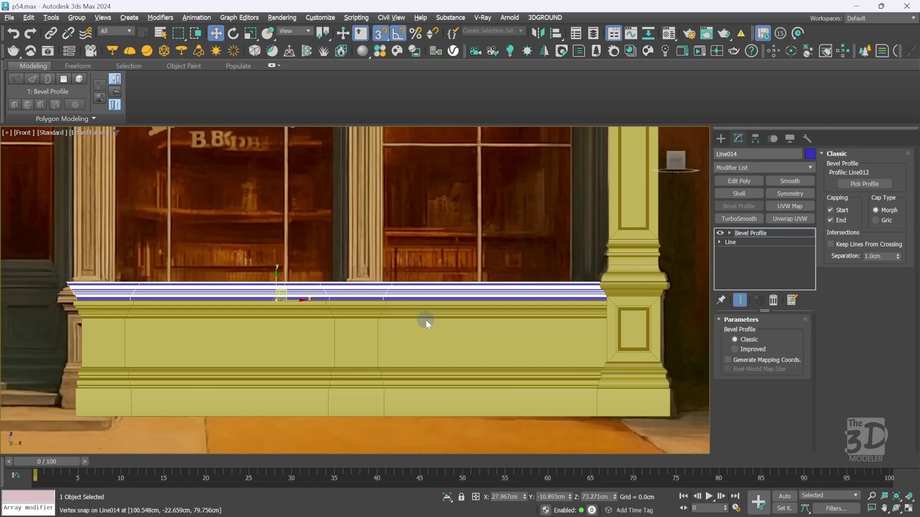
{"action": "key", "text": "e"}
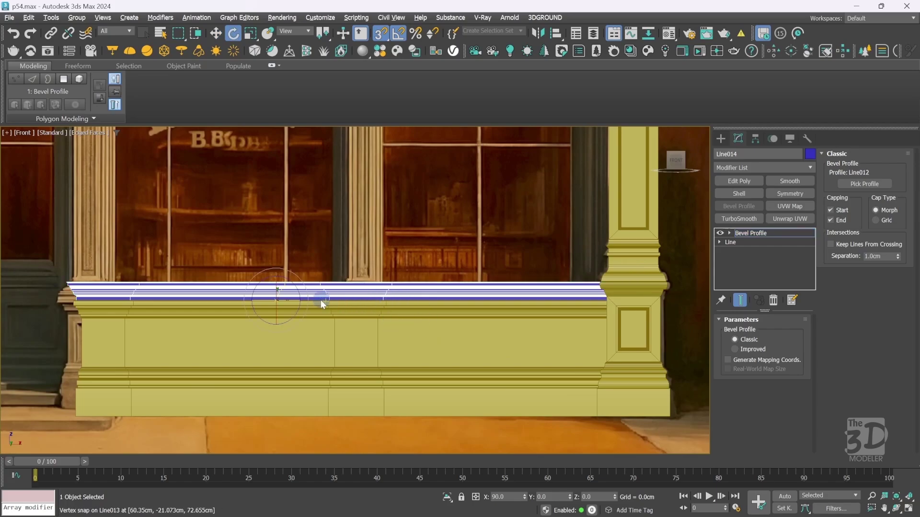
{"action": "left_click_drag", "start_coordinate": [287, 299], "coordinate": [352, 301]}
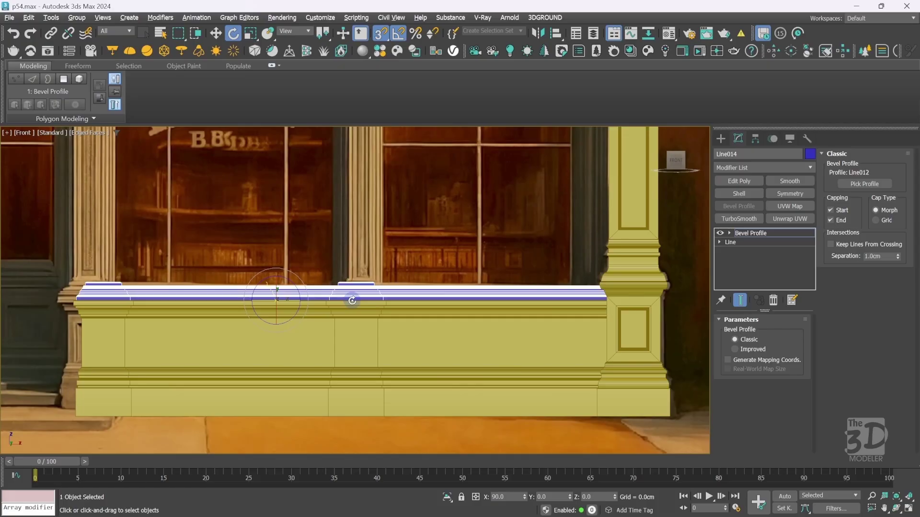
{"action": "key", "text": "p"}
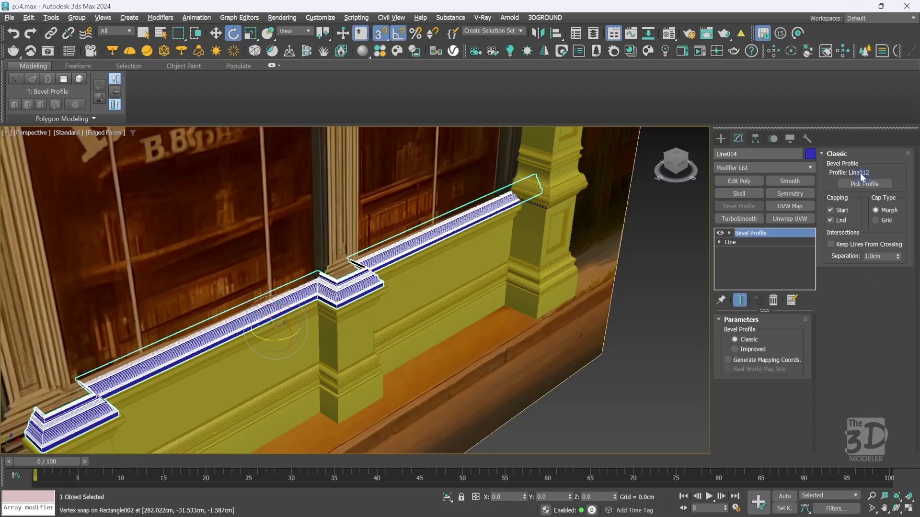
Change the new top molding's object color to the olive yellow used on the rest of the facade.
{"action": "left_click", "coordinate": [811, 155]}
{"action": "left_click", "coordinate": [401, 254]}
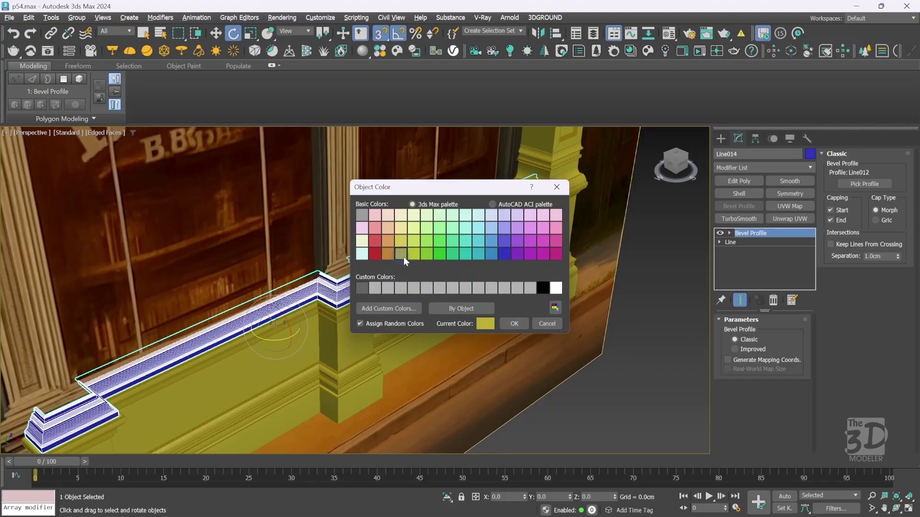
{"action": "left_click", "coordinate": [514, 323]}
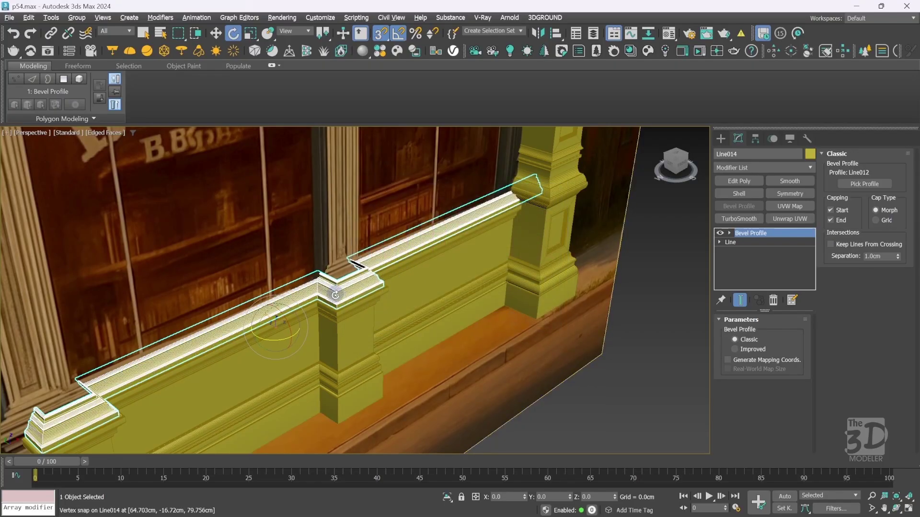
Select the wall together with its top molding and, with snapping off, move both slightly forward from the reference image.
{"action": "left_click", "coordinate": [351, 337], "text": "ctrl"}
{"action": "key", "text": "w"}
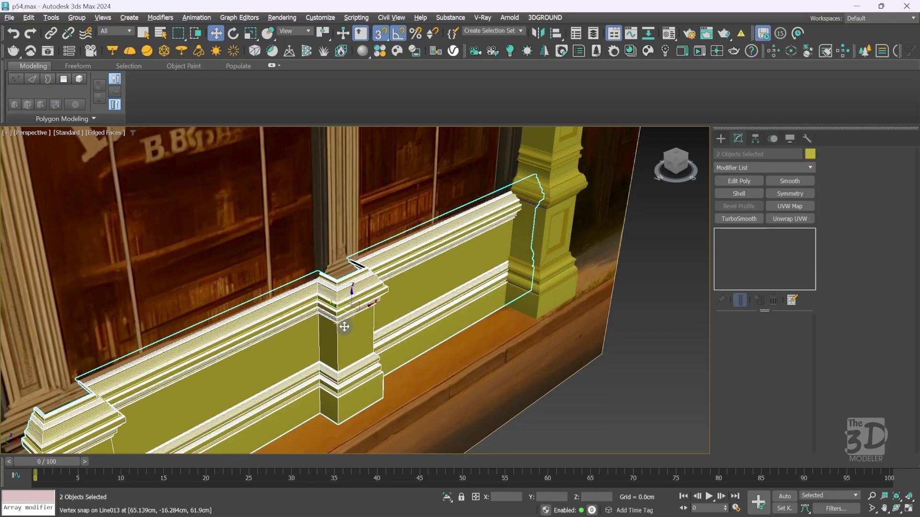
{"action": "key", "text": "s"}
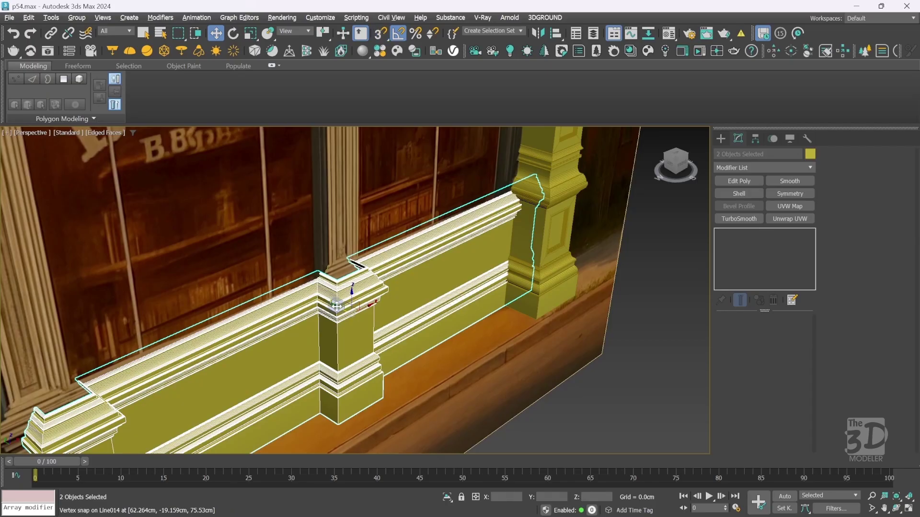
{"action": "left_click_drag", "start_coordinate": [337, 305], "coordinate": [343, 309]}
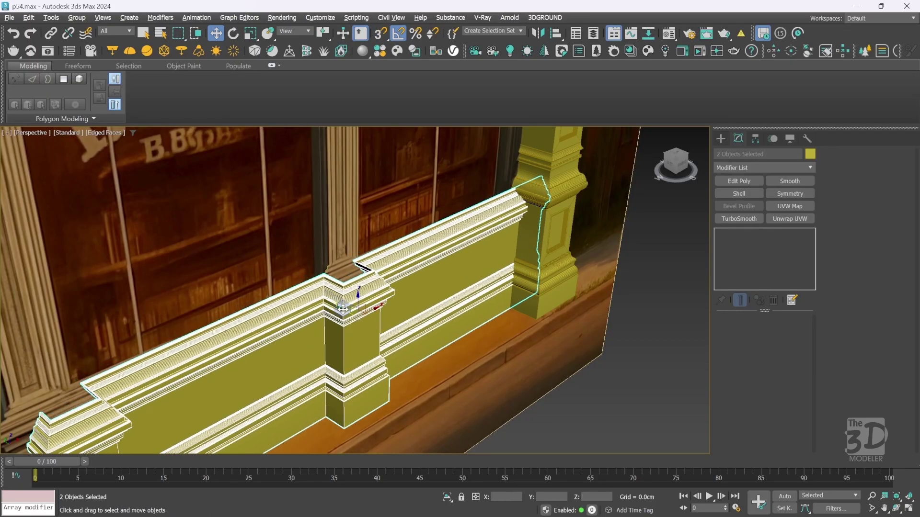
{"action": "key", "text": "F4"}
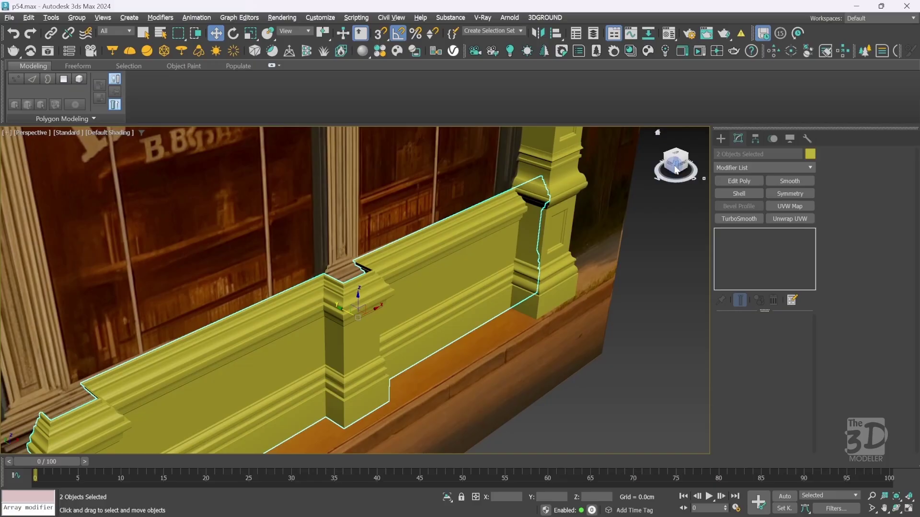
{"action": "middle_click_drag", "start_coordinate": [351, 338], "coordinate": [351, 339], "text": "alt"}
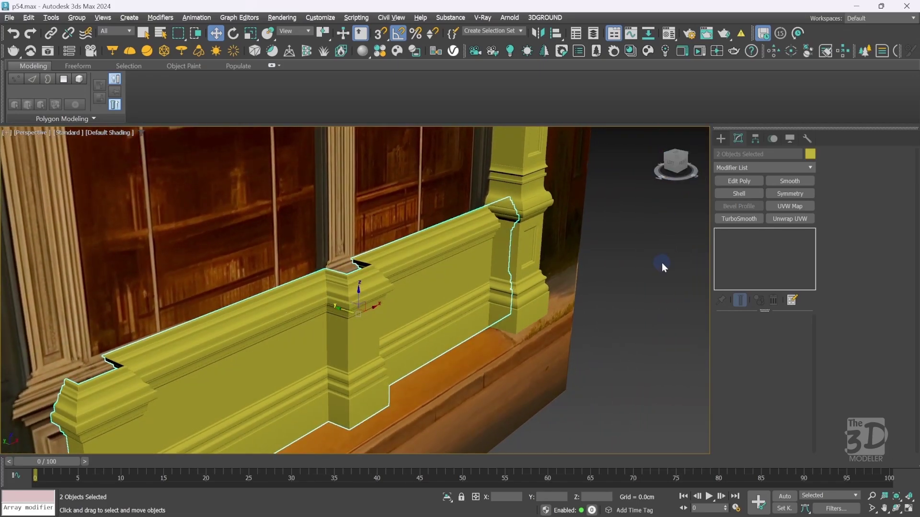
Isolate the reference image plane in the front view to examine the uncovered storefront, and bring the modeled facade back.
{"action": "key", "text": "f"}
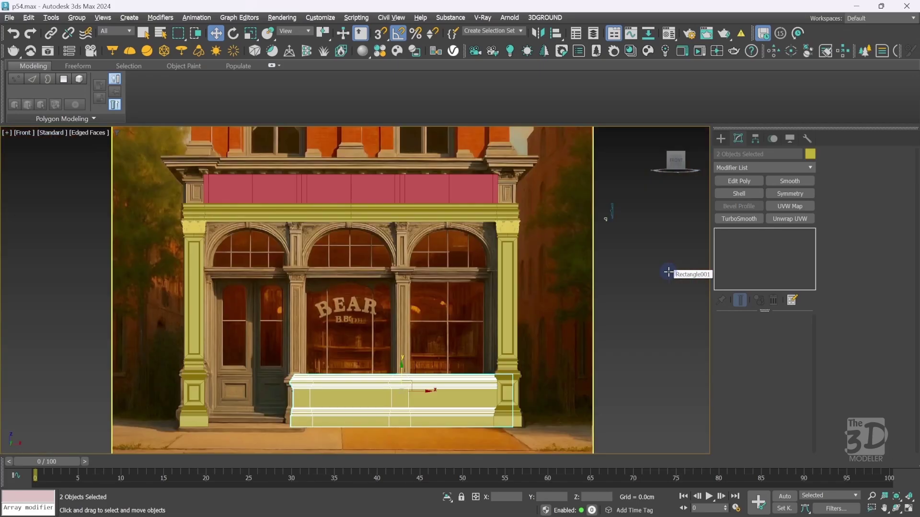
{"action": "key", "text": "z"}
{"action": "left_click", "coordinate": [619, 387]}
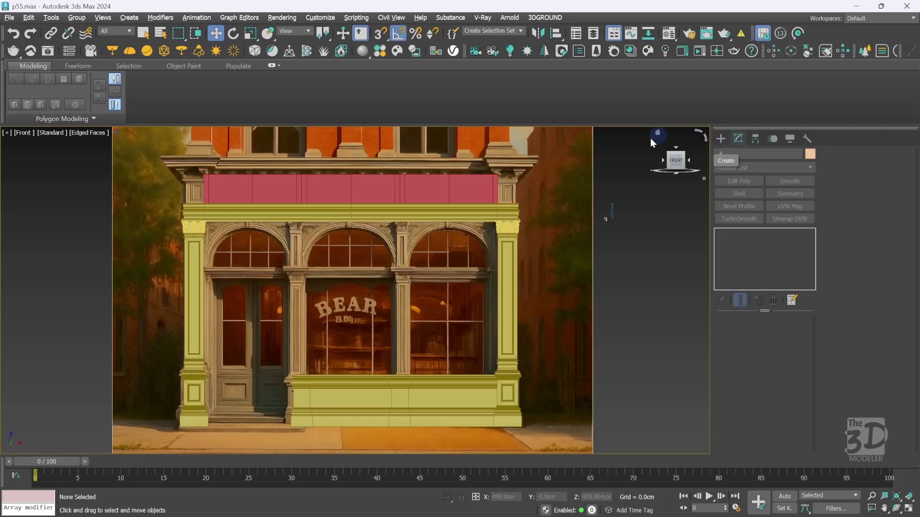
{"action": "left_click", "coordinate": [532, 232]}
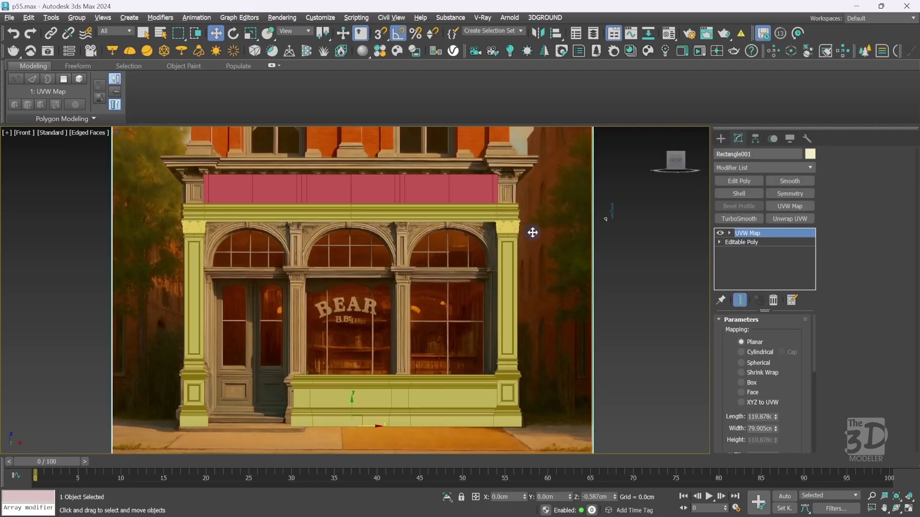
{"action": "key", "text": "alt+q"}
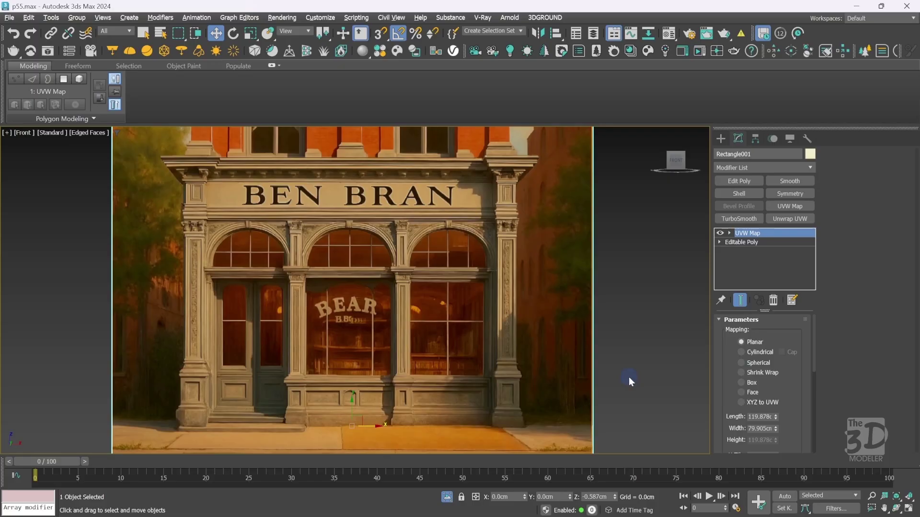
{"action": "left_click", "coordinate": [451, 497]}
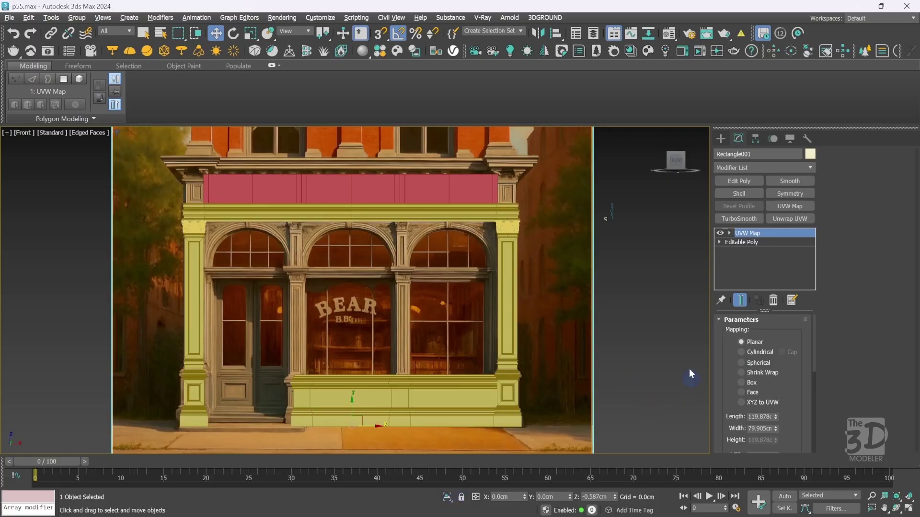
Move the far end vertex of the lower wall's base line inward to the facade pillar with snapping, and return to Edit Poly.
{"action": "left_click", "coordinate": [477, 396]}
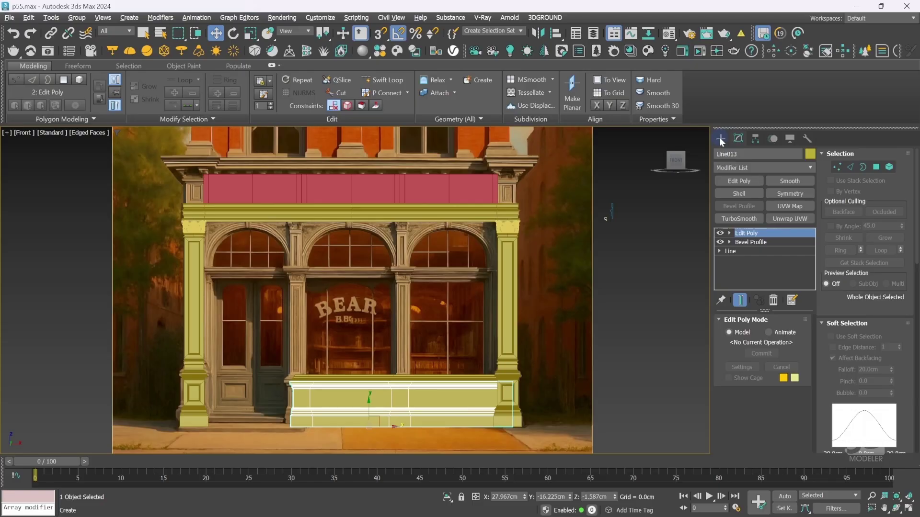
{"action": "left_click", "coordinate": [748, 250]}
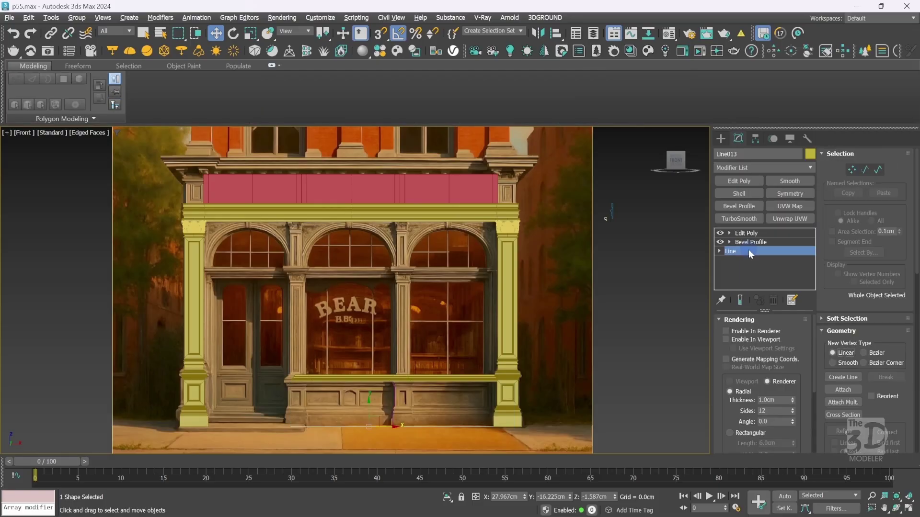
{"action": "left_click", "coordinate": [851, 170]}
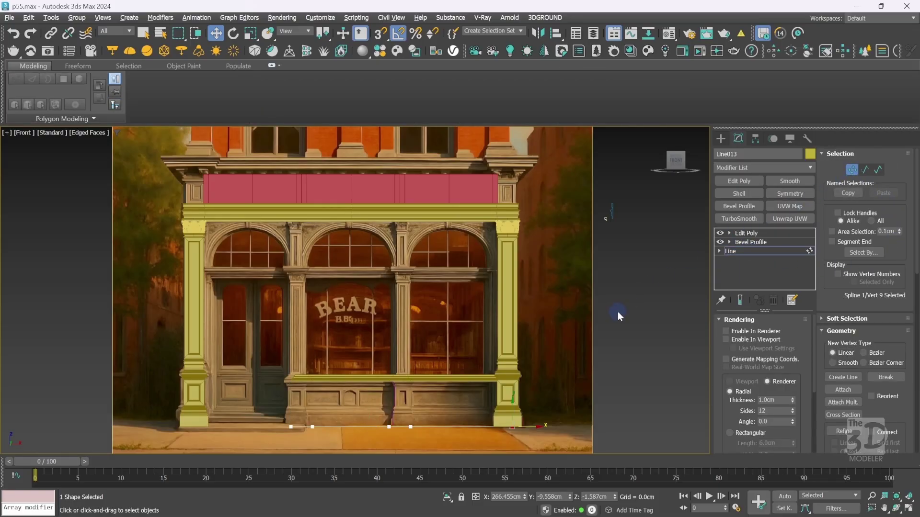
{"action": "key", "text": "s"}
{"action": "left_click_drag", "start_coordinate": [534, 426], "coordinate": [501, 402]}
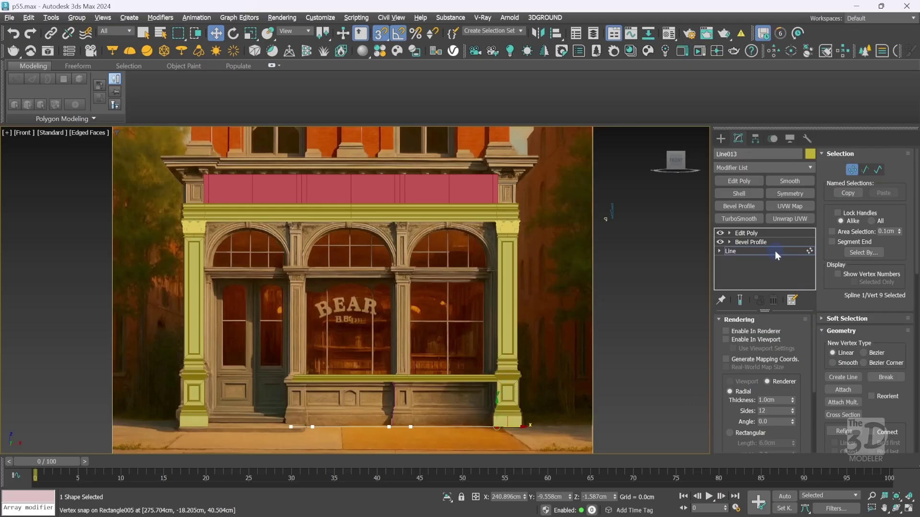
{"action": "left_click", "coordinate": [743, 233]}
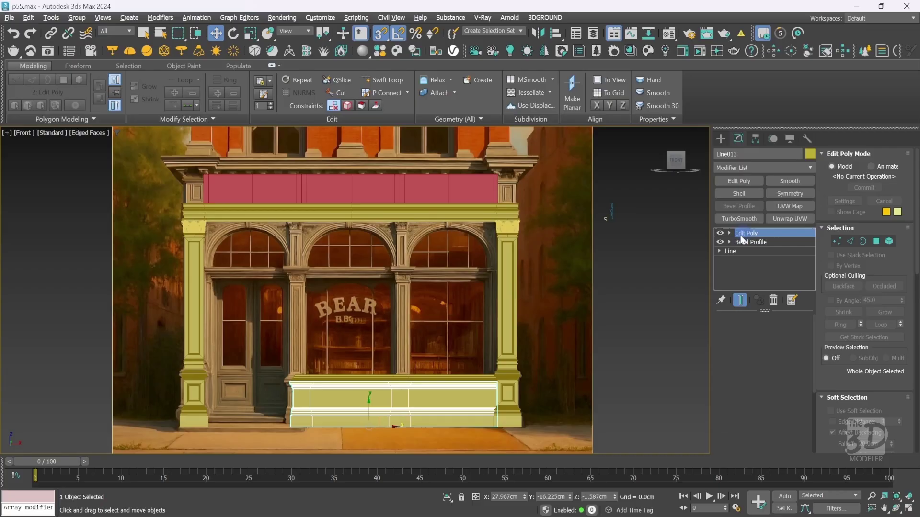
Inset the front panel polygons of both pillar bases by 6 cm.
{"action": "key", "text": "p"}
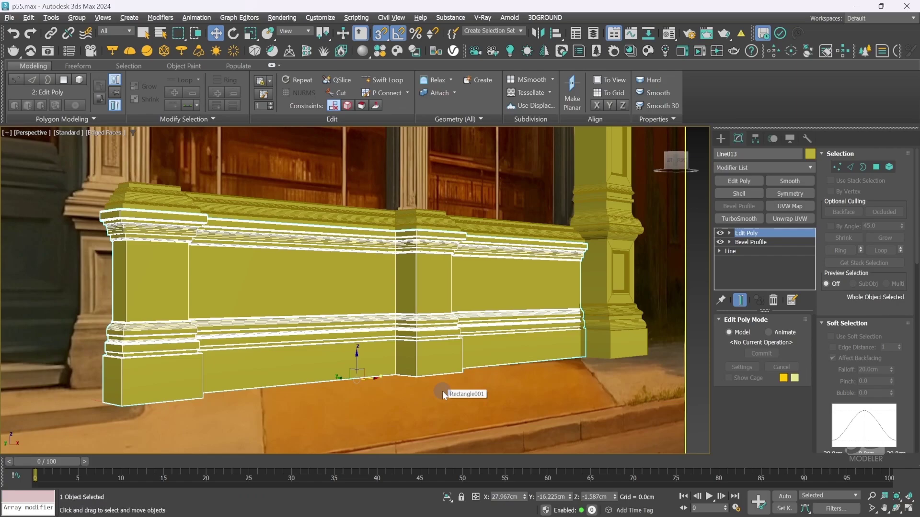
{"action": "key", "text": "4"}
{"action": "left_click", "coordinate": [154, 272]}
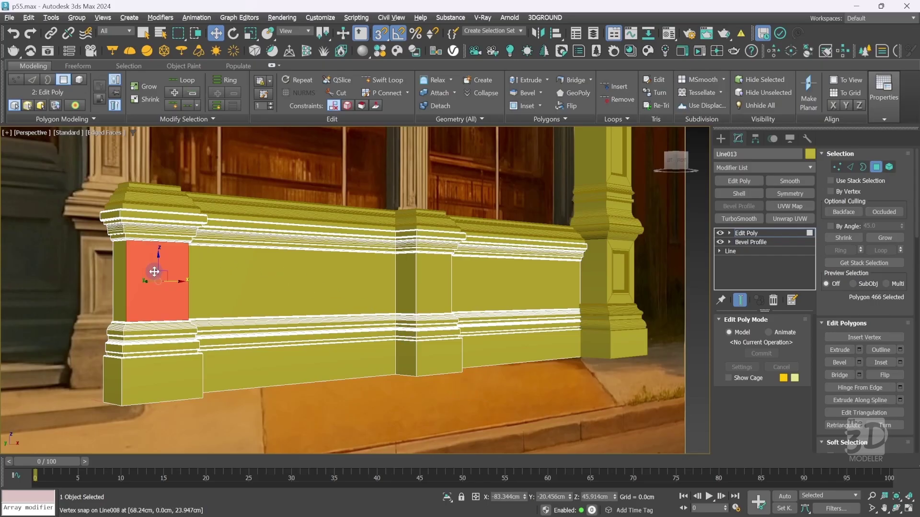
{"action": "left_click", "coordinate": [439, 289], "text": "ctrl"}
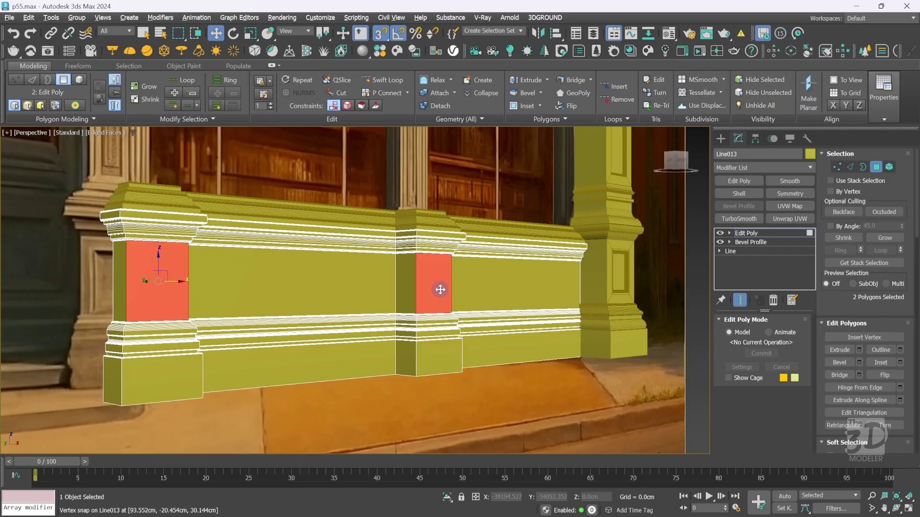
{"action": "right_click", "coordinate": [440, 289]}
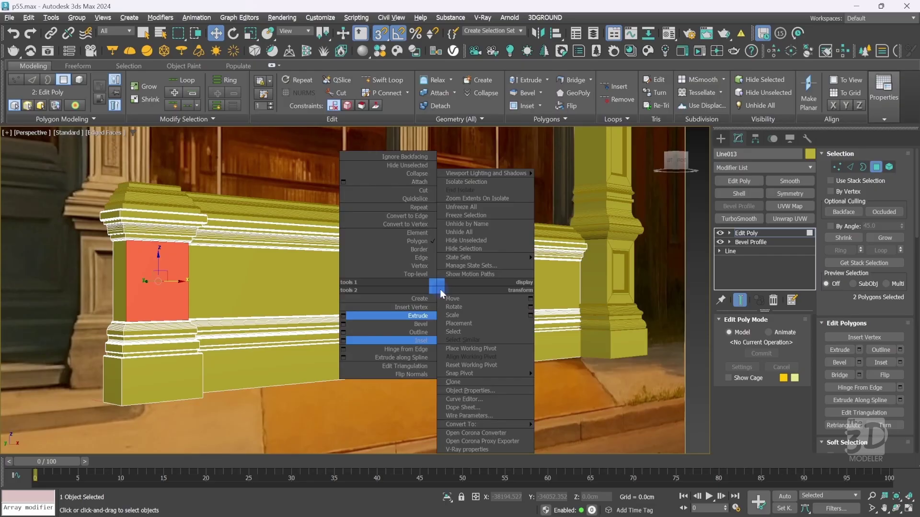
{"action": "left_click", "coordinate": [343, 340]}
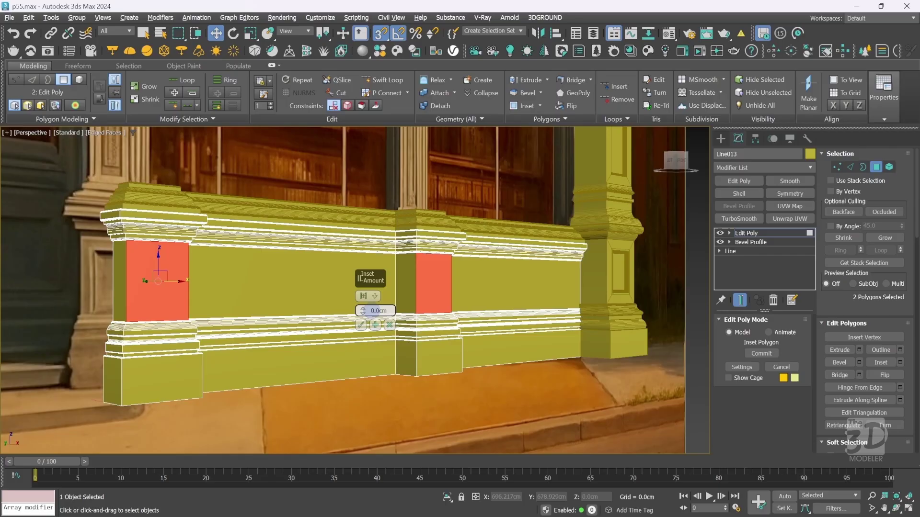
{"action": "double_click", "coordinate": [378, 310]}
{"action": "type", "text": "6"}
{"action": "key", "text": "Return"}
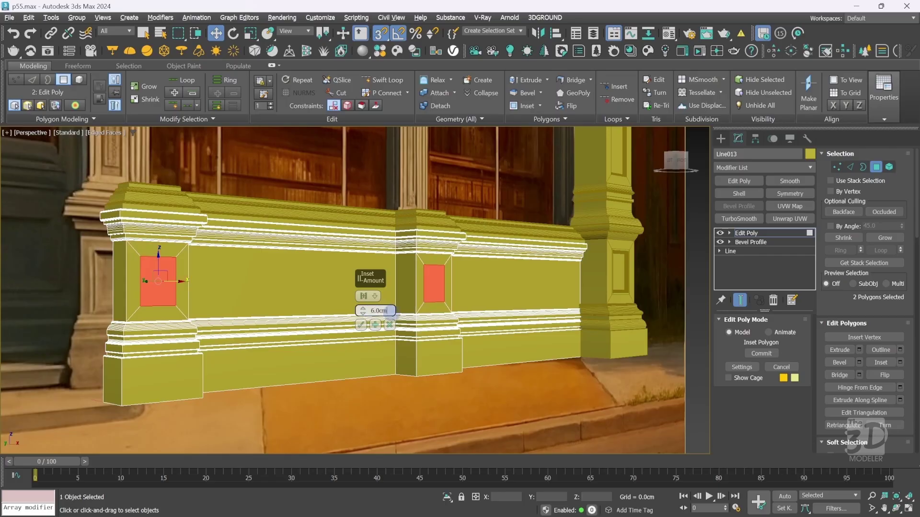
{"action": "left_click", "coordinate": [361, 325]}
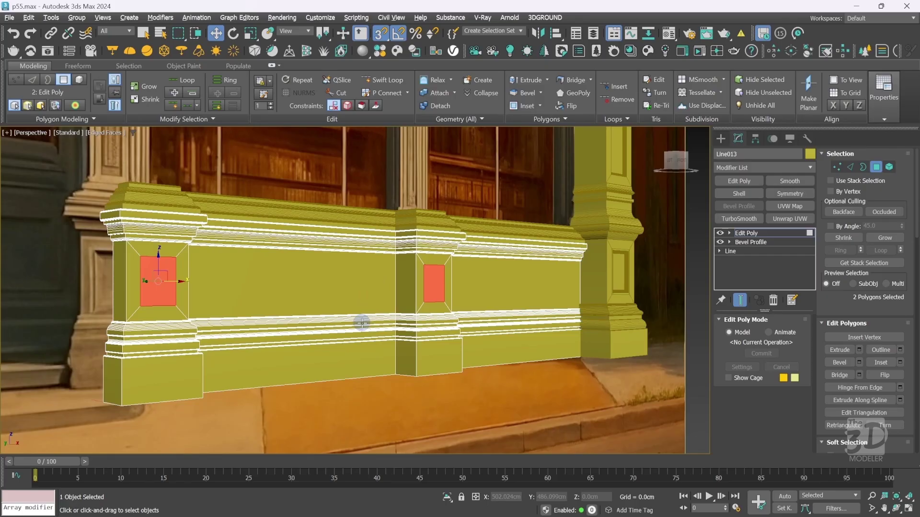
Extrude the inset panel polygons of both pillar bases by -2 cm to recess them.
{"action": "right_click", "coordinate": [361, 324]}
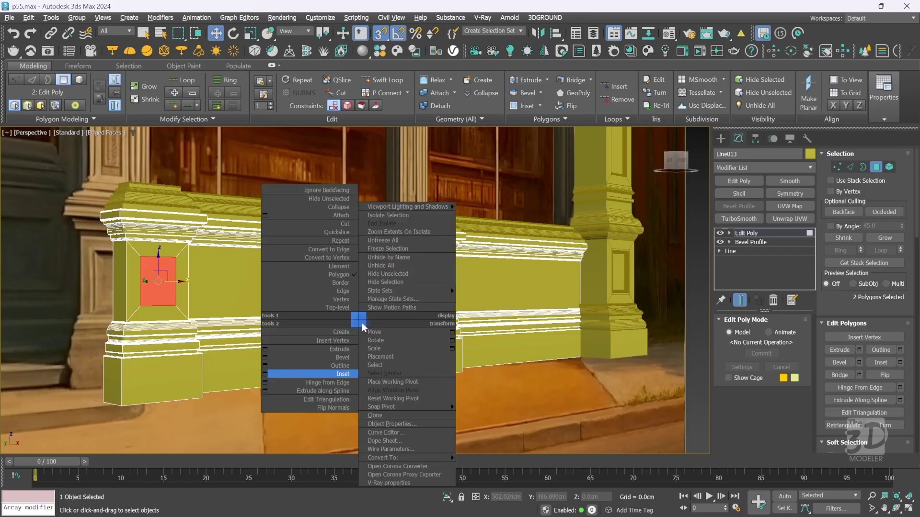
{"action": "left_click", "coordinate": [265, 350]}
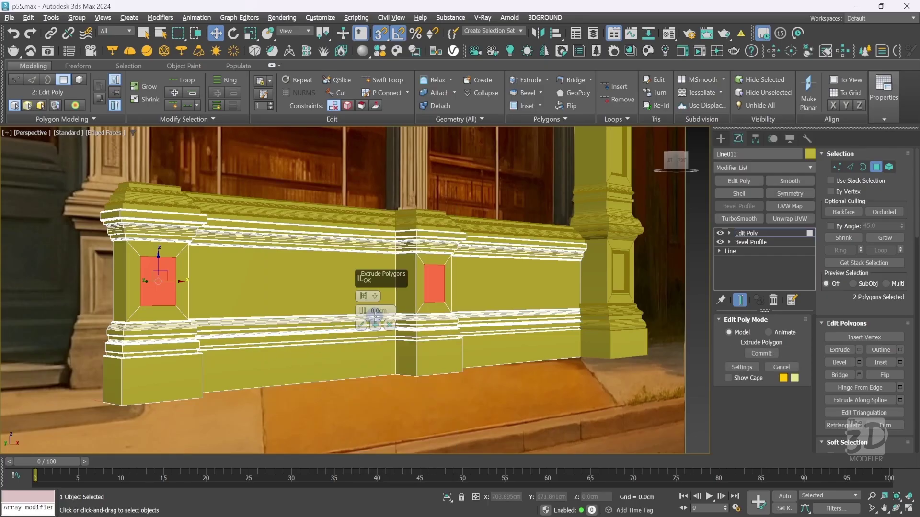
{"action": "double_click", "coordinate": [374, 310]}
{"action": "type", "text": "-2"}
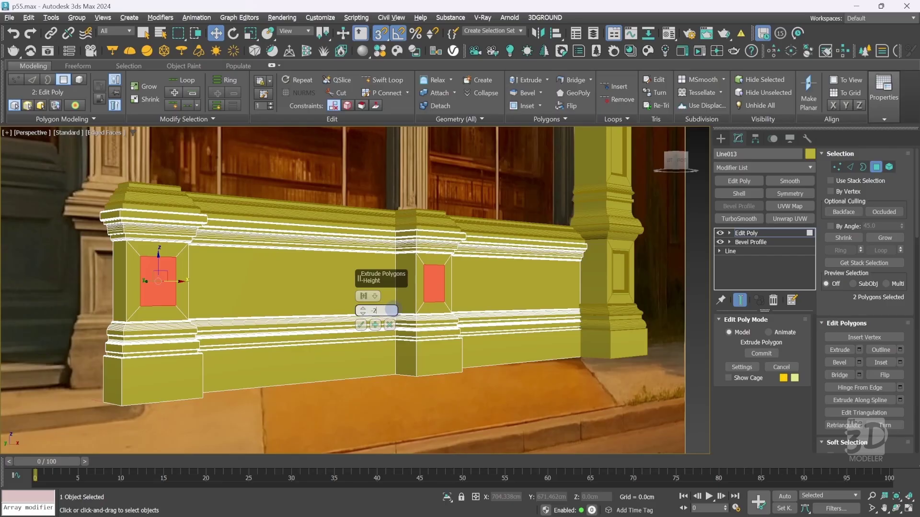
{"action": "key", "text": "Return"}
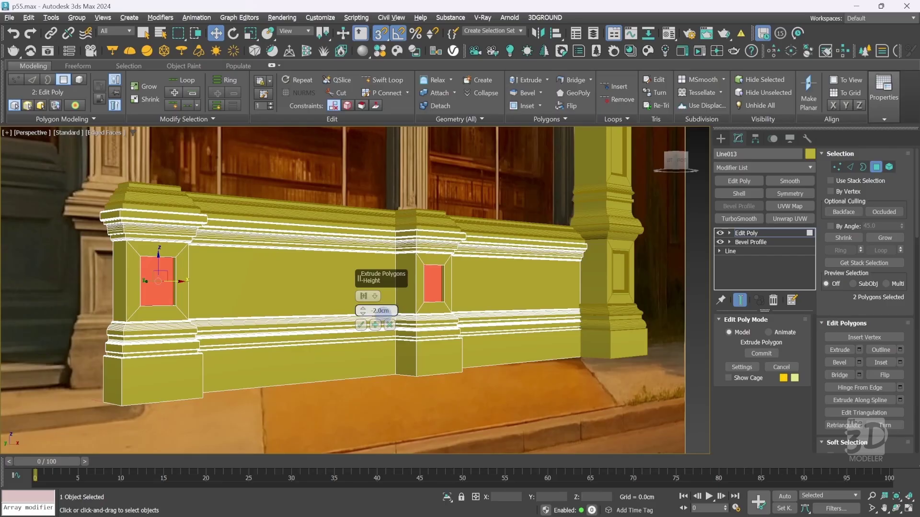
{"action": "left_click", "coordinate": [361, 325]}
Inset the two long wall panel polygons beside the middle pillar base by 5 cm.
{"action": "left_click", "coordinate": [310, 274]}
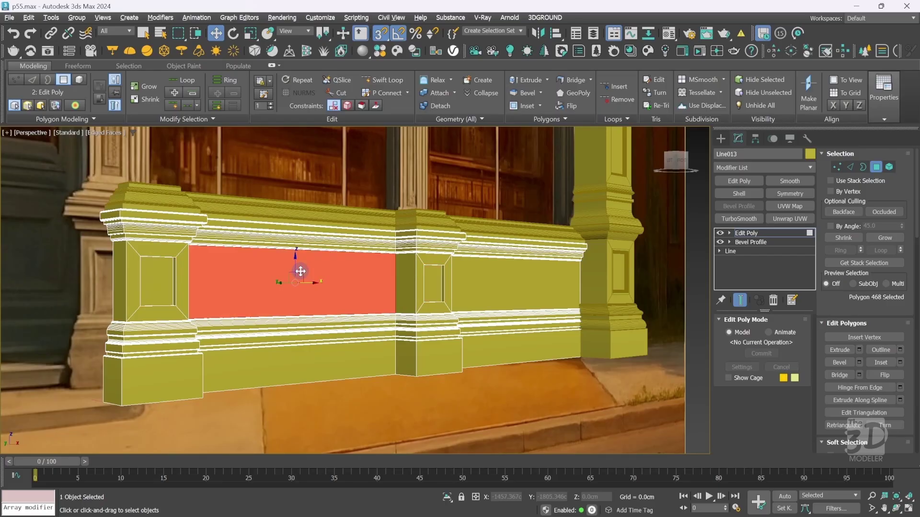
{"action": "left_click", "coordinate": [521, 284], "text": "ctrl"}
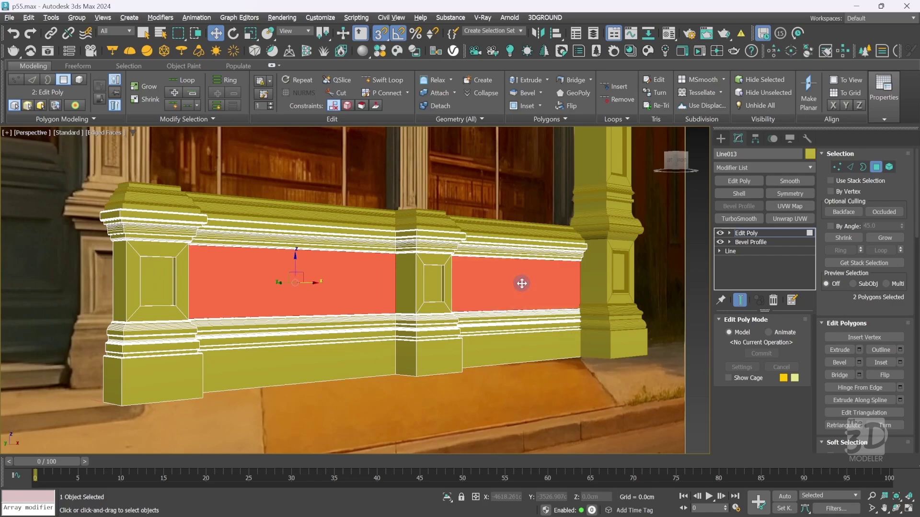
{"action": "right_click", "coordinate": [521, 283]}
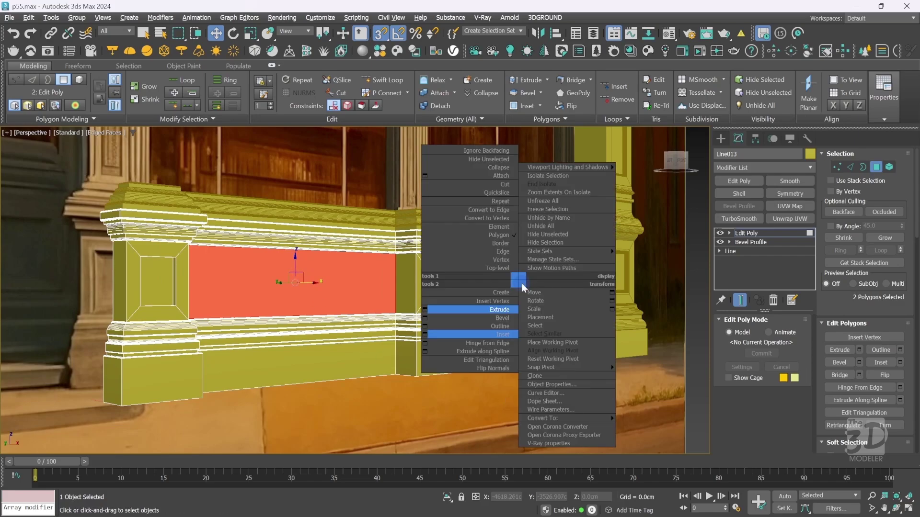
{"action": "left_click", "coordinate": [432, 335]}
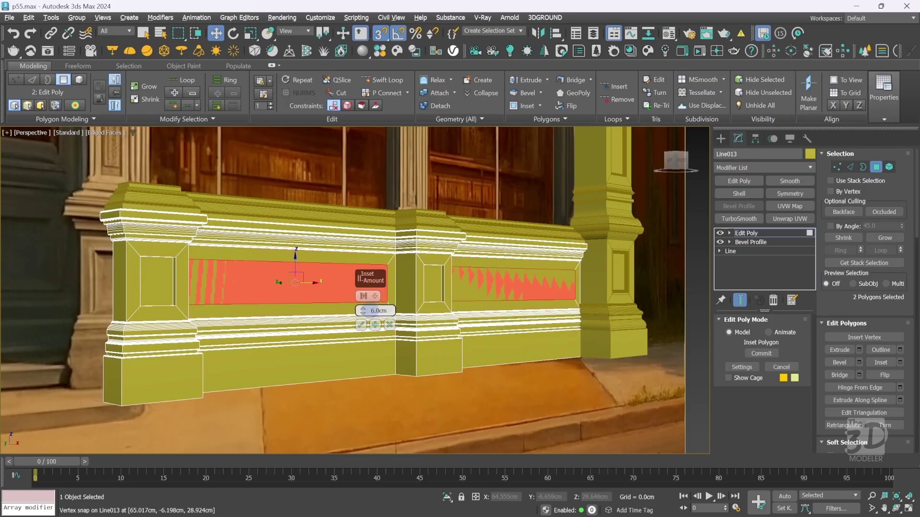
{"action": "left_click_drag", "start_coordinate": [369, 311], "coordinate": [402, 311]}
{"action": "type", "text": "5"}
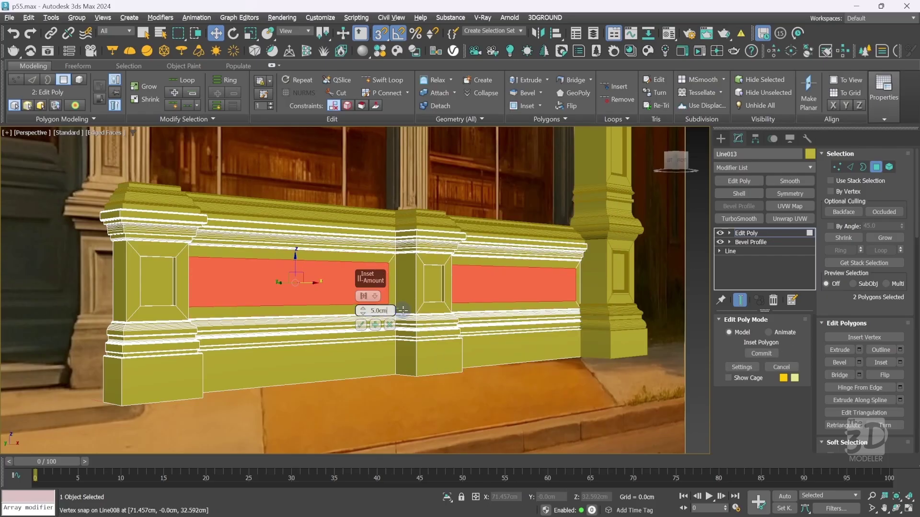
{"action": "left_click", "coordinate": [362, 326]}
{"action": "left_click", "coordinate": [362, 325]}
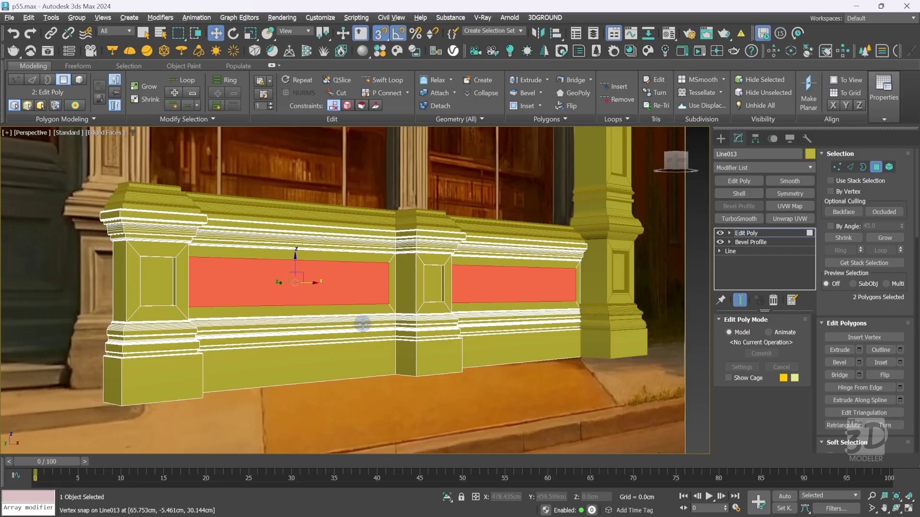
Recess the two inset wall panels with a -2 cm extrusion, leave polygon editing, and save the scene as p56.
{"action": "right_click", "coordinate": [363, 324]}
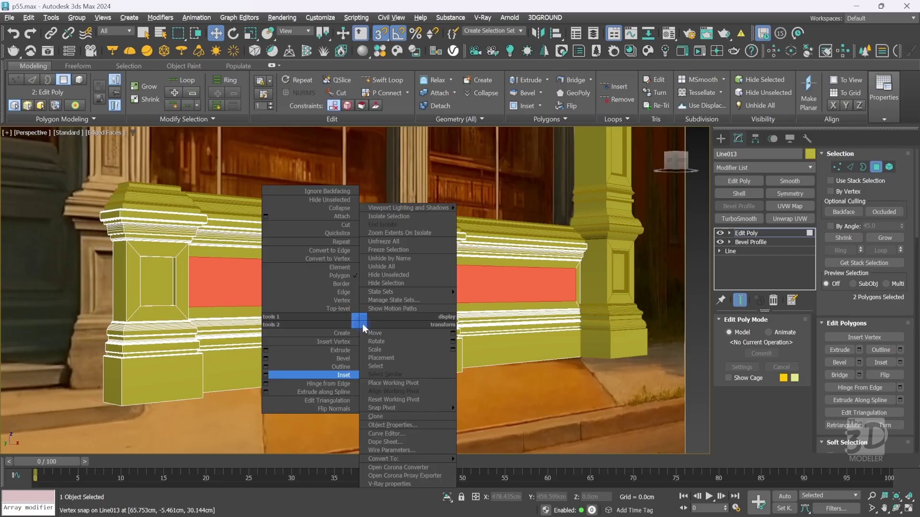
{"action": "left_click", "coordinate": [267, 352]}
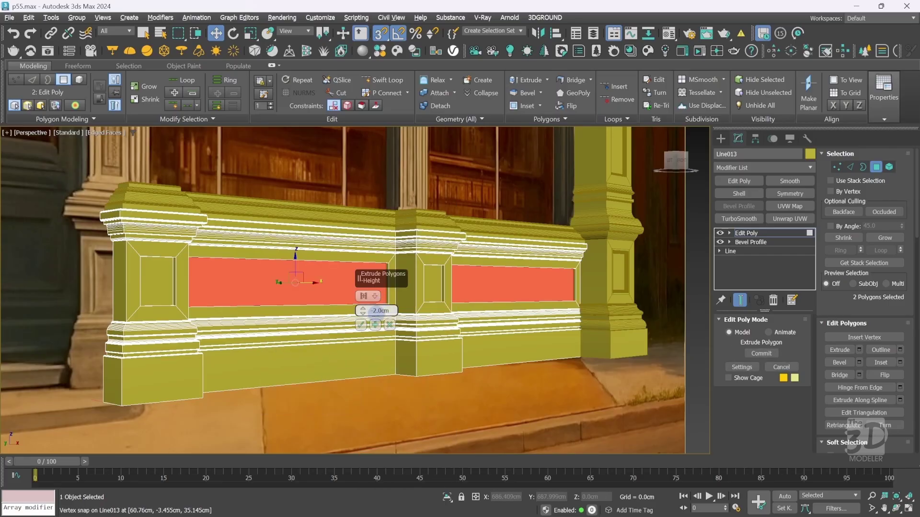
{"action": "left_click_drag", "start_coordinate": [376, 316], "coordinate": [371, 328]}
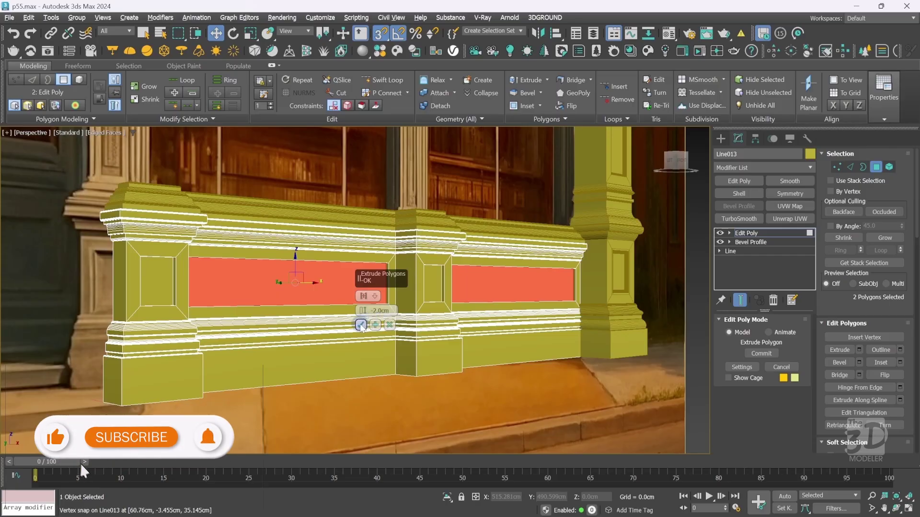
{"action": "left_click", "coordinate": [361, 326]}
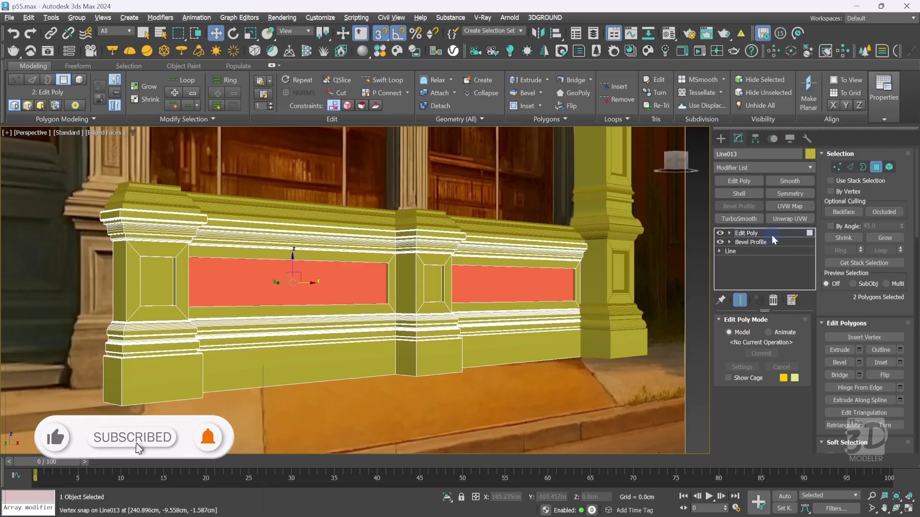
{"action": "left_click", "coordinate": [788, 233]}
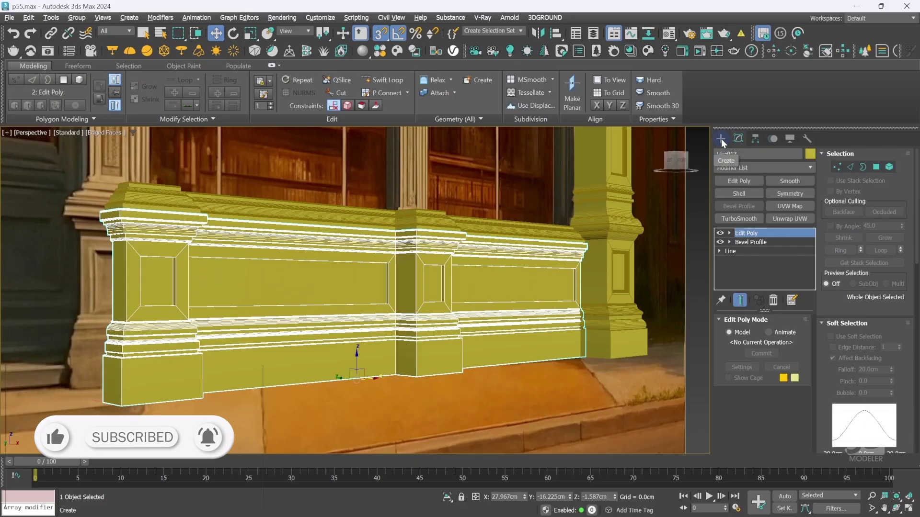
{"action": "key", "text": "ctrl+s"}
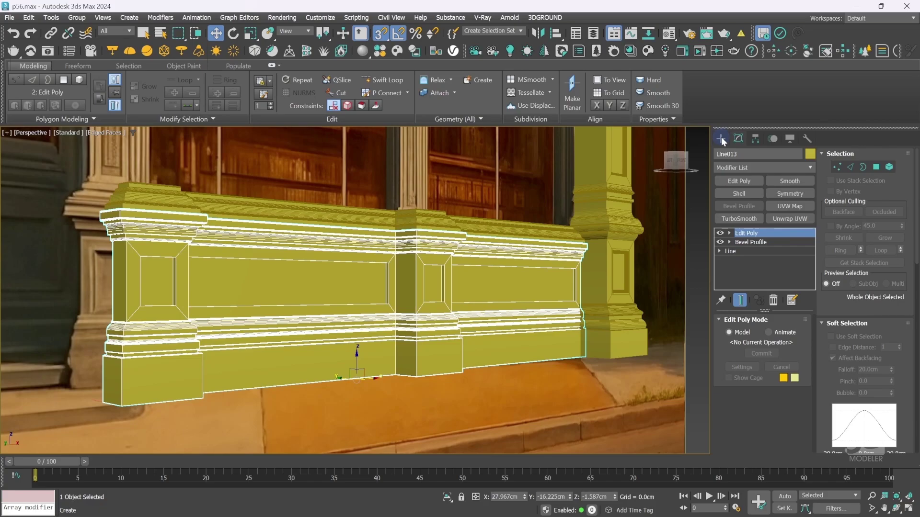
Trace the four recessed panels of the lower wall with vertex-snapped rectangle splines in the front view, and save the scene as p57.
{"action": "key", "text": "f"}
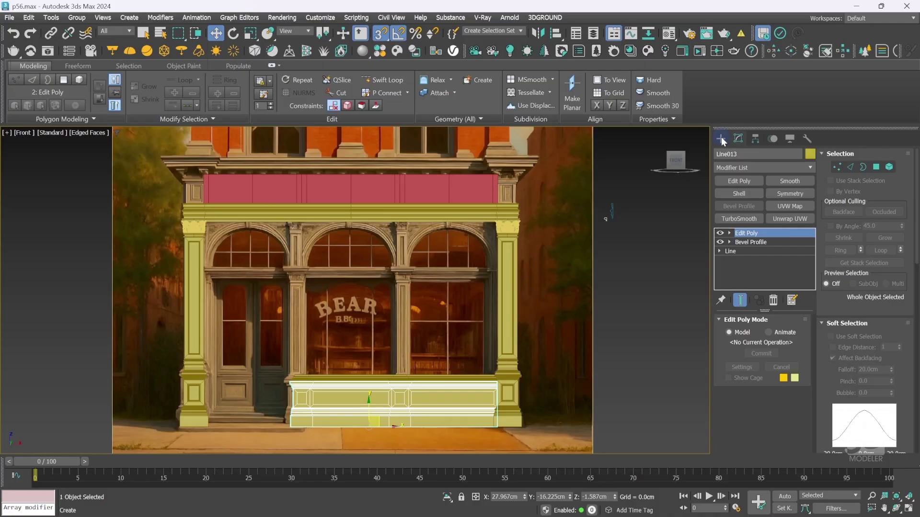
{"action": "key", "text": "z"}
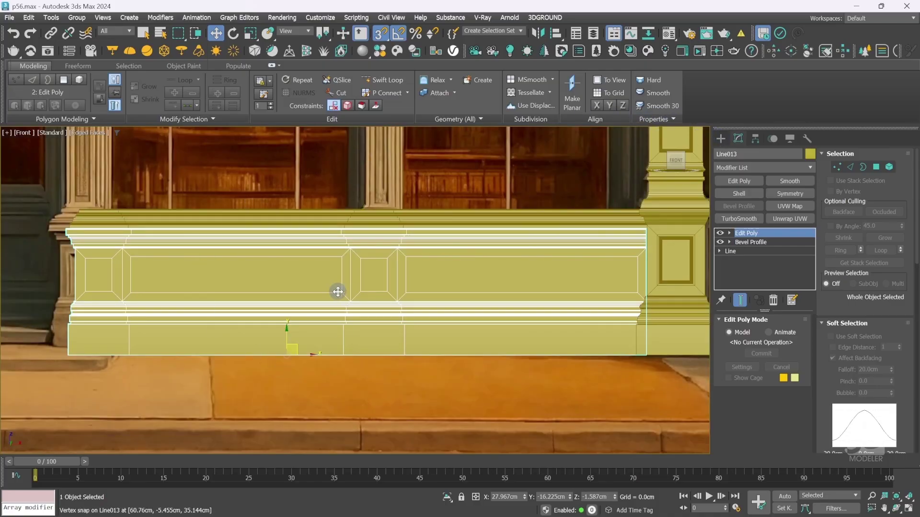
{"action": "left_click", "coordinate": [726, 141]}
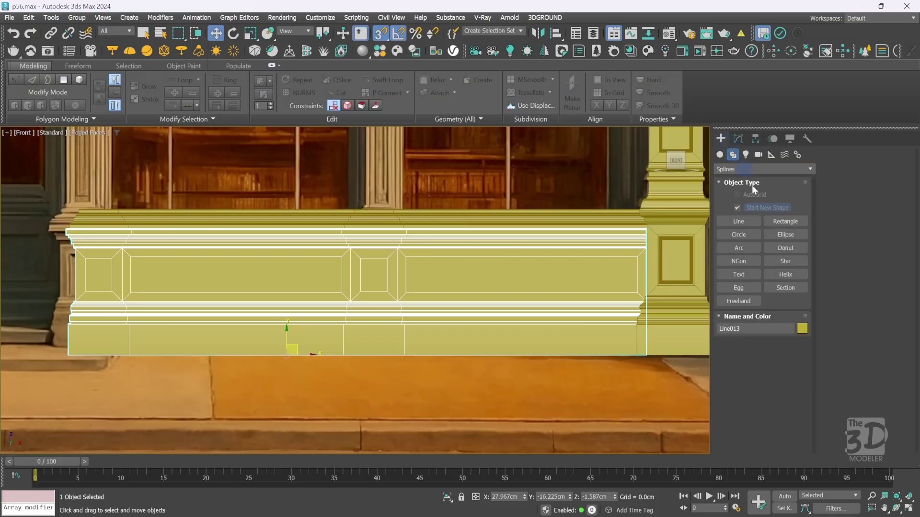
{"action": "left_click", "coordinate": [792, 224]}
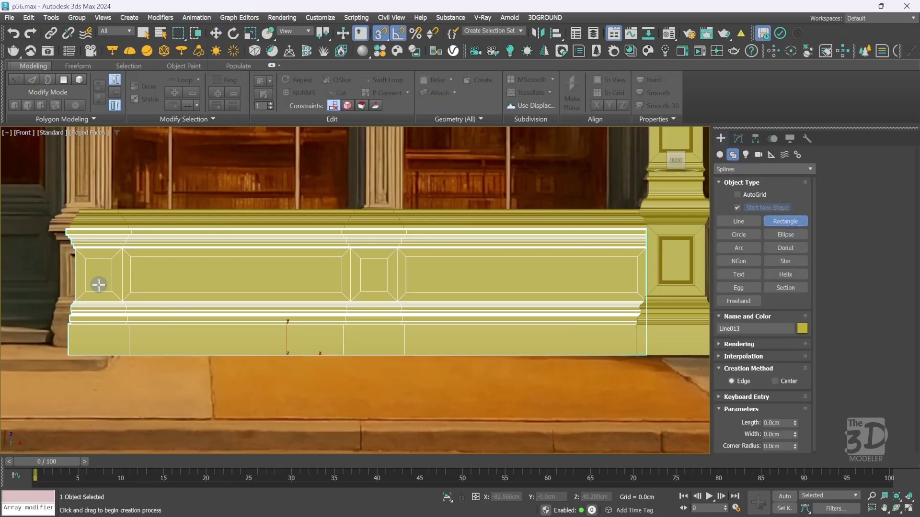
{"action": "left_click_drag", "start_coordinate": [90, 290], "coordinate": [109, 259]}
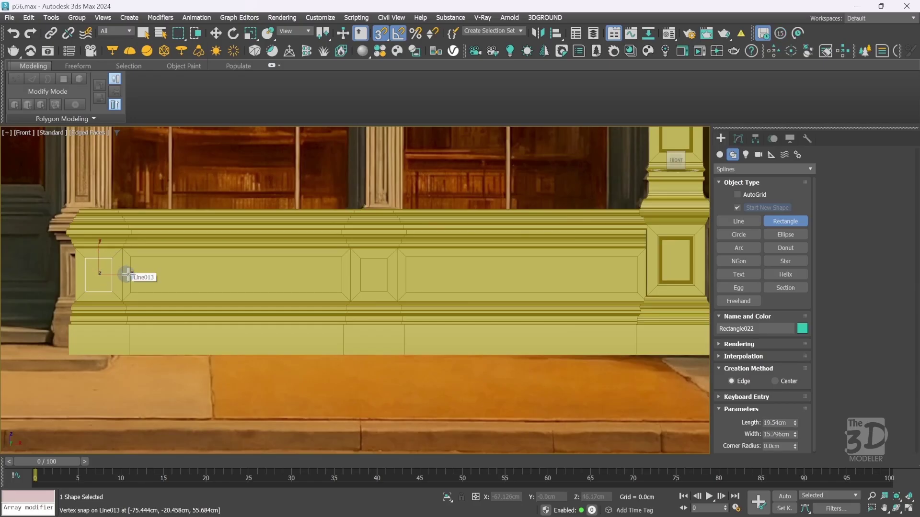
{"action": "left_click_drag", "start_coordinate": [131, 293], "coordinate": [342, 256]}
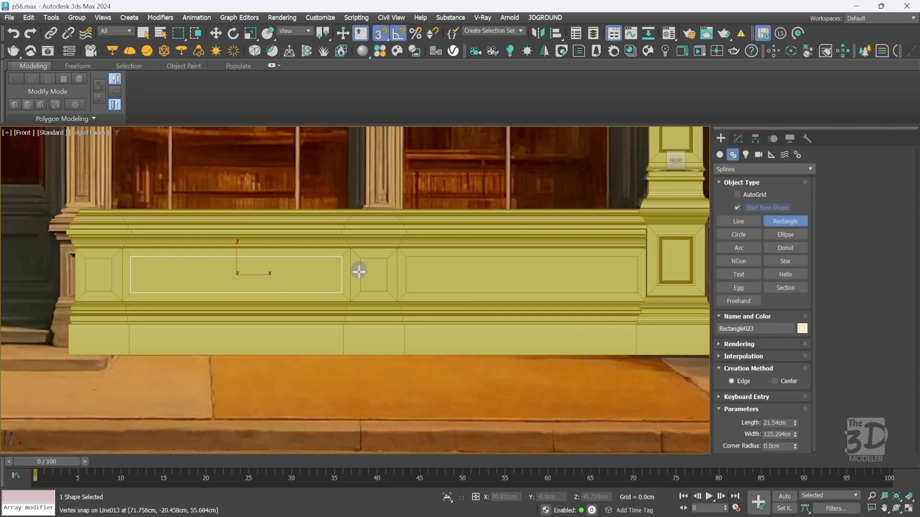
{"action": "left_click_drag", "start_coordinate": [361, 291], "coordinate": [387, 258]}
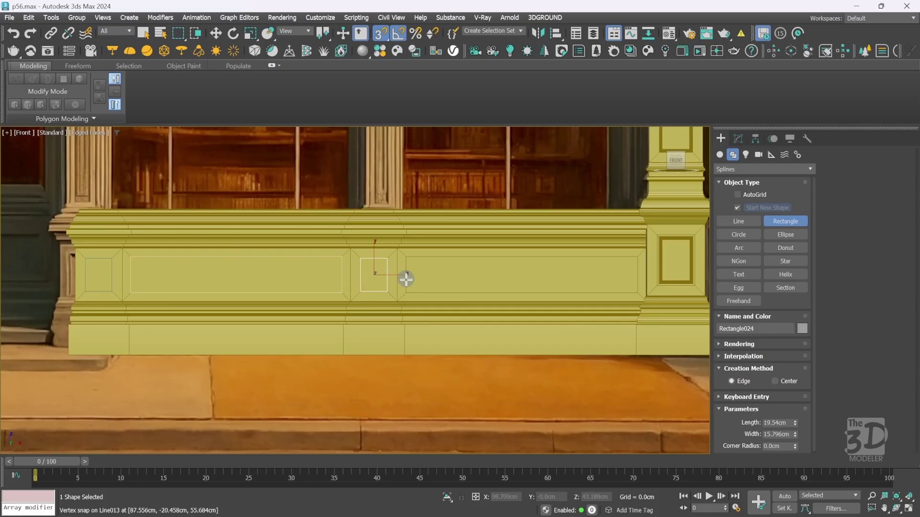
{"action": "left_click_drag", "start_coordinate": [405, 292], "coordinate": [638, 257]}
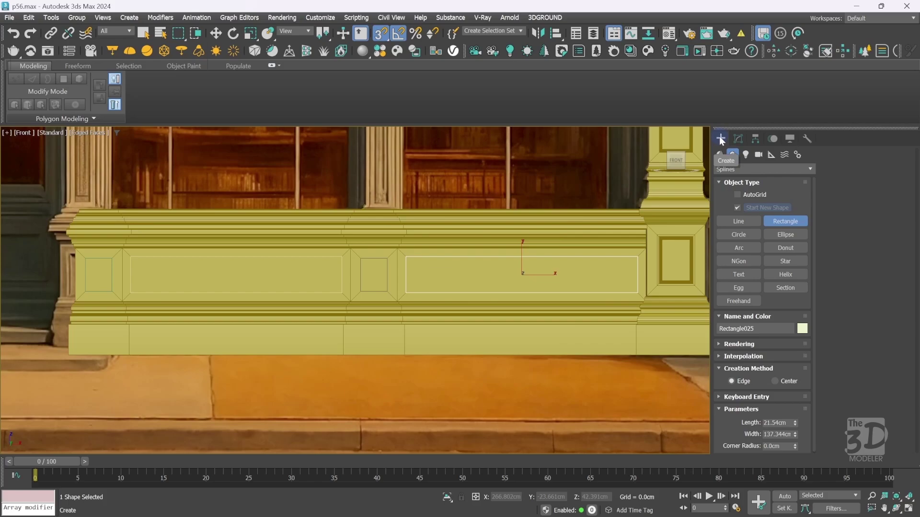
{"action": "key", "text": "shift+z"}
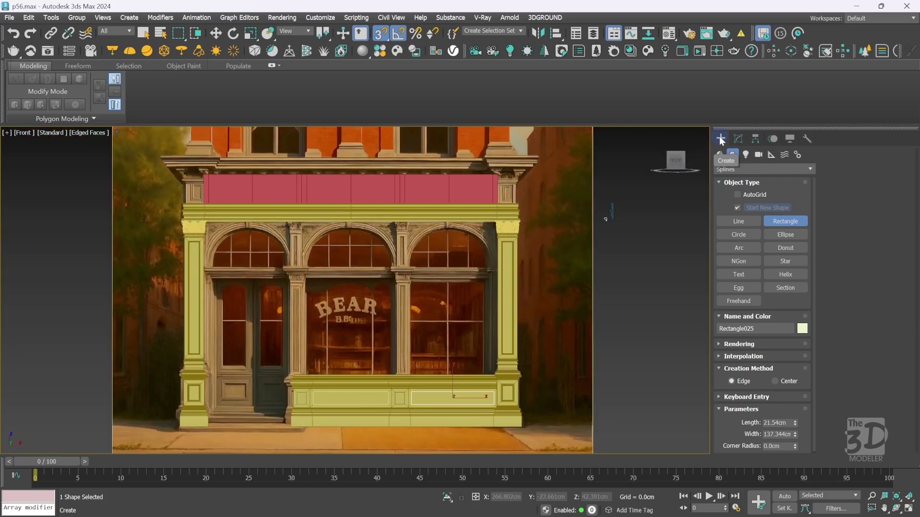
{"action": "key", "text": "ctrl+s"}
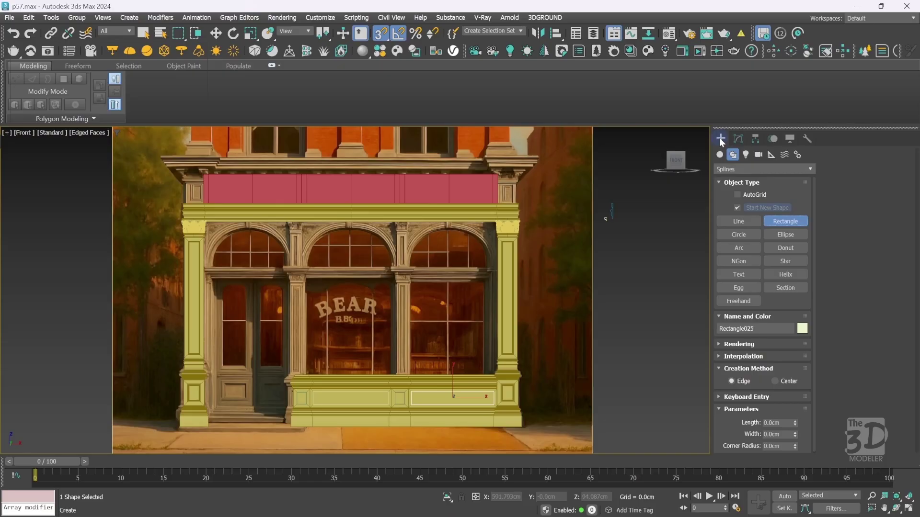
Unhide the profiles layer and examine the small molding profiles beside the facade.
{"action": "key", "text": "w"}
{"action": "left_click", "coordinate": [594, 34]}
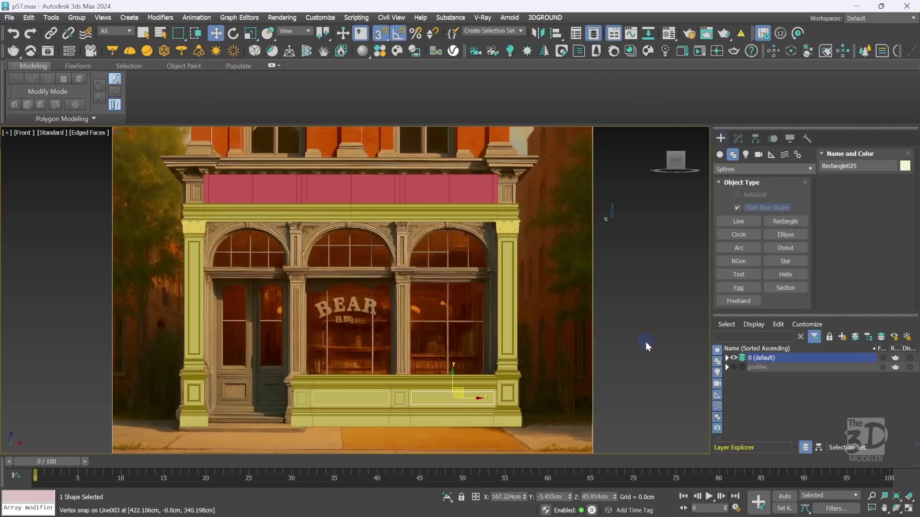
{"action": "left_click", "coordinate": [733, 367]}
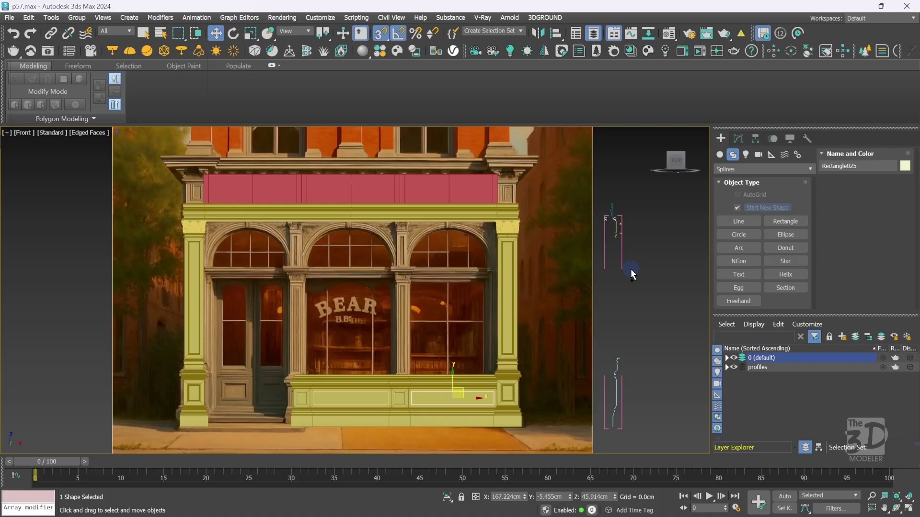
{"action": "key", "text": "ctrl+w"}
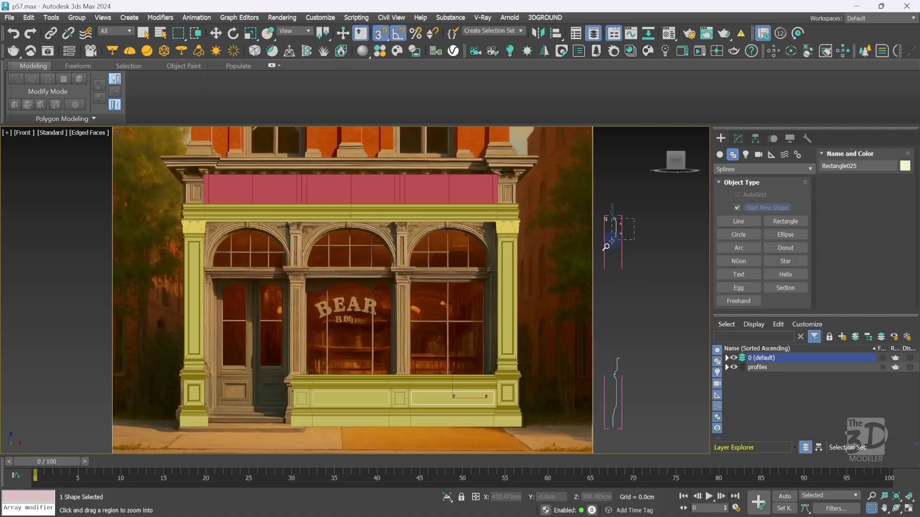
{"action": "left_click_drag", "start_coordinate": [602, 218], "coordinate": [642, 238]}
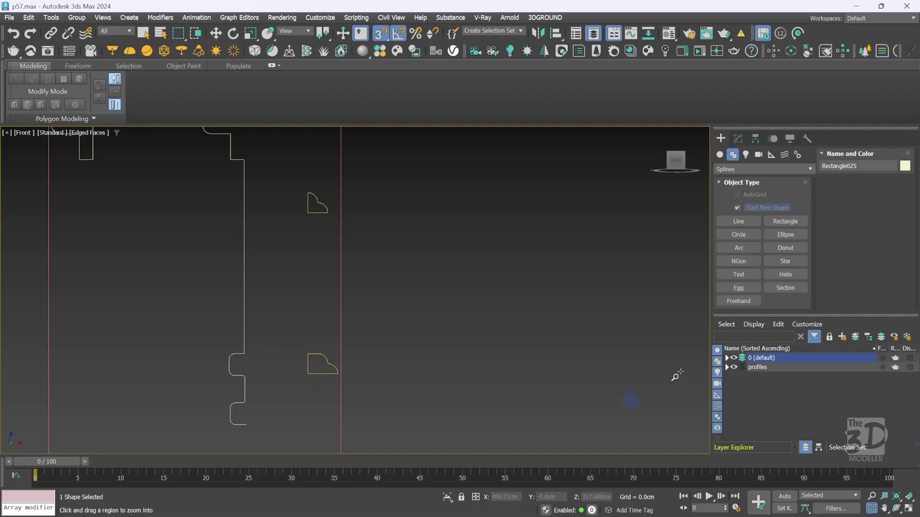
{"action": "left_click", "coordinate": [721, 139]}
{"action": "key", "text": "shift+z"}
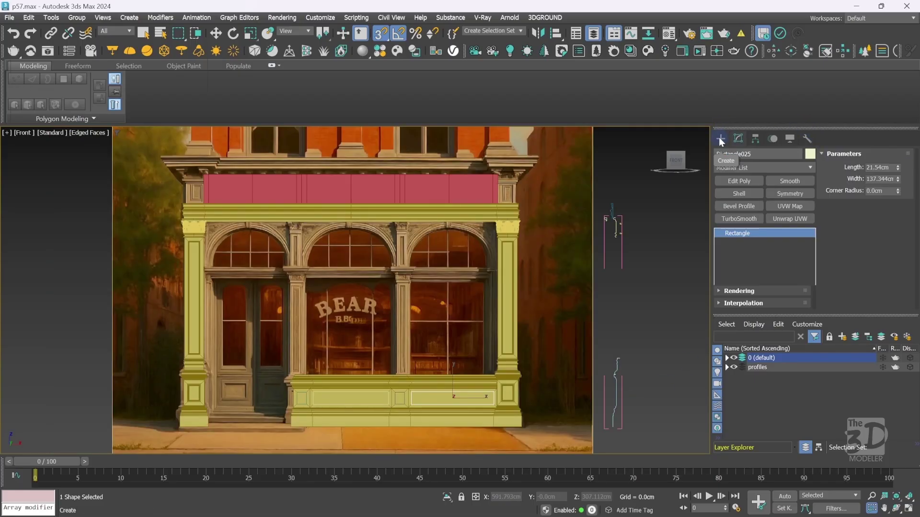
Add a Bevel Profile modifier to the rectangle around the recessed panel of the pillar base nearest the door.
{"action": "key", "text": "w"}
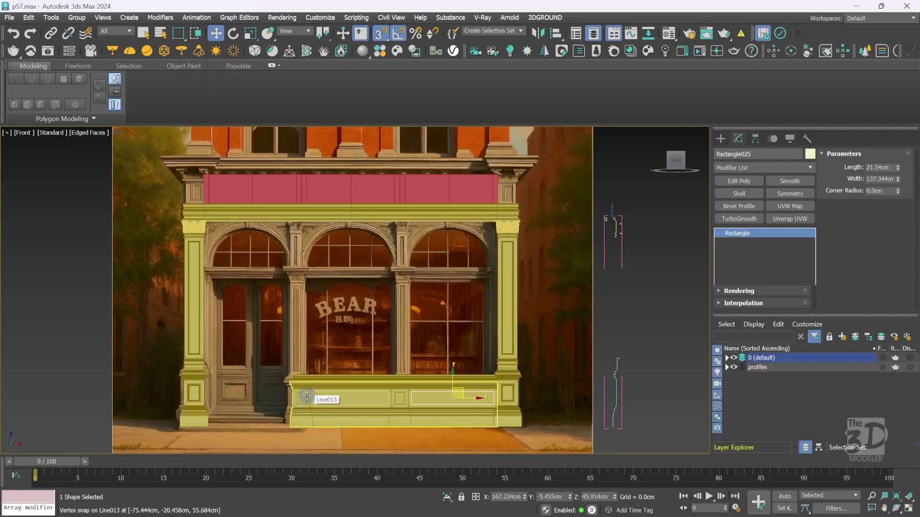
{"action": "left_click", "coordinate": [305, 398]}
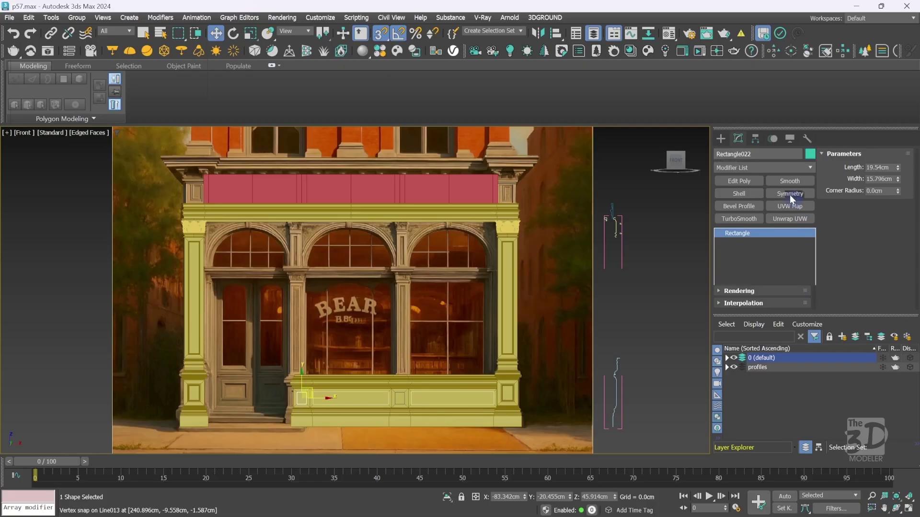
{"action": "left_click", "coordinate": [766, 166]}
{"action": "type", "text": "be"}
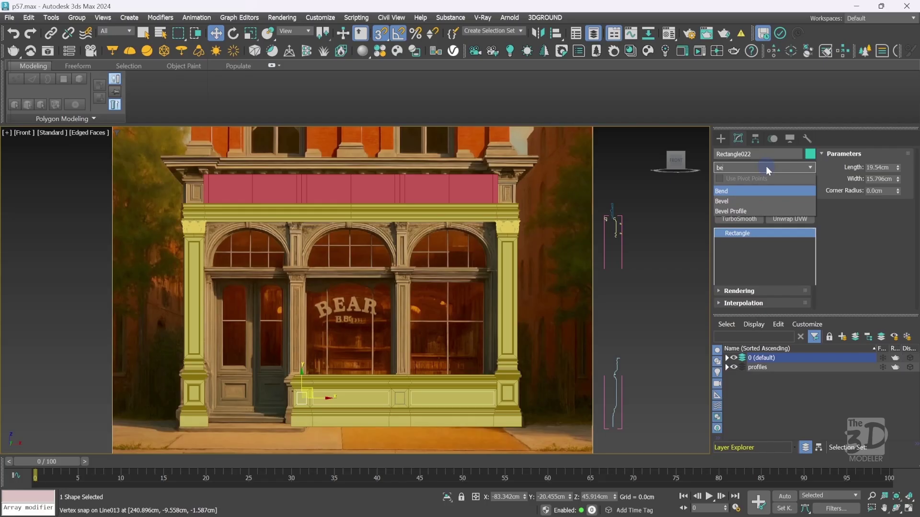
{"action": "left_click", "coordinate": [749, 209]}
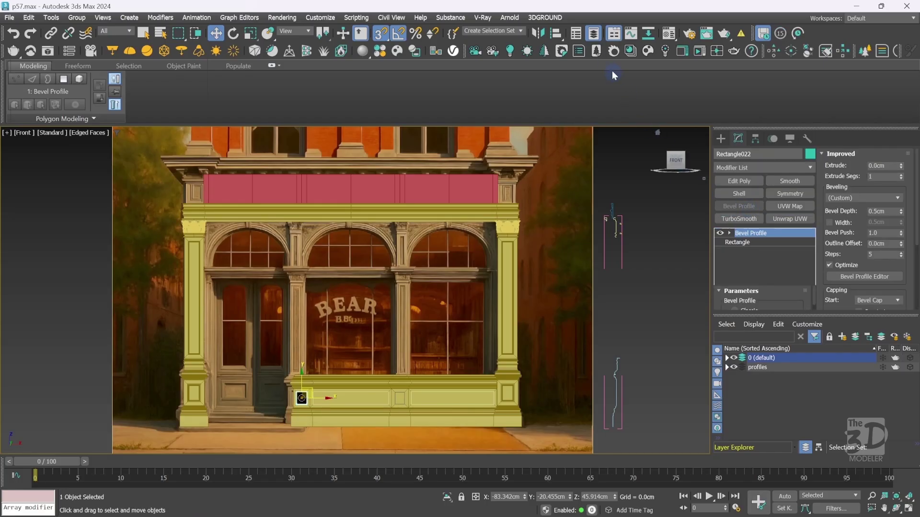
Close the Layer Explorer, set the Bevel Profile type to Classic, and use Rectangle007 from the upper profile group as the molding profile.
{"action": "left_click", "coordinate": [595, 34]}
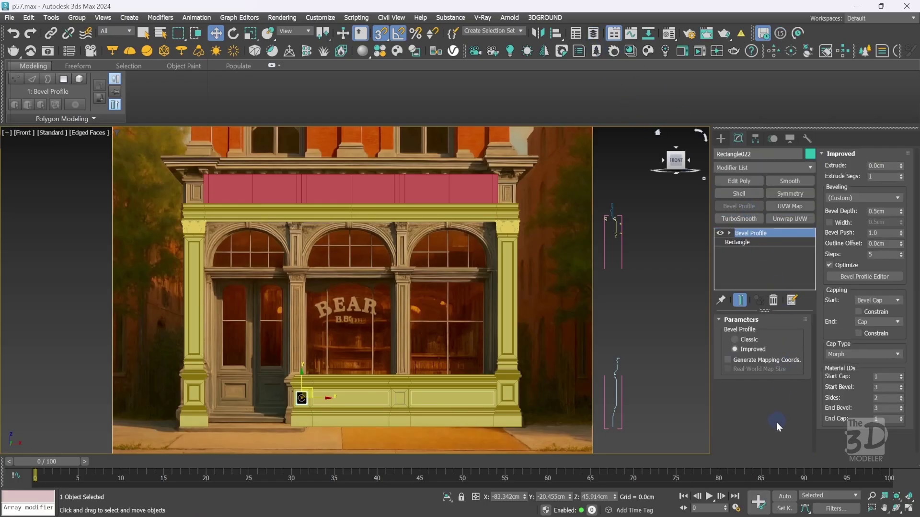
{"action": "left_click", "coordinate": [748, 340]}
{"action": "left_click", "coordinate": [870, 181]}
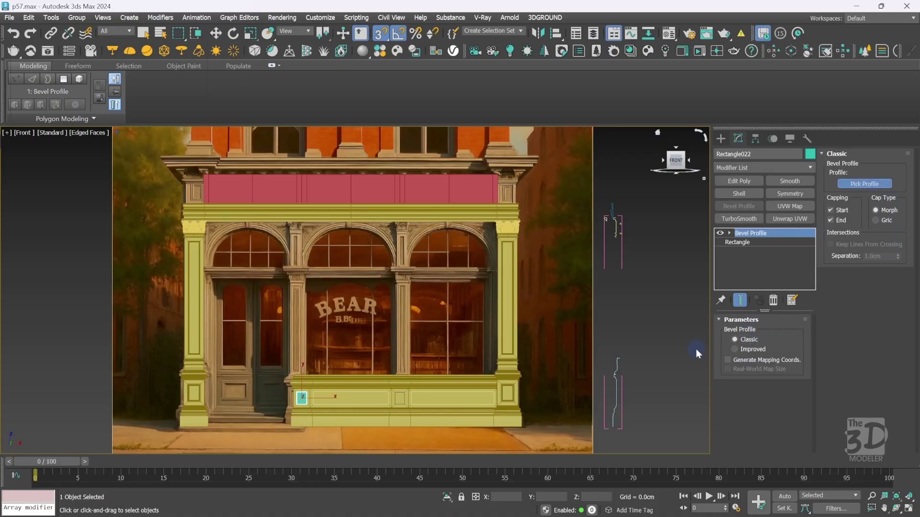
{"action": "left_click", "coordinate": [619, 224]}
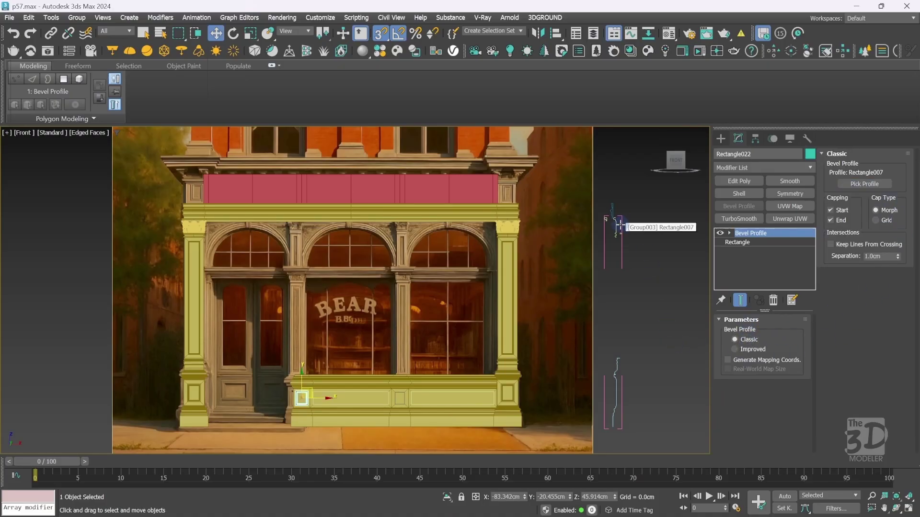
{"action": "key", "text": "z"}
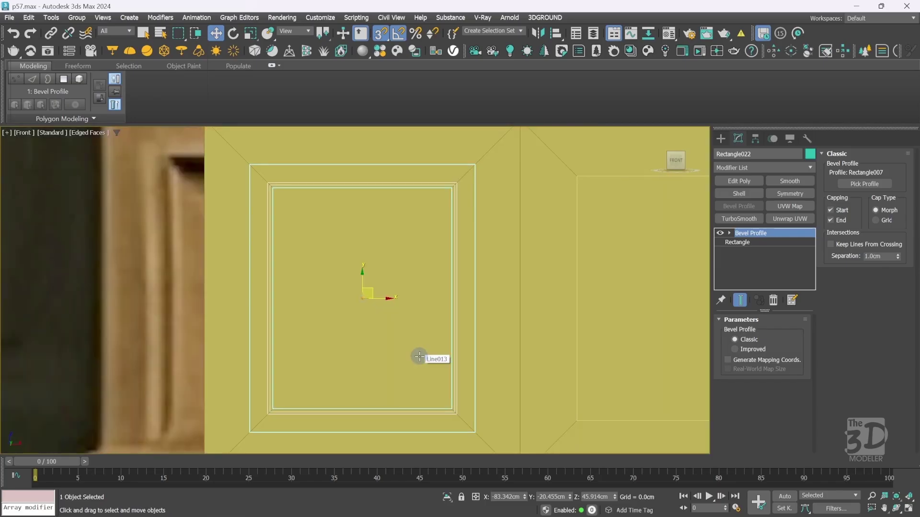
Rotate the Bevel Profile gizmo so the molding sits inside the recessed panel, and color the frame dark yellow like the wall.
{"action": "key", "text": "1"}
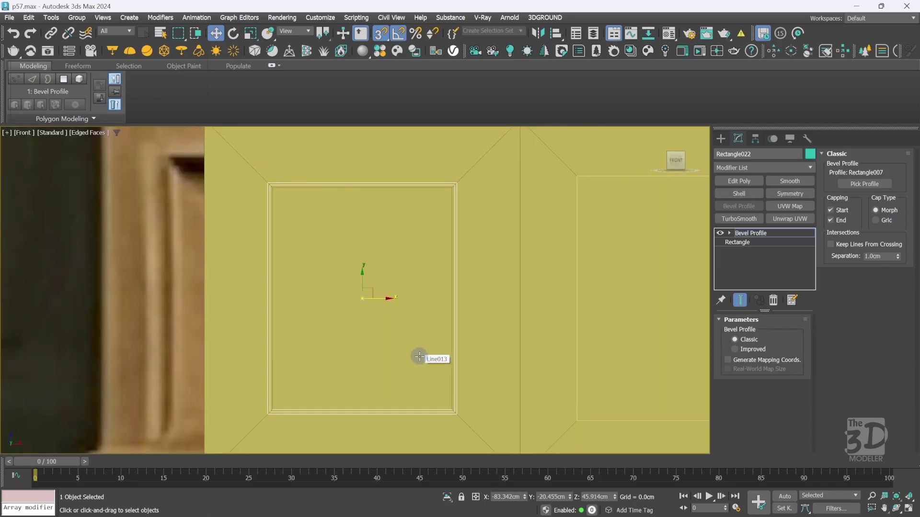
{"action": "key", "text": "e"}
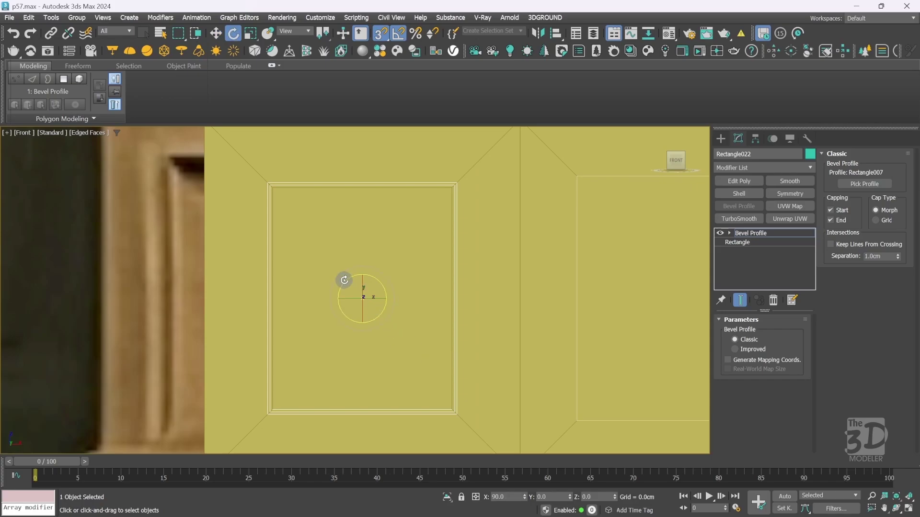
{"action": "left_click_drag", "start_coordinate": [361, 276], "coordinate": [454, 294]}
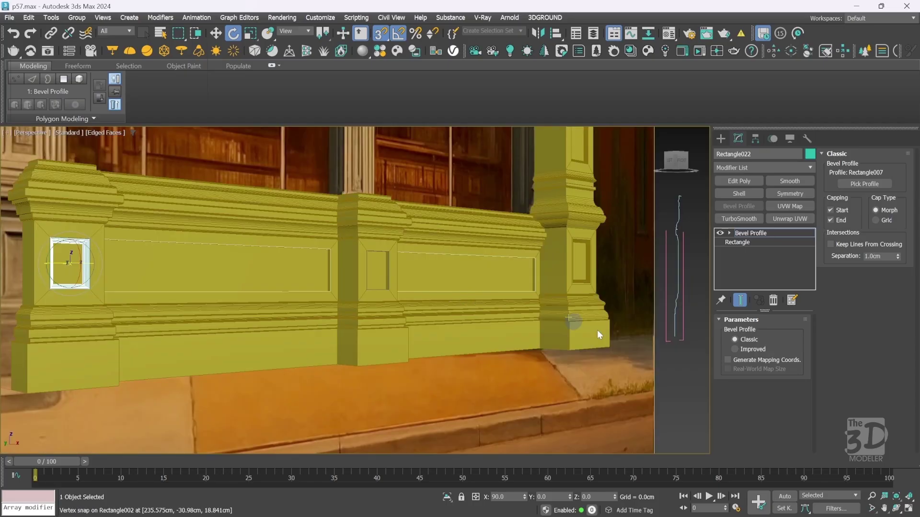
{"action": "left_click", "coordinate": [810, 153]}
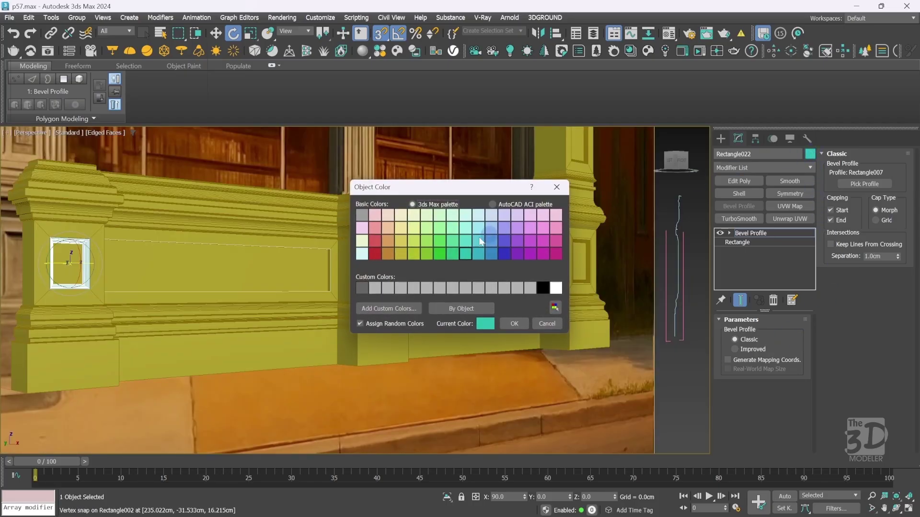
{"action": "left_click", "coordinate": [508, 322]}
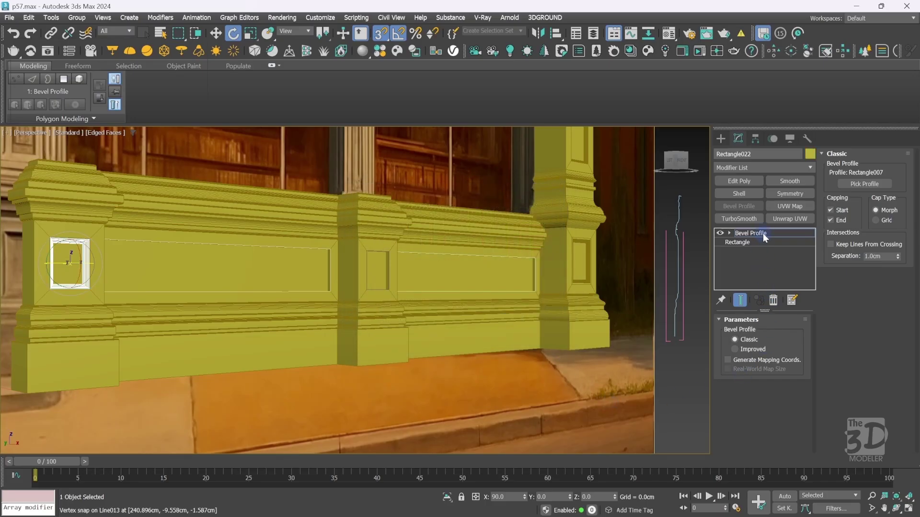
Copy the Bevel Profile modifier to the rectangle around the middle pillar base's panel and color that frame dark yellow.
{"action": "left_click", "coordinate": [388, 264]}
{"action": "left_click", "coordinate": [388, 264]}
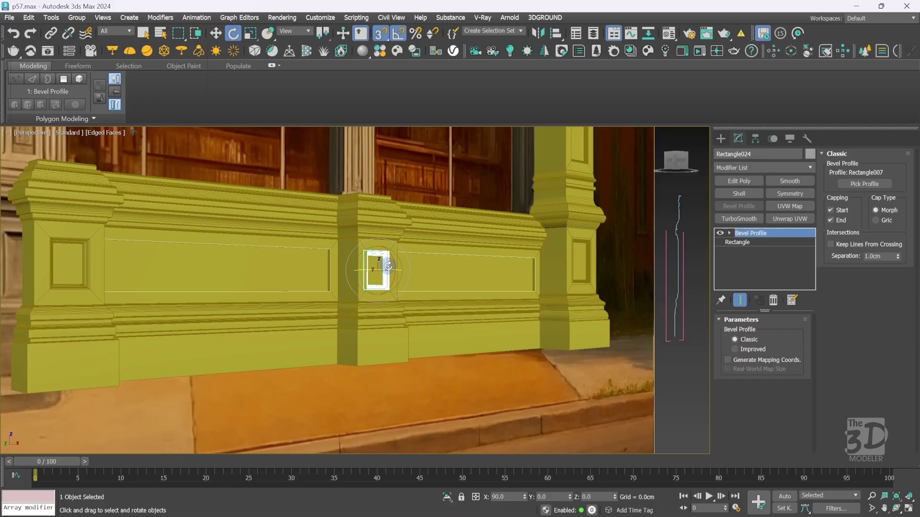
{"action": "left_click", "coordinate": [809, 154]}
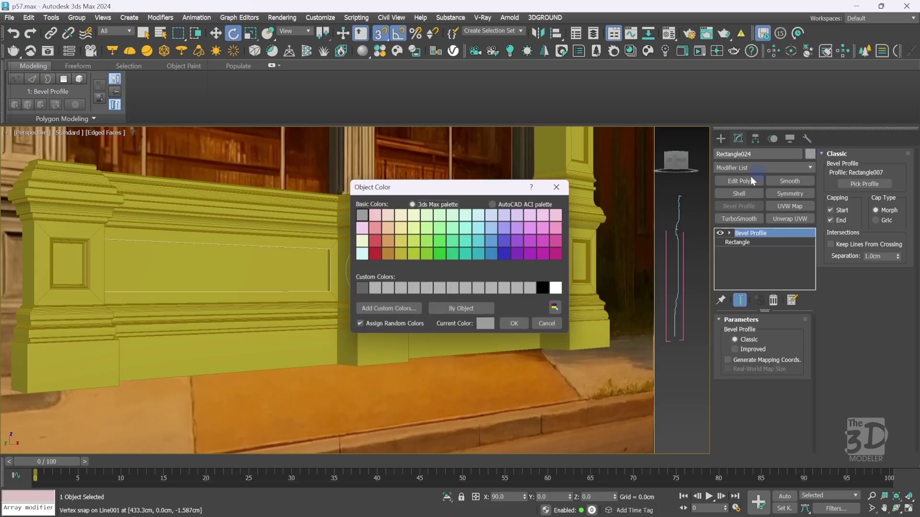
{"action": "left_click", "coordinate": [403, 255]}
{"action": "left_click", "coordinate": [514, 324]}
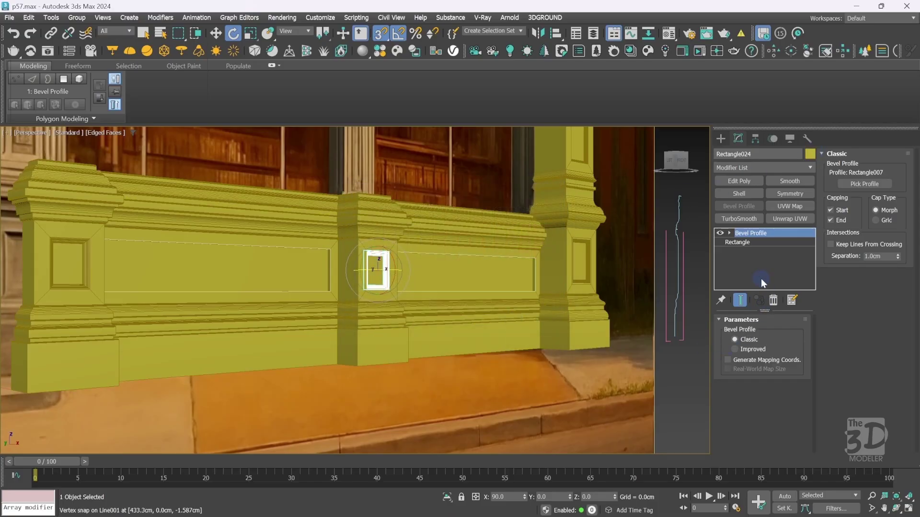
Copy the Bevel Profile modifier to the long wall panel nearest the door and replace its profile with Rectangle003 from the upper profile group.
{"action": "left_click_drag", "start_coordinate": [766, 234], "coordinate": [330, 277]}
{"action": "key", "text": "f"}
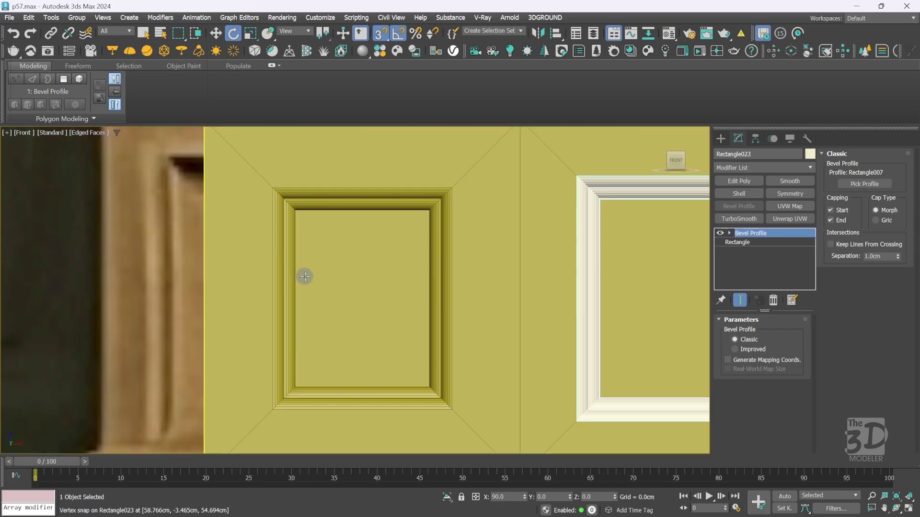
{"action": "scroll", "coordinate": [305, 277], "scroll_direction": "down", "scroll_amount": 10}
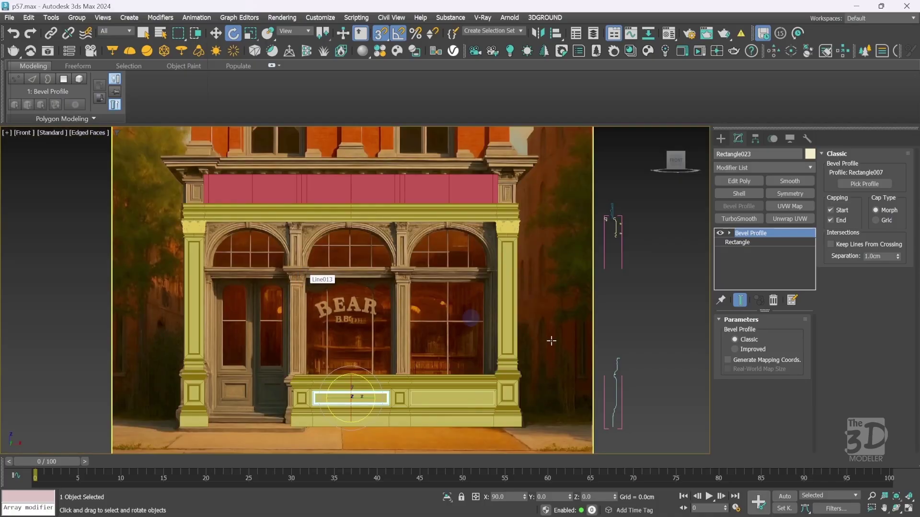
{"action": "left_click", "coordinate": [865, 184]}
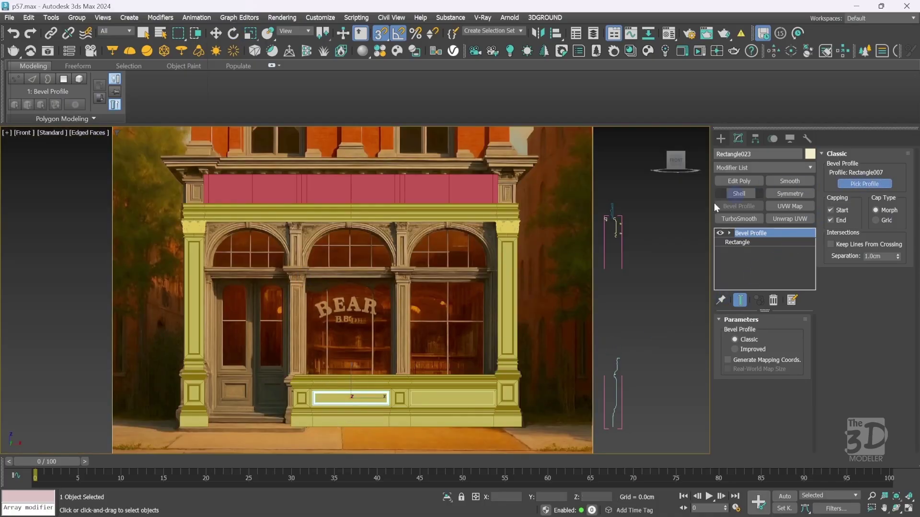
{"action": "left_click", "coordinate": [619, 234]}
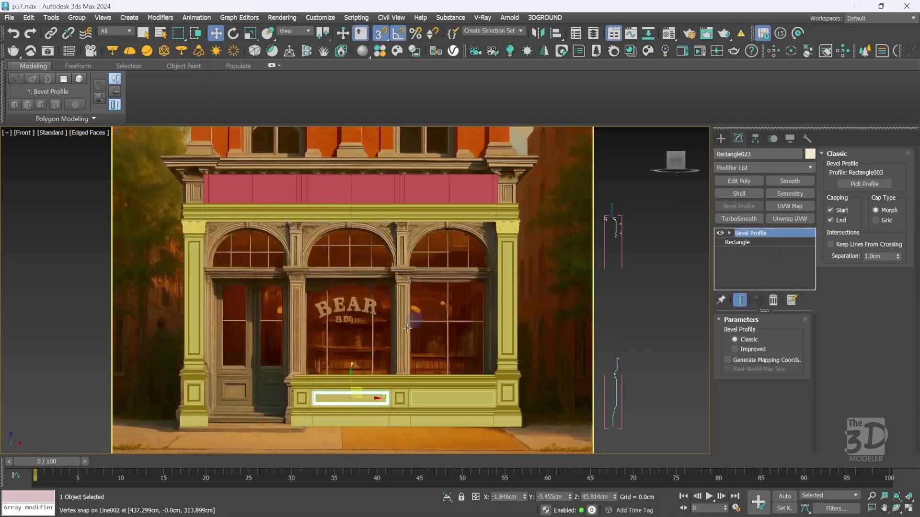
Copy the long panel's Bevel Profile modifier to the other long panel's rectangle and color both long frames dark yellow.
{"action": "key", "text": "w"}
{"action": "key", "text": "p"}
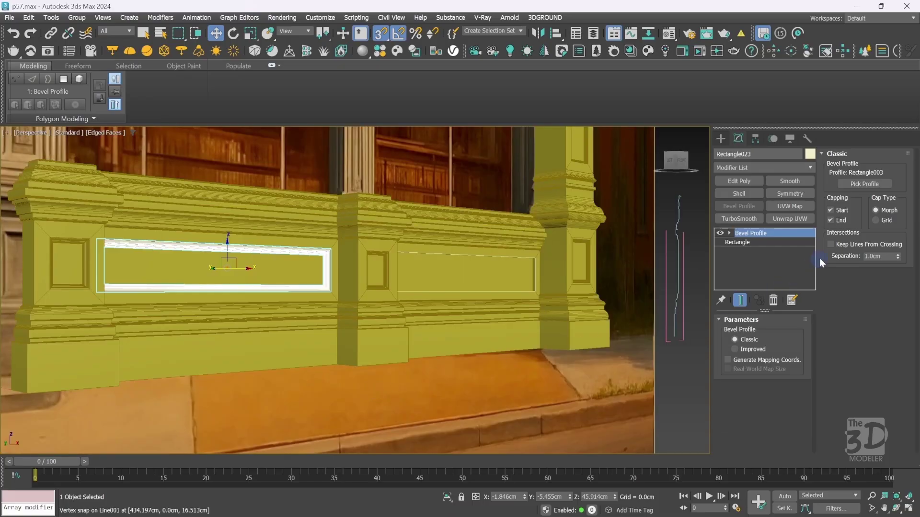
{"action": "left_click_drag", "start_coordinate": [780, 232], "coordinate": [536, 267]}
{"action": "left_click", "coordinate": [536, 267]}
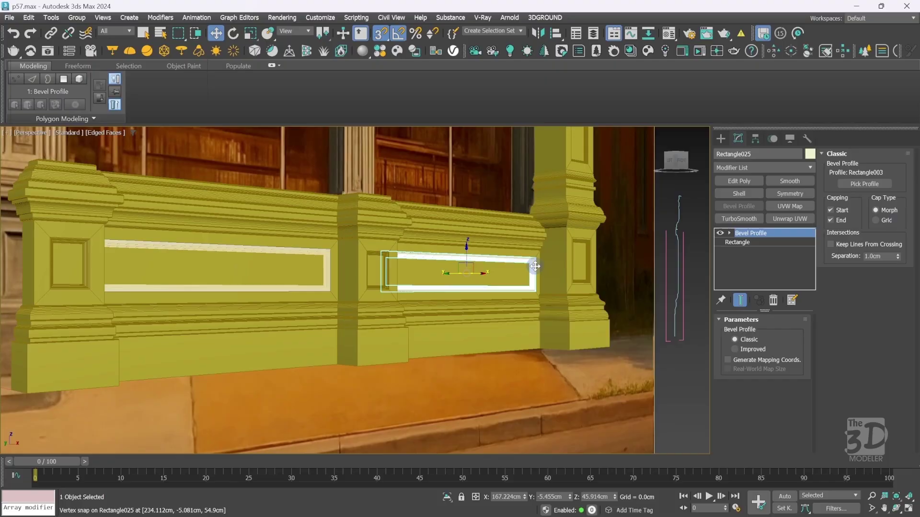
{"action": "left_click", "coordinate": [327, 265], "text": "ctrl"}
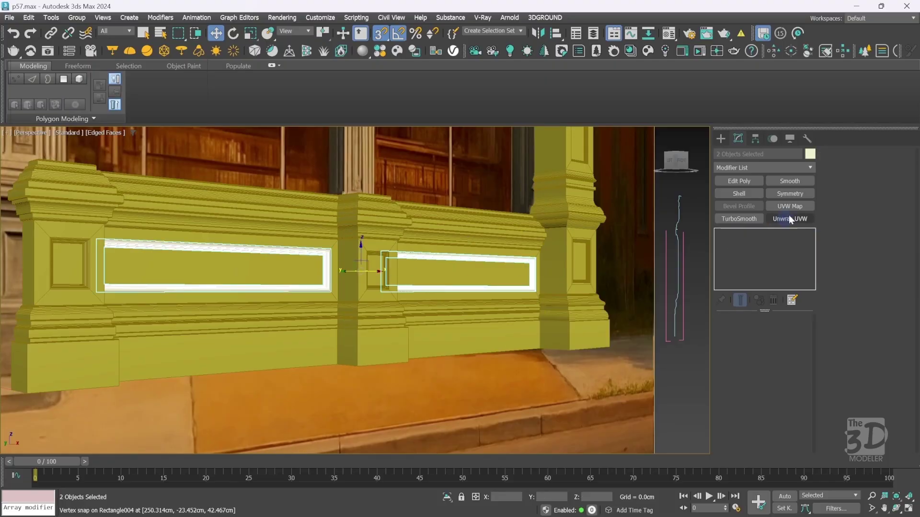
{"action": "left_click", "coordinate": [809, 154]}
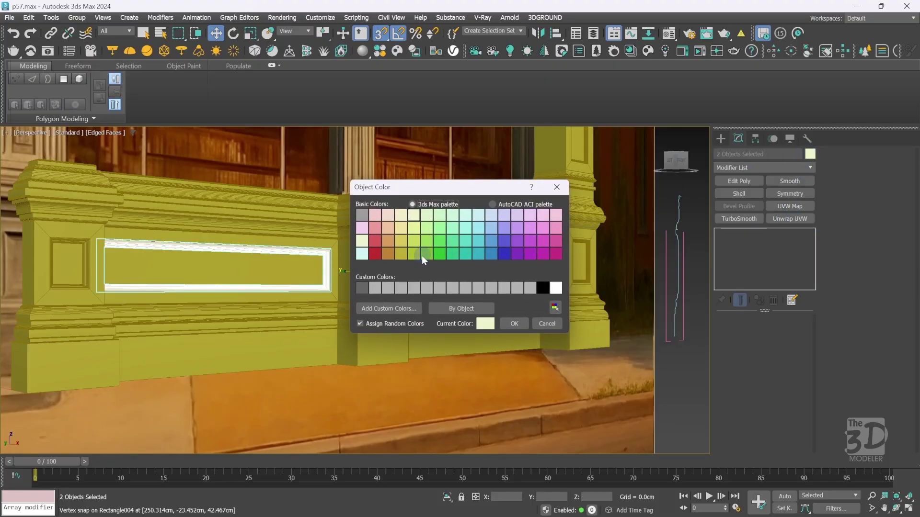
{"action": "left_click", "coordinate": [402, 255]}
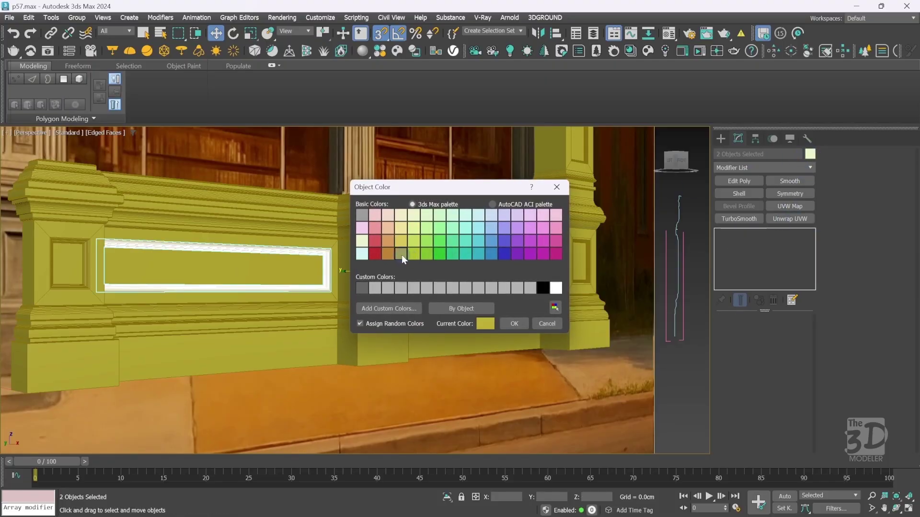
{"action": "left_click", "coordinate": [507, 324]}
Check the framed wall panels in wireframe and in shaded display without edges, and save the scene as p58.
{"action": "left_click", "coordinate": [679, 398]}
{"action": "key", "text": "F3"}
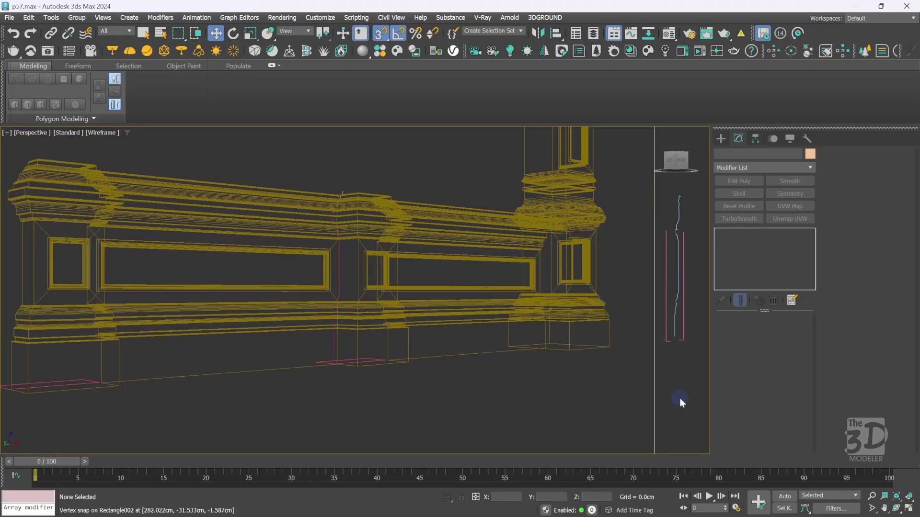
{"action": "key", "text": "F3"}
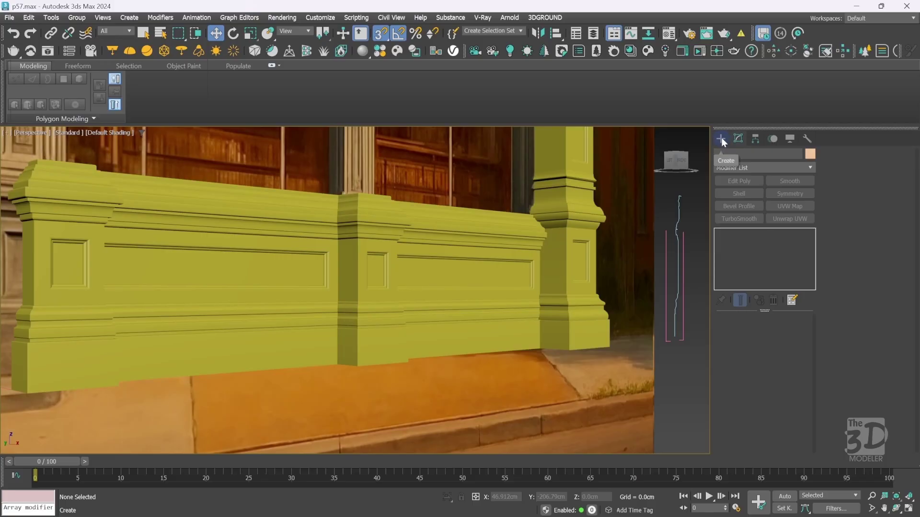
{"action": "key", "text": "ctrl+s"}
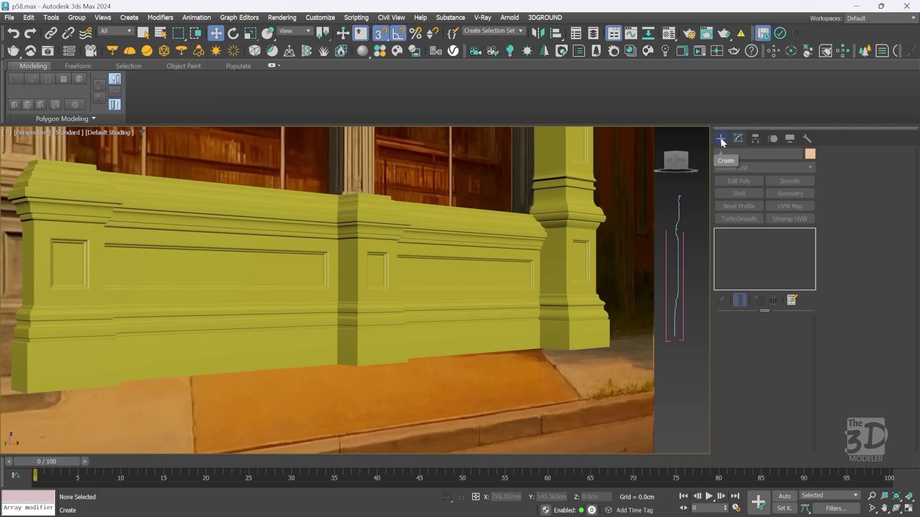